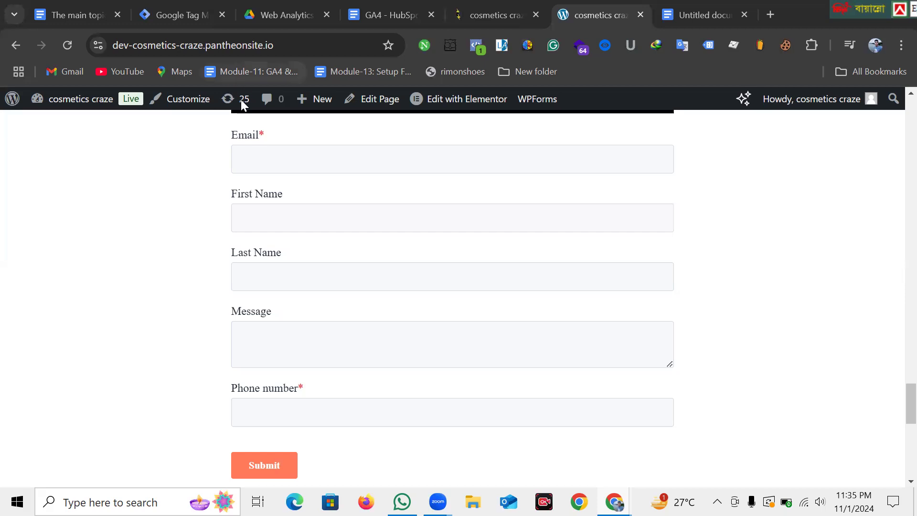
# Step: Examine the HubSpot form on the site, checking its Email, First Name, Last Name, Message and Phone number fields
pyautogui.click(270, 163)
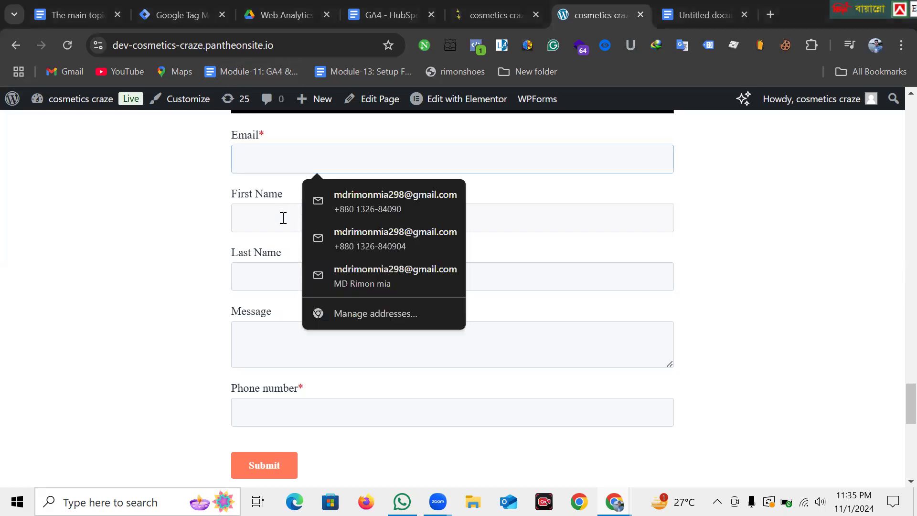
pyautogui.click(282, 218)
pyautogui.click(275, 285)
pyautogui.click(272, 356)
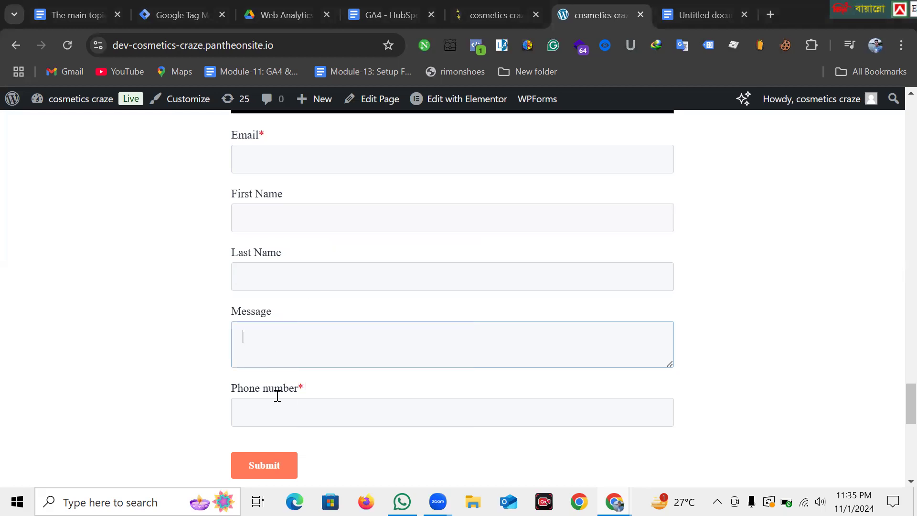
pyautogui.click(277, 411)
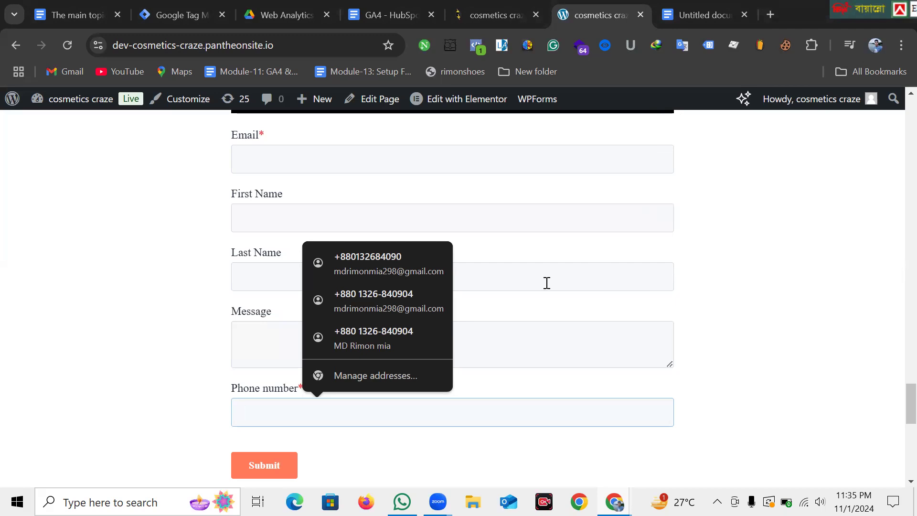
pyautogui.scroll(2, 637, 257)
pyautogui.scroll(2, 635, 259)
pyautogui.scroll(-6, 459, 340)
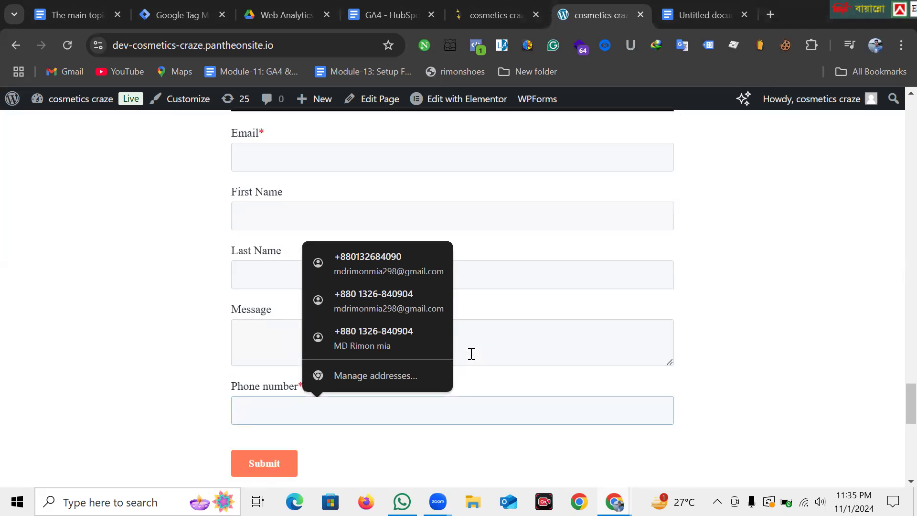
pyautogui.click(524, 375)
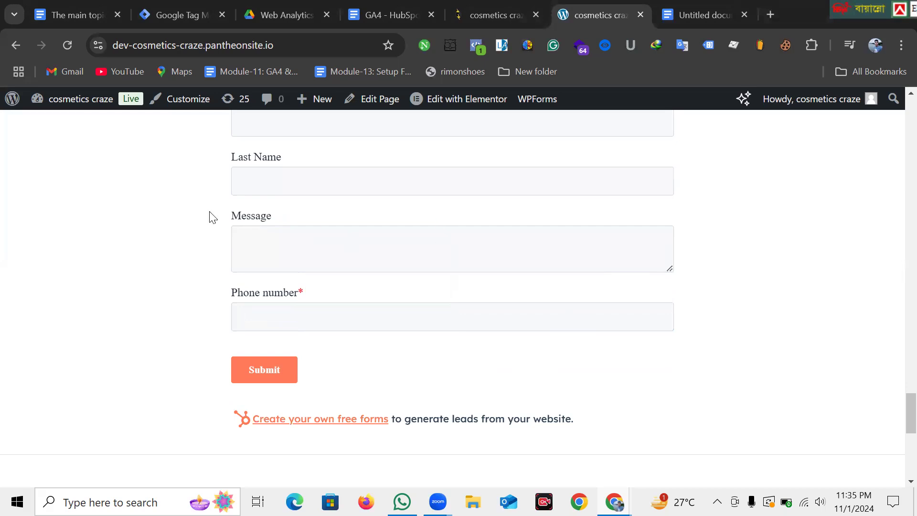
pyautogui.scroll(2, 348, 235)
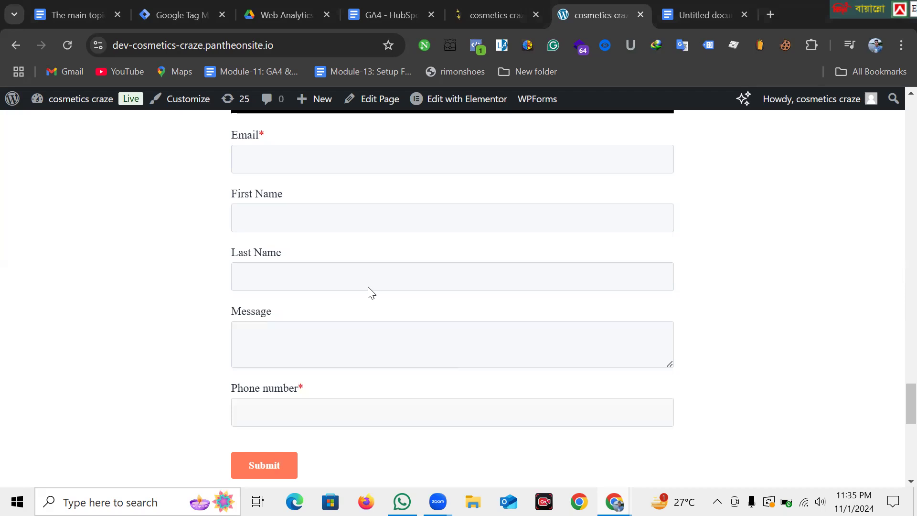
# Step: Review the listener script in the HubSpot form tracking document, then compare the Tag Manager tag list with the site's form
pyautogui.click(425, 15)
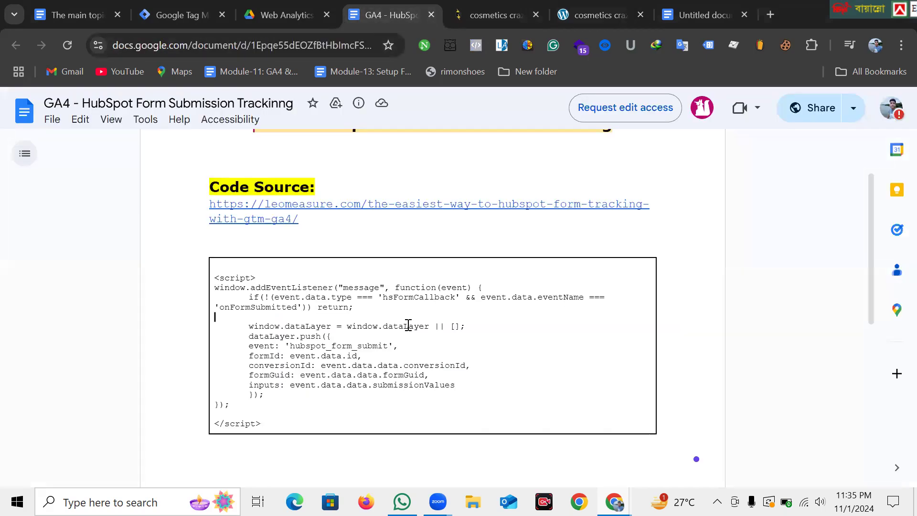
pyautogui.moveTo(215, 277); pyautogui.dragTo(283, 374)
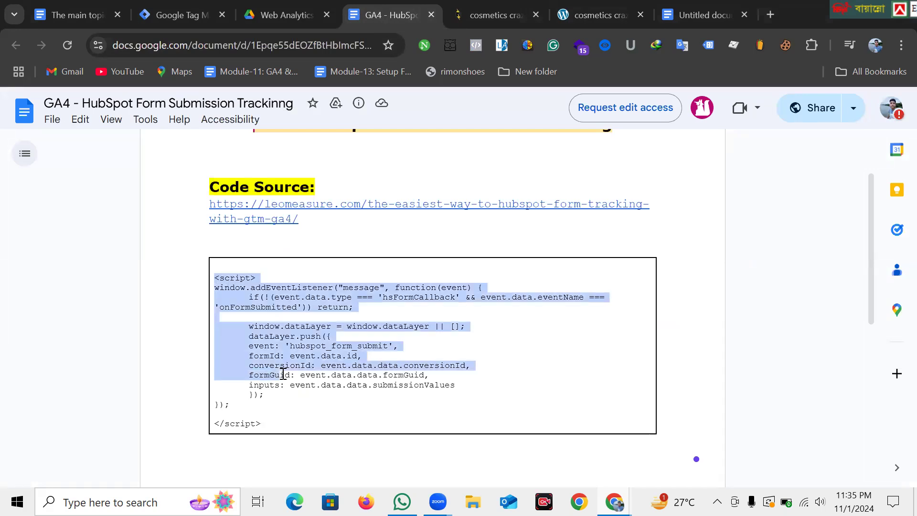
pyautogui.click(157, 7)
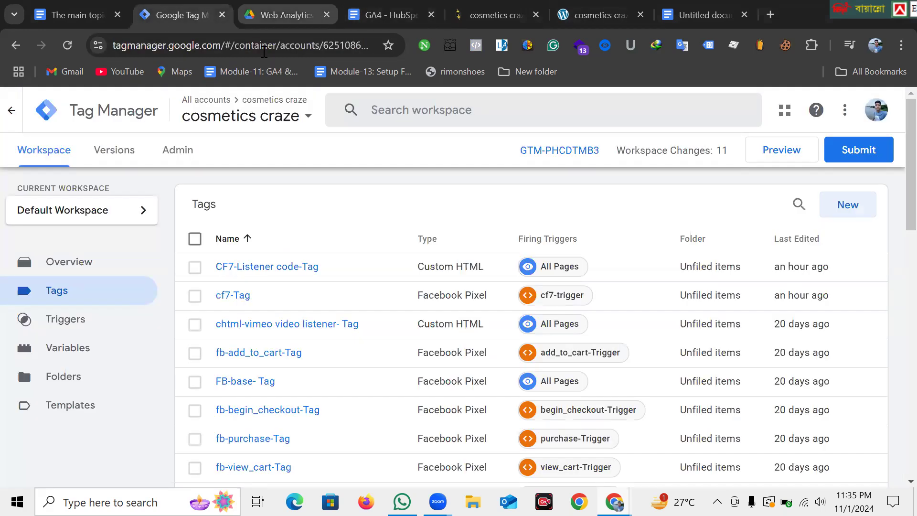
pyautogui.click(579, 16)
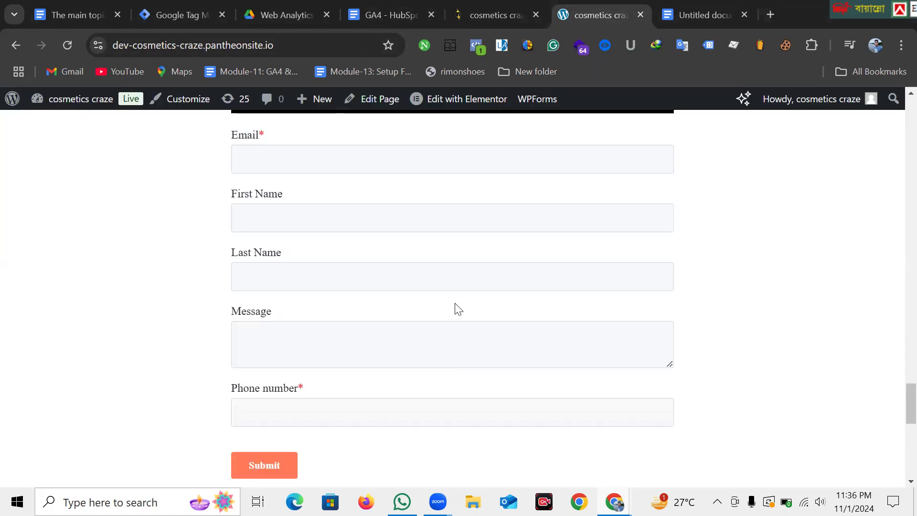
pyautogui.scroll(2, 391, 310)
pyautogui.scroll(-2, 335, 319)
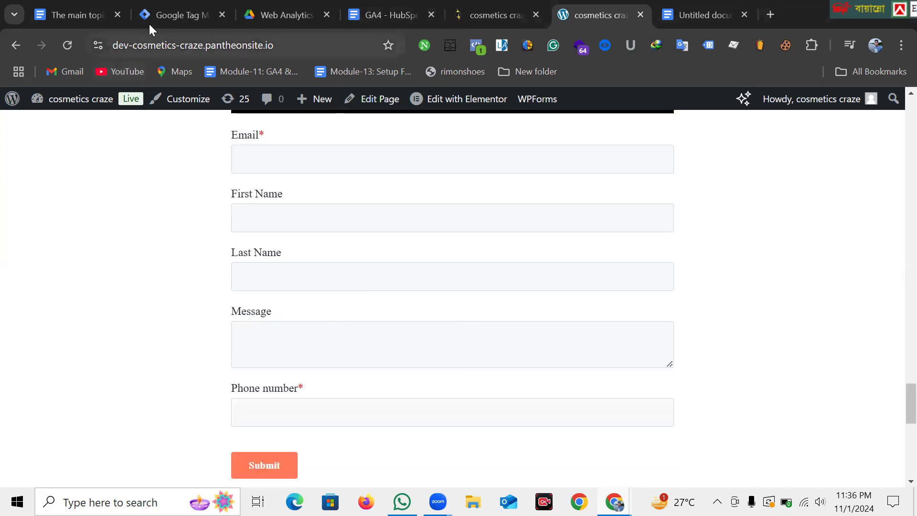
# Step: Create a new tag of type Custom HTML in the cosmetics craze Tag Manager workspace
pyautogui.click(160, 18)
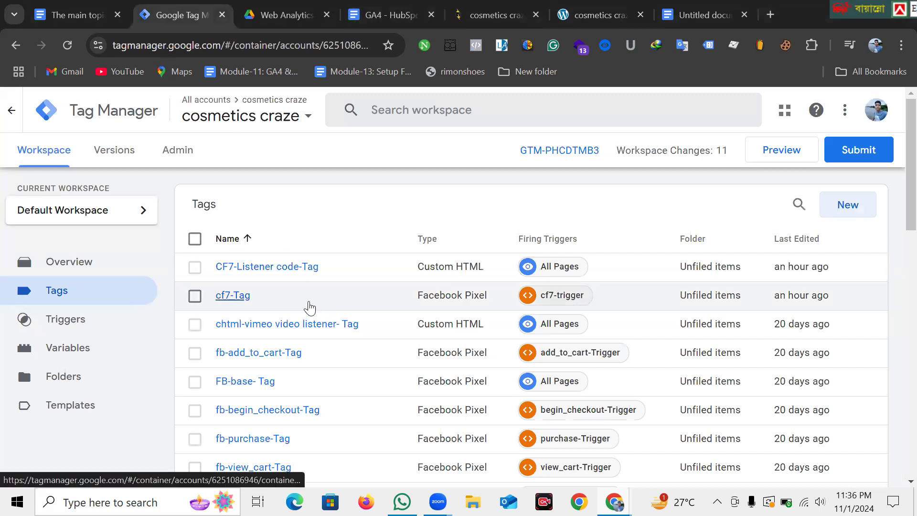
pyautogui.scroll(-2, 309, 308)
pyautogui.scroll(2, 764, 238)
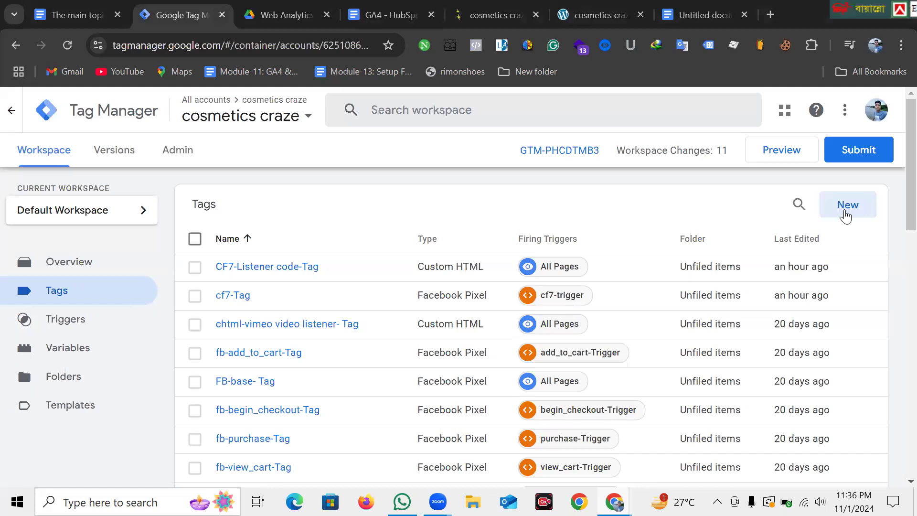
pyautogui.click(845, 213)
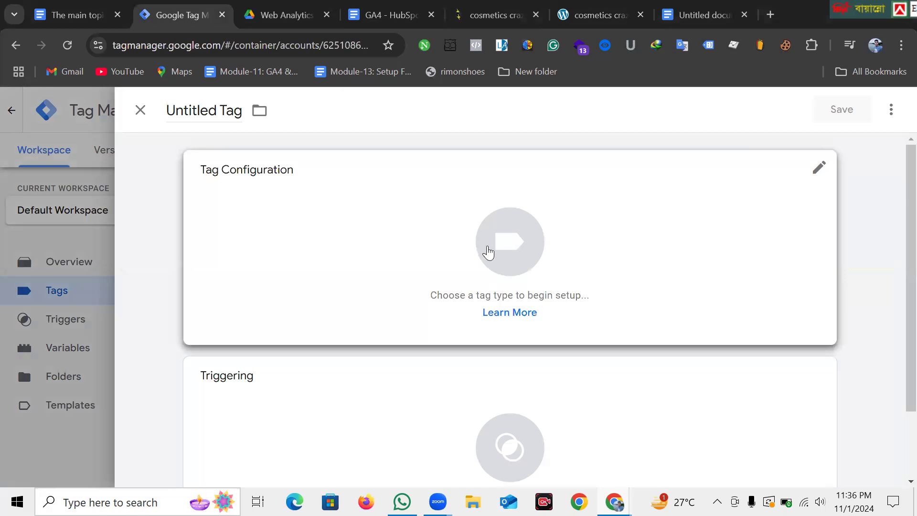
pyautogui.click(488, 252)
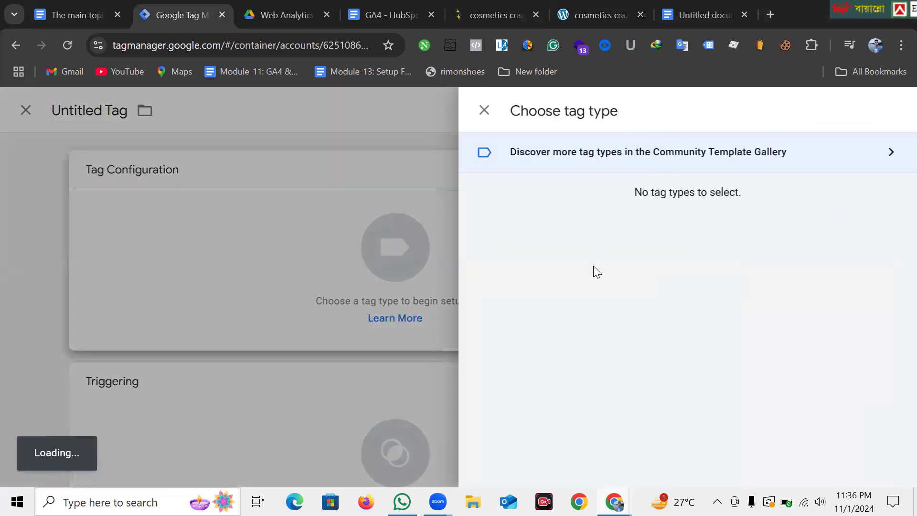
pyautogui.scroll(-3, 607, 300)
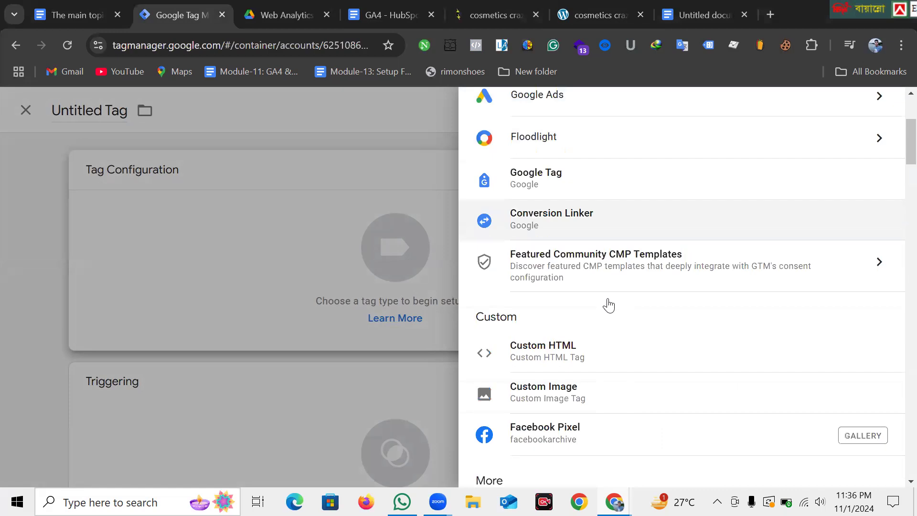
pyautogui.scroll(-2, 609, 305)
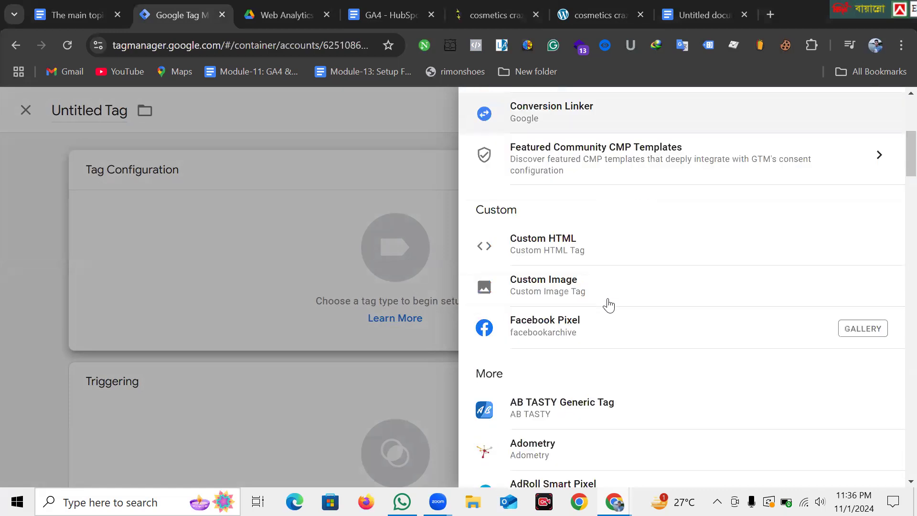
pyautogui.click(565, 244)
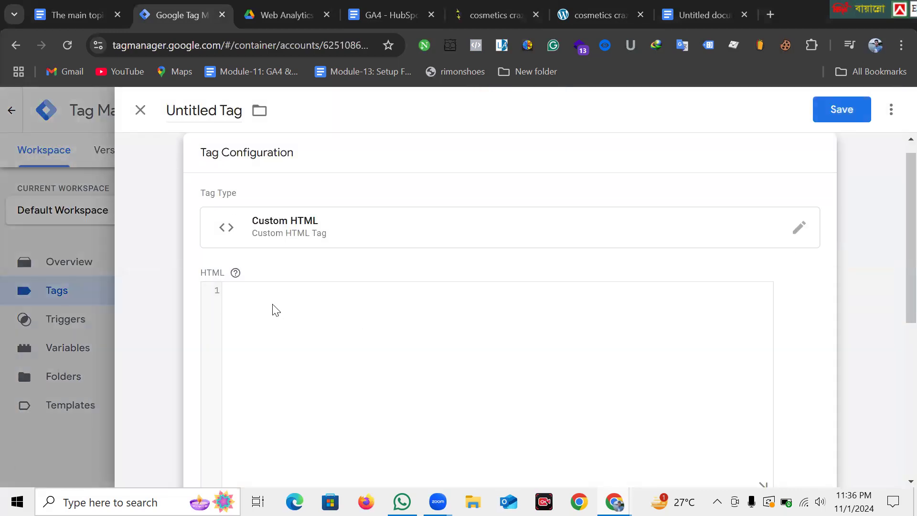
pyautogui.click(257, 298)
# Step: Copy the full listener script from the GA4 - HubSpot form submission tracking document
pyautogui.click(680, 4)
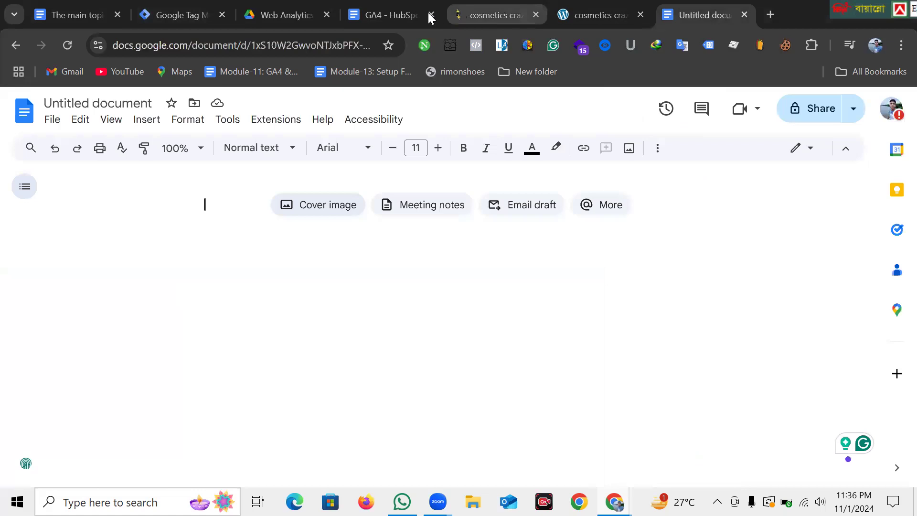
pyautogui.click(393, 16)
pyautogui.click(234, 277)
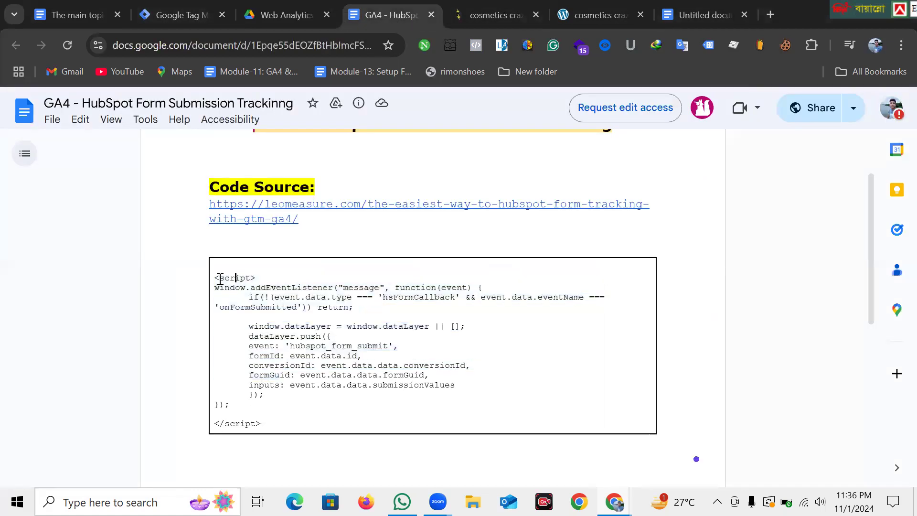
pyautogui.moveTo(214, 276); pyautogui.dragTo(272, 434)
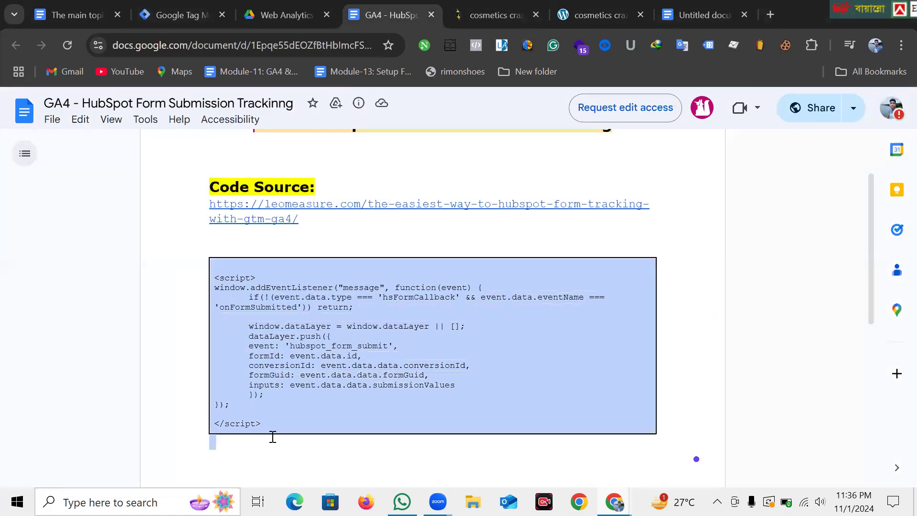
pyautogui.rightClick(306, 343)
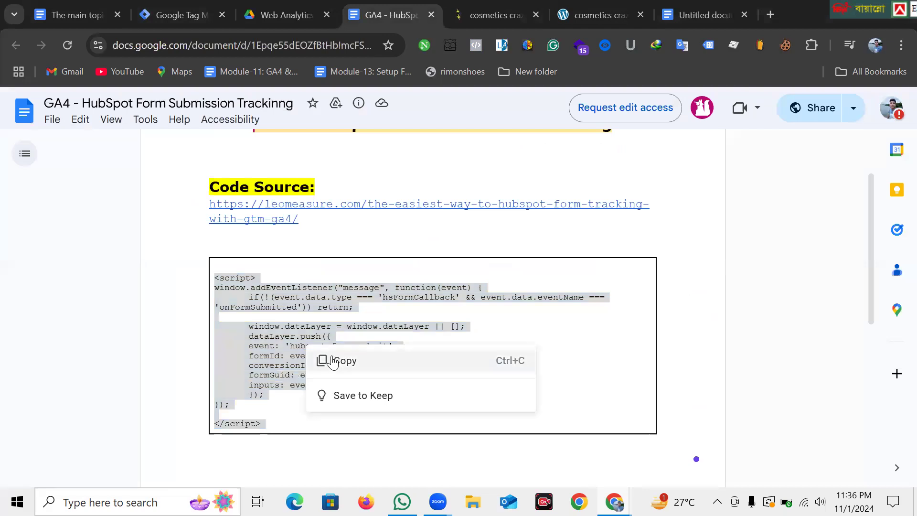
pyautogui.click(319, 360)
# Step: Paste the copied HubSpot listener script into the HTML code of the untitled tag in Tag Manager
pyautogui.click(181, 15)
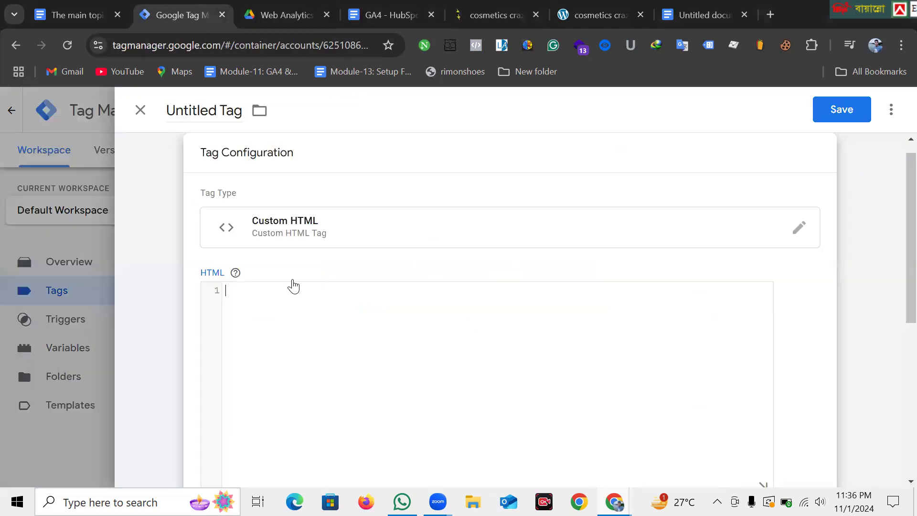
pyautogui.rightClick(300, 316)
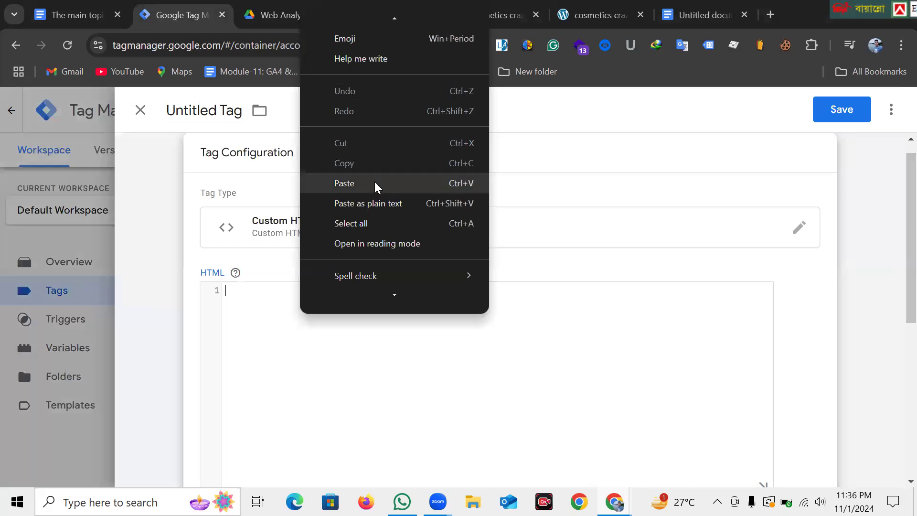
pyautogui.click(374, 185)
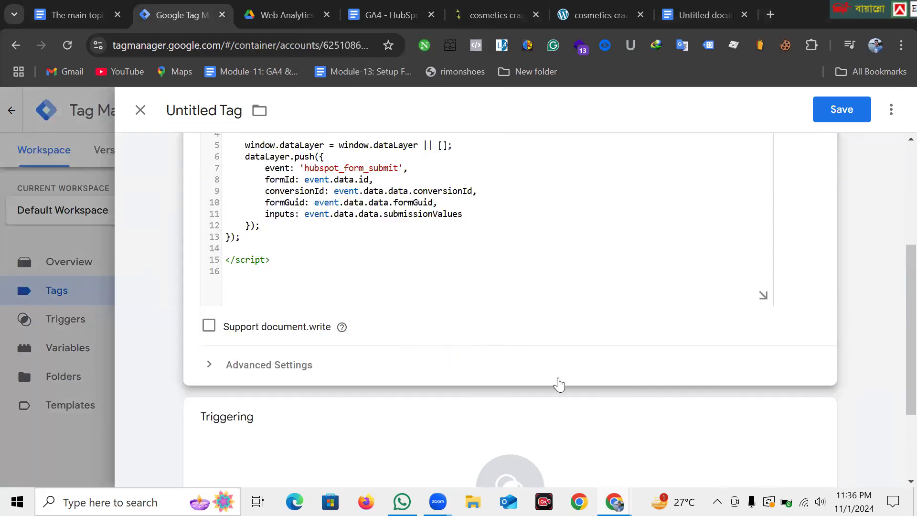
# Step: Assign the All Pages page view trigger as the tag's firing trigger
pyautogui.scroll(-2, 460, 424)
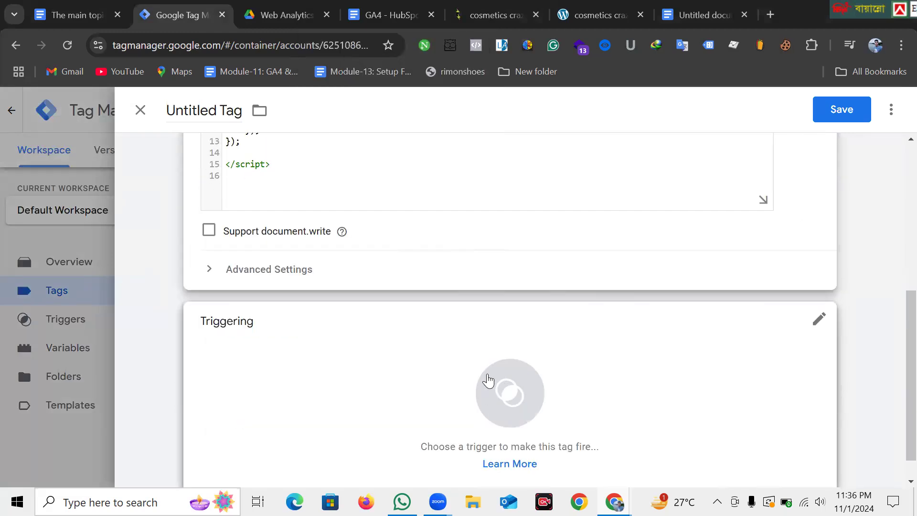
pyautogui.scroll(-1, 492, 377)
pyautogui.click(520, 367)
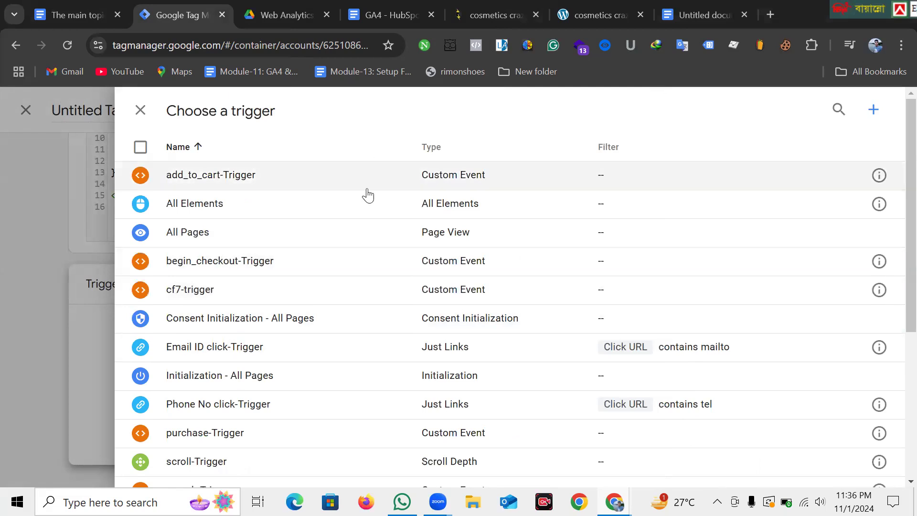
pyautogui.click(210, 238)
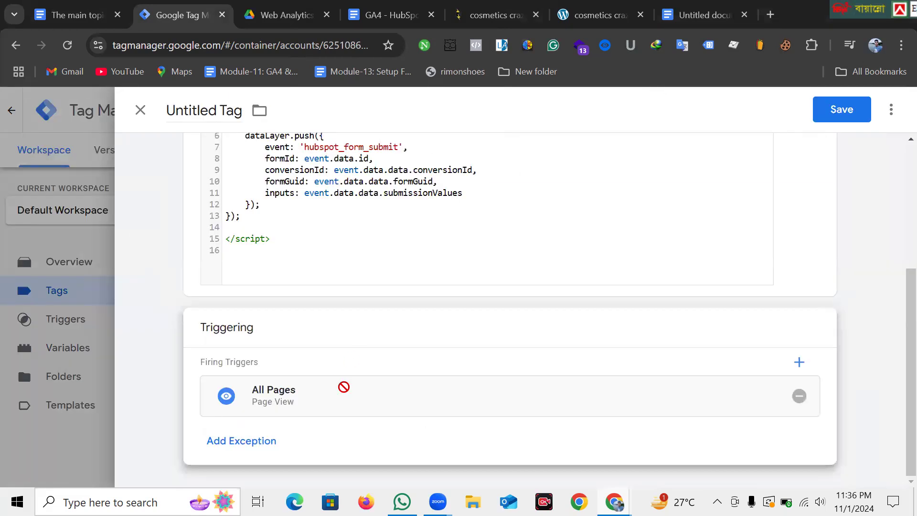
# Step: Rename the untitled tag as hubspot-listener-Tag
pyautogui.scroll(5, 331, 382)
pyautogui.doubleClick(205, 113)
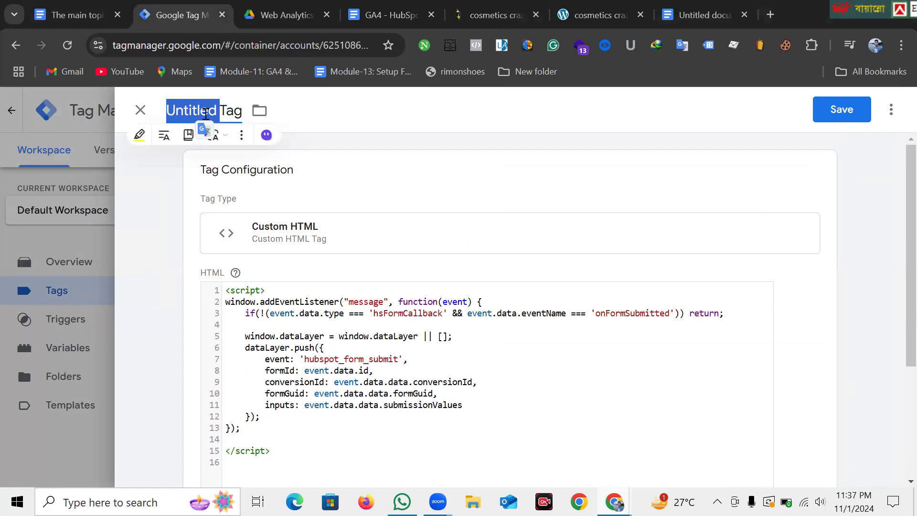
pyautogui.write('hub')
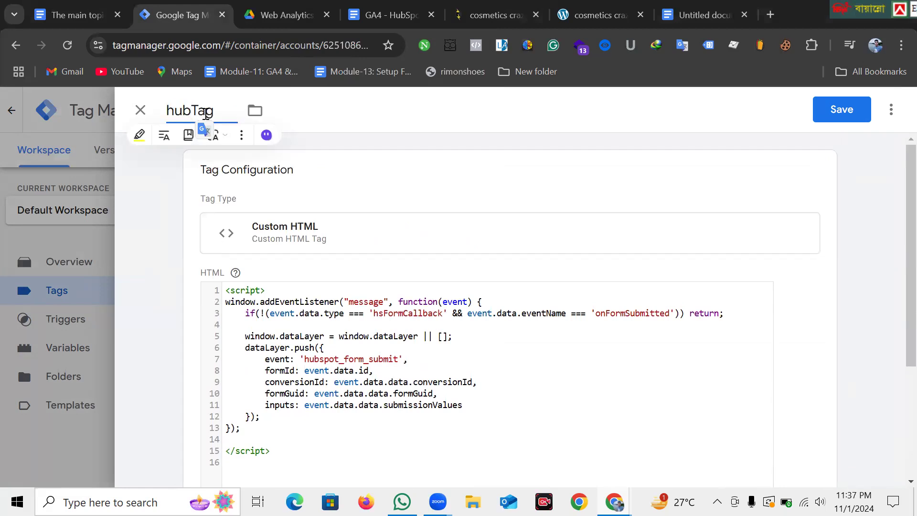
pyautogui.write('spot')
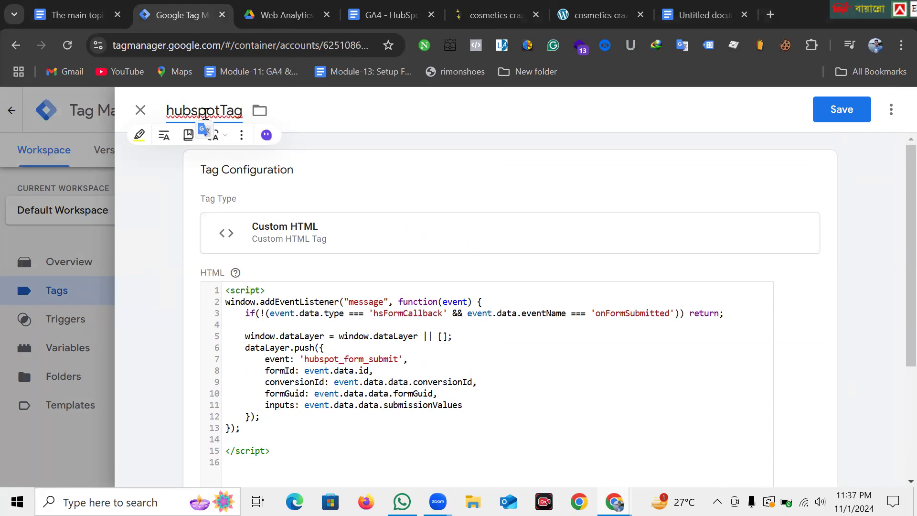
pyautogui.write('-li')
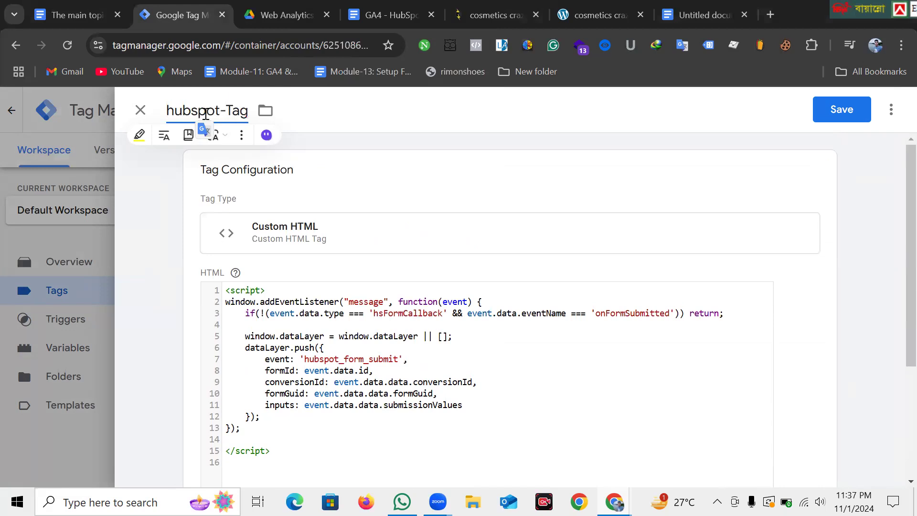
pyautogui.write('sten')
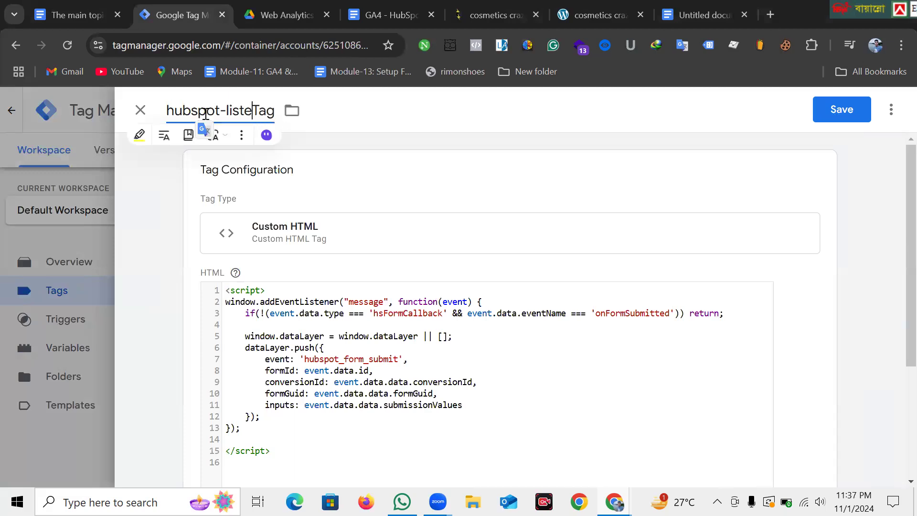
pyautogui.write('er')
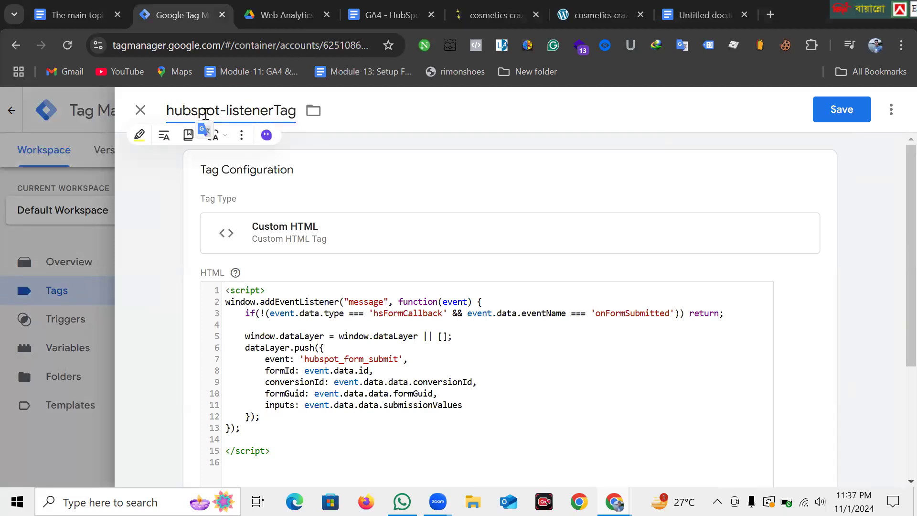
pyautogui.write('-')
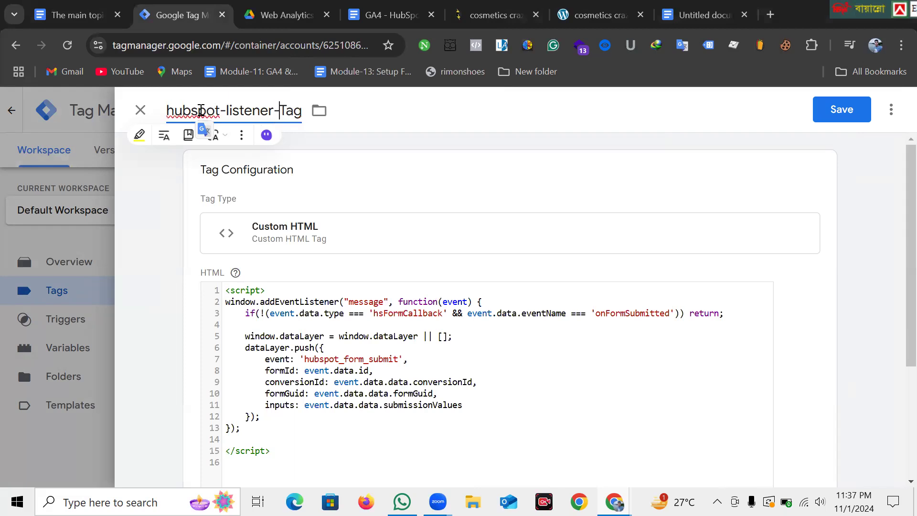
# Step: Correct the tag name's spelling to HubSpot-listener-Tag and save the tag
pyautogui.rightClick(205, 114)
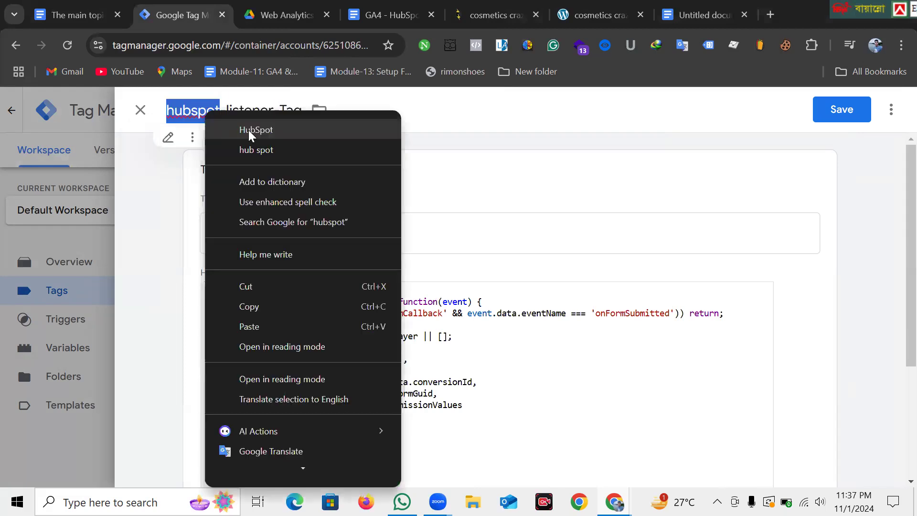
pyautogui.click(248, 130)
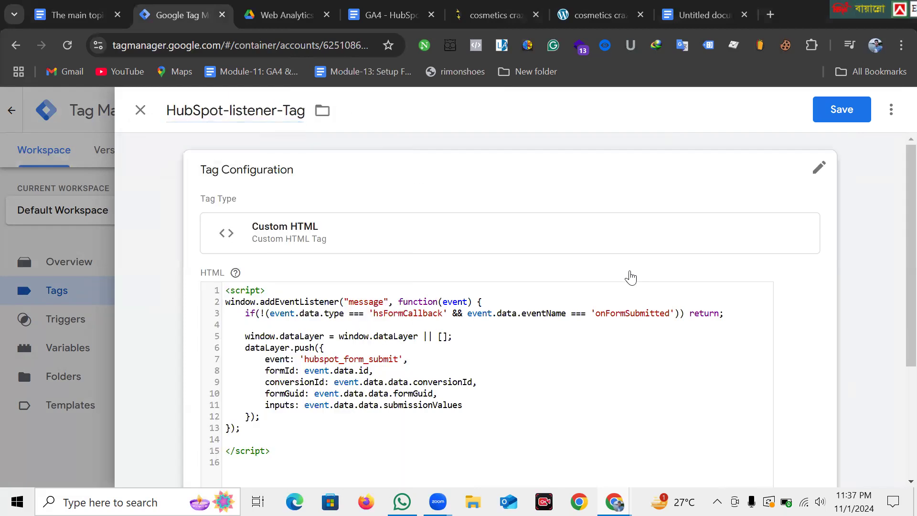
pyautogui.scroll(-2, 546, 319)
pyautogui.click(821, 117)
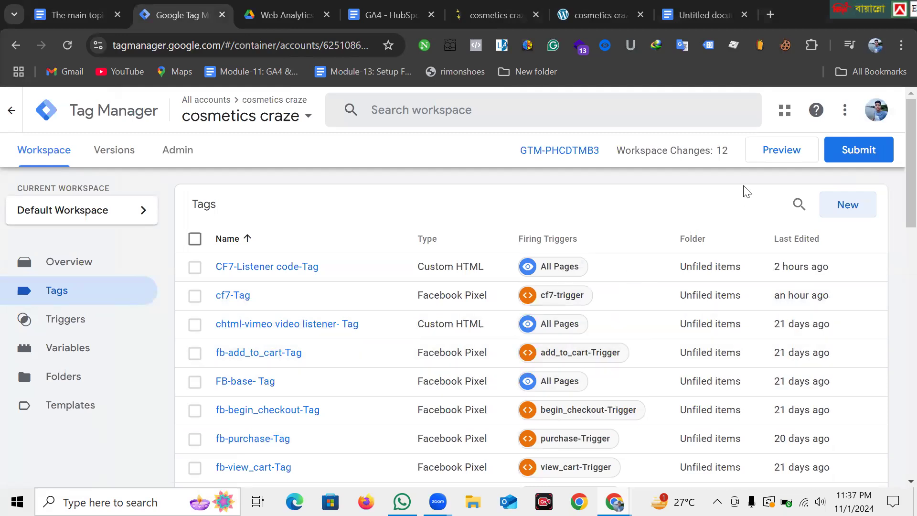
# Step: Publish the workspace changes without a version name or description, and return to the workspace overview
pyautogui.click(838, 146)
pyautogui.click(850, 109)
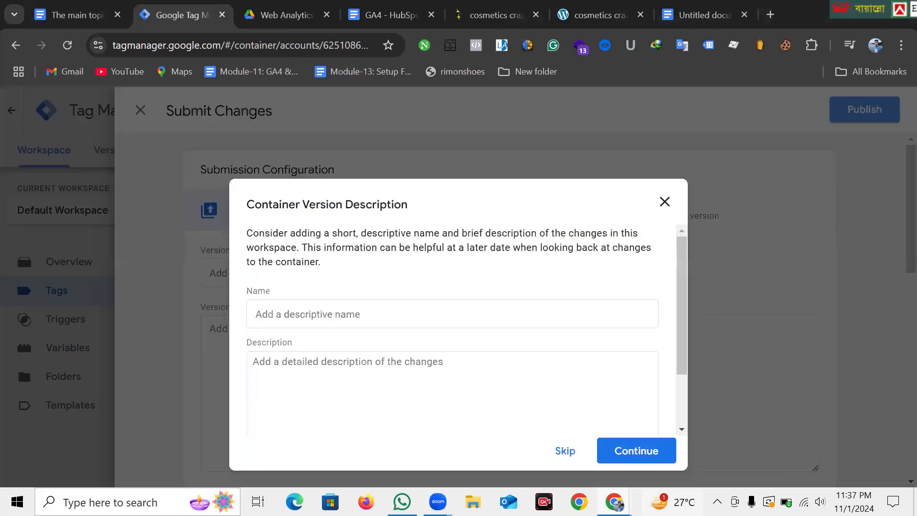
pyautogui.click(656, 445)
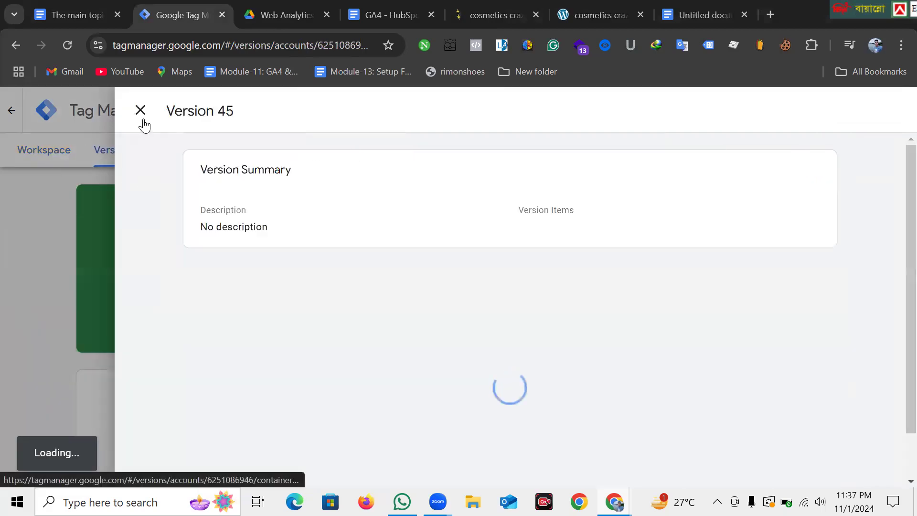
pyautogui.click(117, 151)
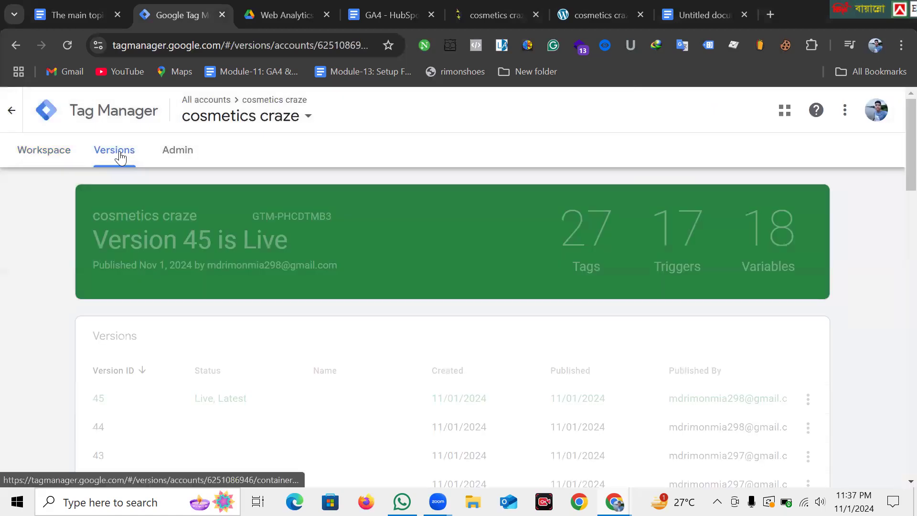
pyautogui.click(48, 151)
pyautogui.click(112, 153)
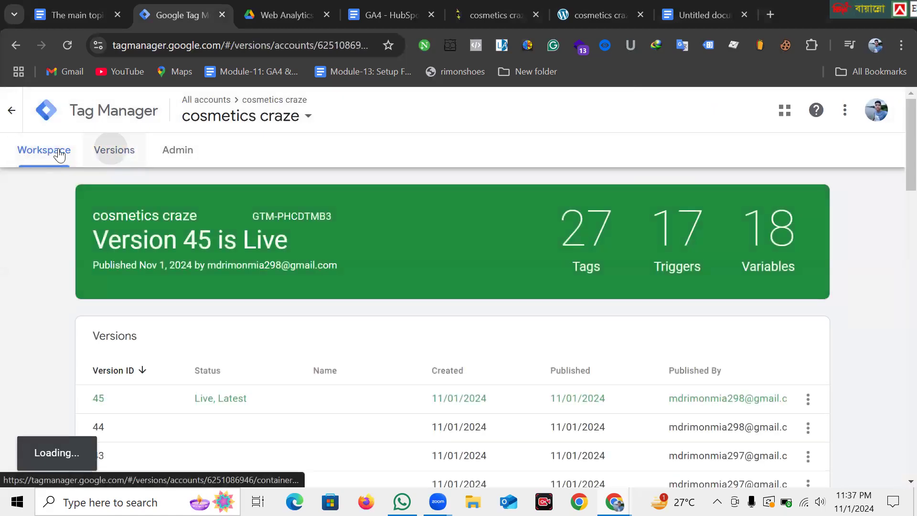
pyautogui.click(58, 153)
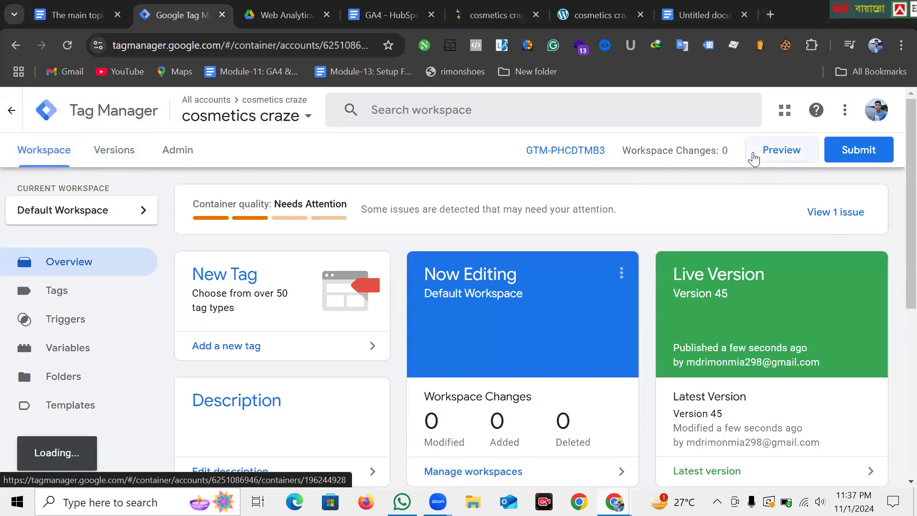
pyautogui.click(768, 159)
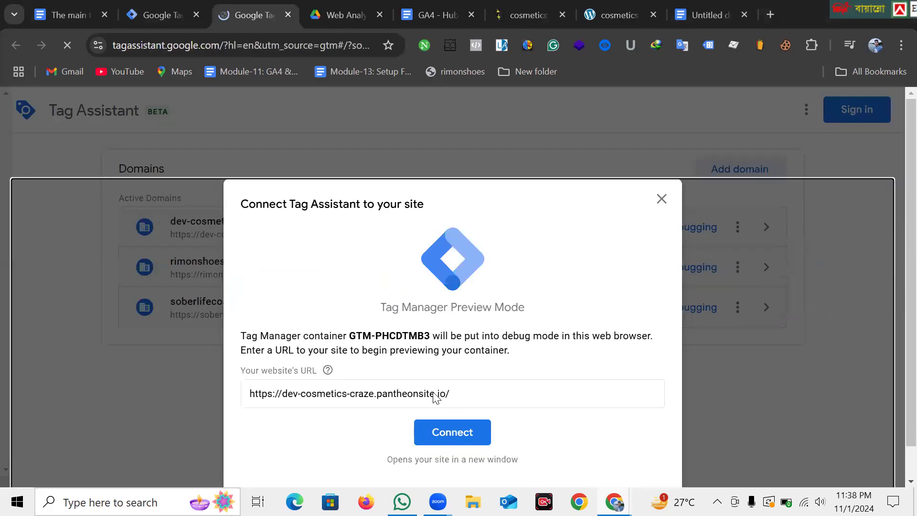
pyautogui.click(463, 434)
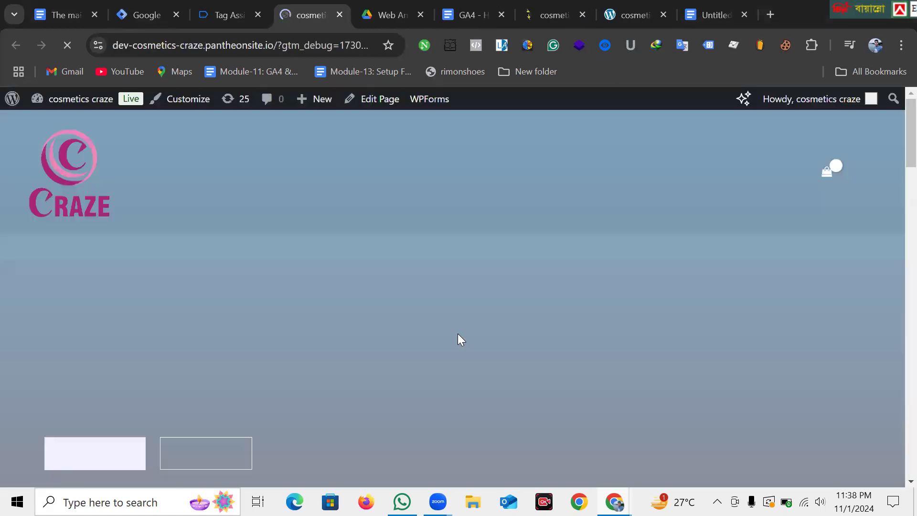
# Step: Find the HubSpot form on the site's home page and pause the clothing video playing above it
pyautogui.scroll(-18, 485, 329)
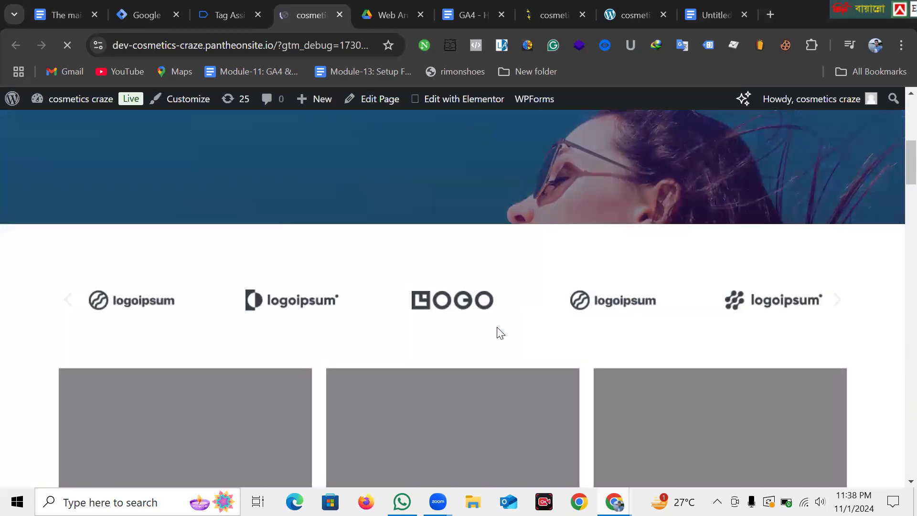
pyautogui.scroll(-20, 517, 339)
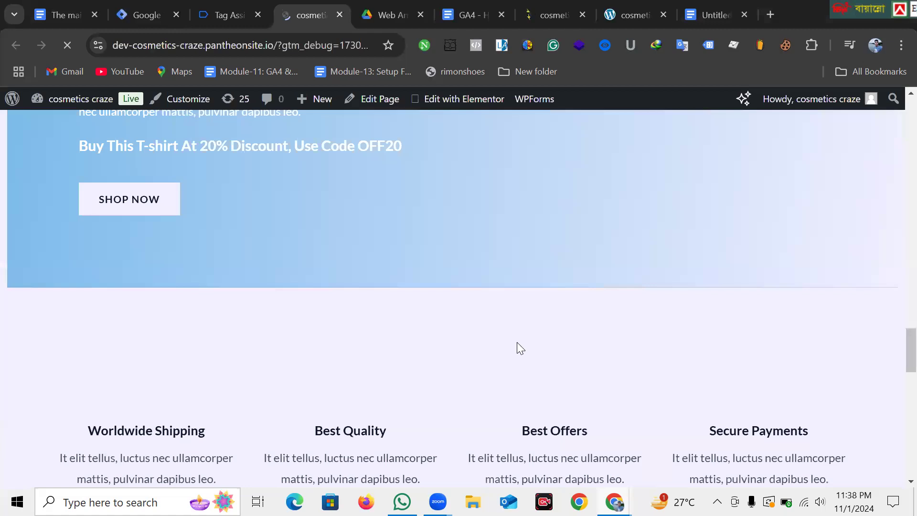
pyautogui.scroll(-8, 516, 342)
pyautogui.scroll(7, 517, 341)
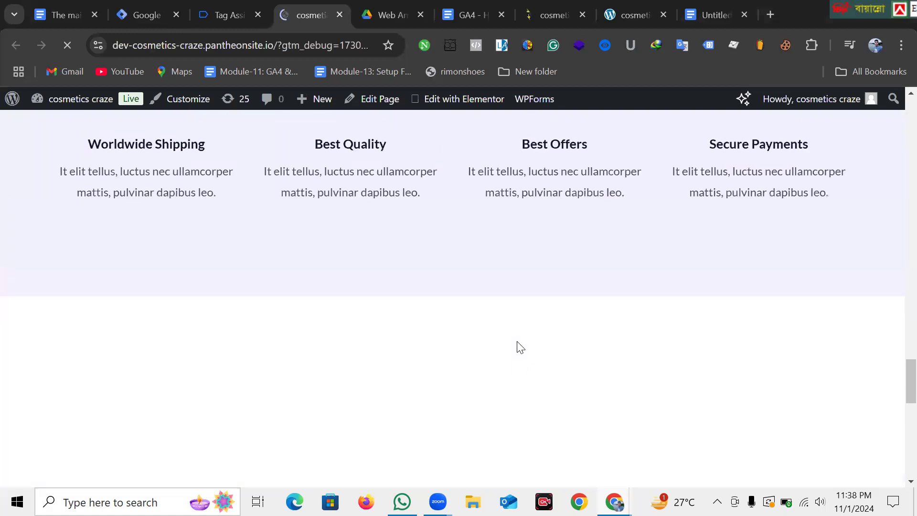
pyautogui.scroll(-3, 517, 342)
pyautogui.scroll(-7, 518, 343)
pyautogui.scroll(7, 518, 344)
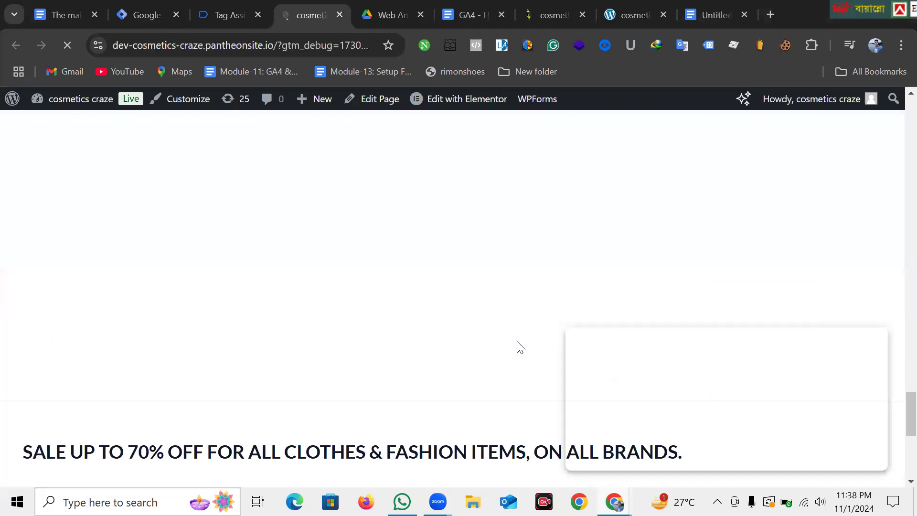
pyautogui.scroll(6, 517, 341)
pyautogui.scroll(-4, 517, 341)
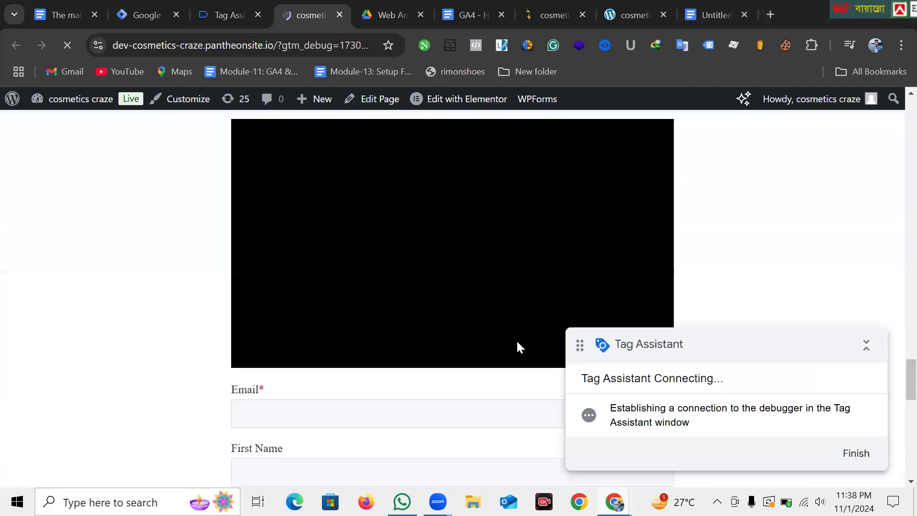
pyautogui.scroll(-4, 474, 227)
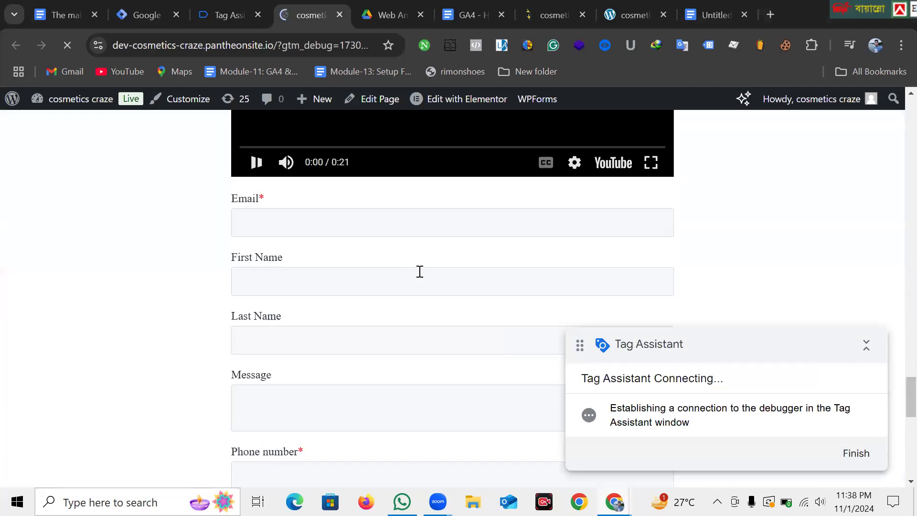
pyautogui.scroll(-2, 420, 272)
pyautogui.scroll(6, 420, 273)
pyautogui.click(441, 215)
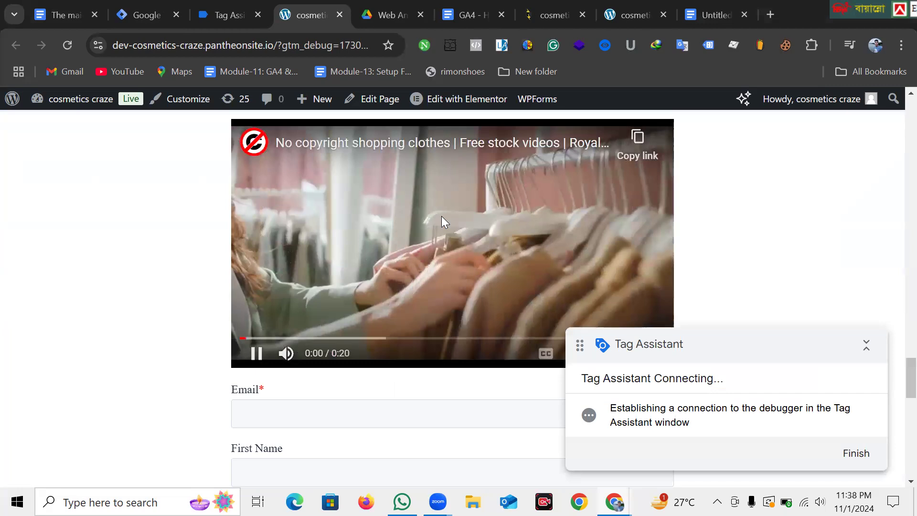
# Step: Fill in the form's email, first name, last name and phone number with the saved contact details, enter the message "hello", and submit it
pyautogui.scroll(-6, 441, 224)
pyautogui.scroll(2, 419, 237)
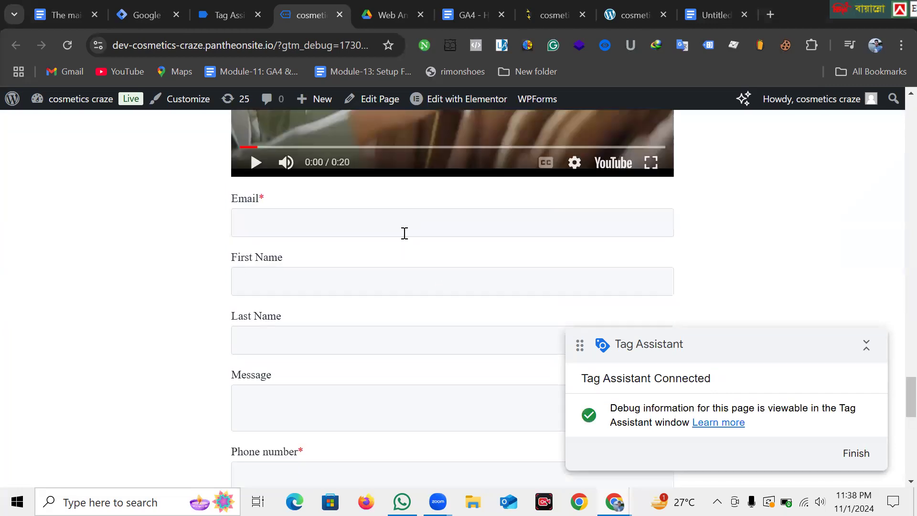
pyautogui.click(403, 224)
pyautogui.click(395, 256)
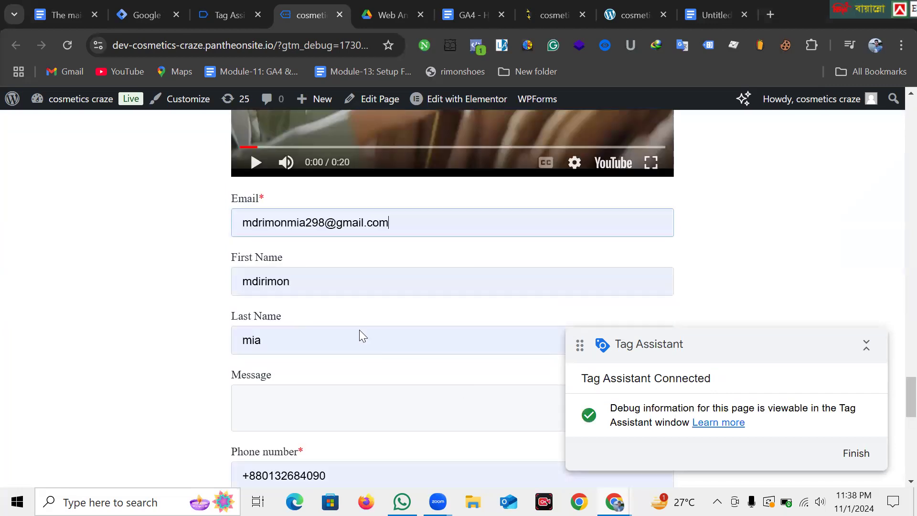
pyautogui.click(307, 394)
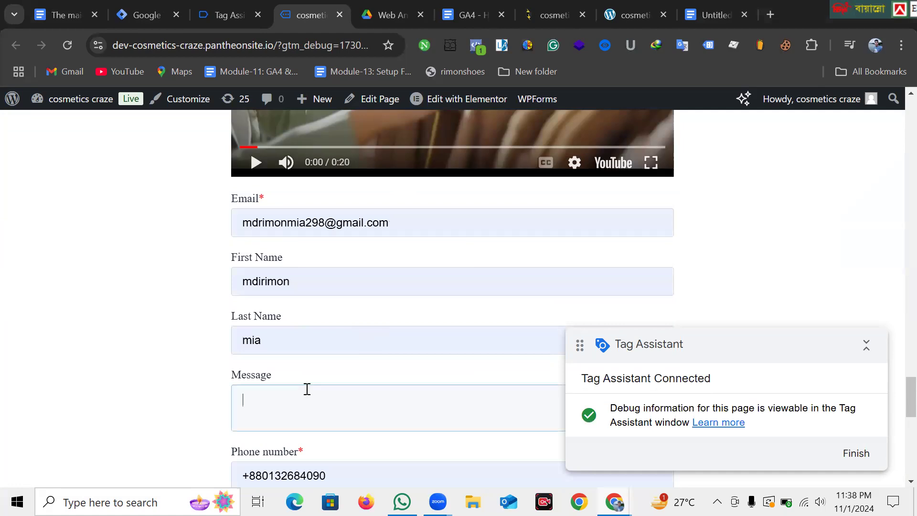
pyautogui.write('hello')
pyautogui.scroll(-2, 325, 383)
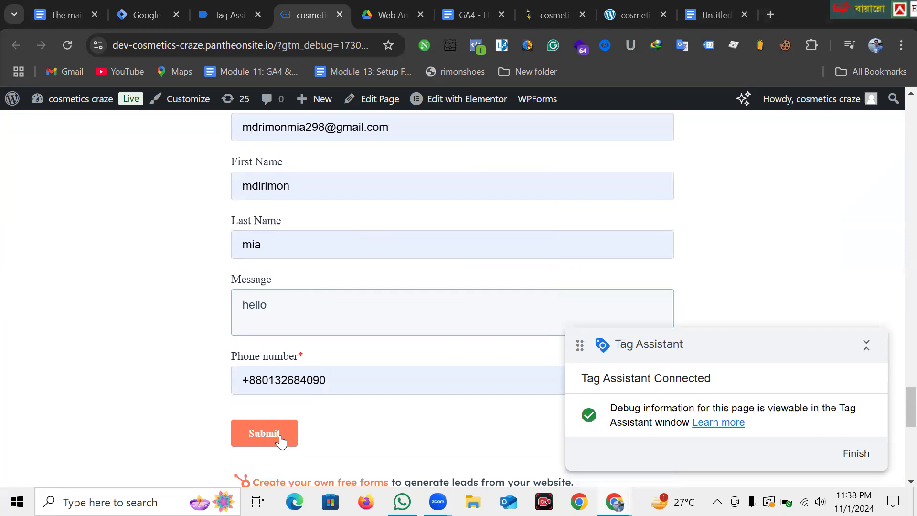
pyautogui.click(280, 436)
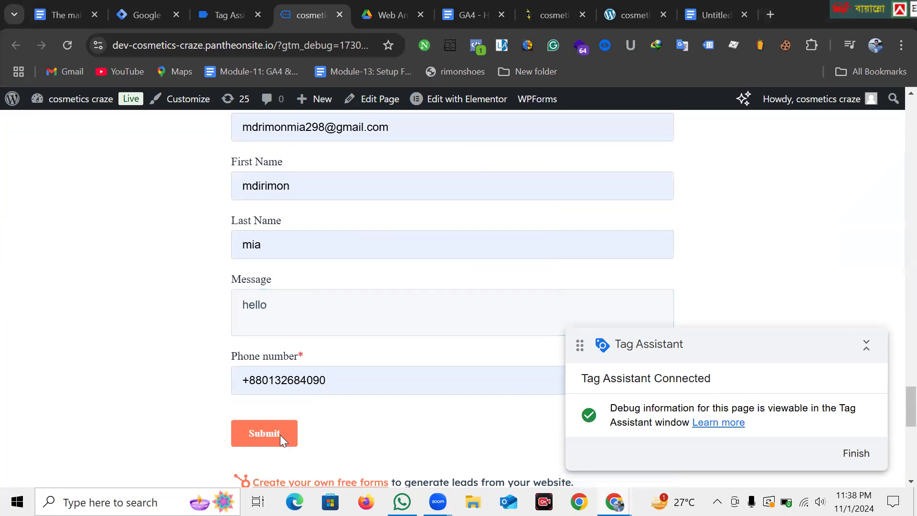
# Step: Switch to Tag Assistant and examine the full API call of the hubspot_form_submit event
pyautogui.click(199, 8)
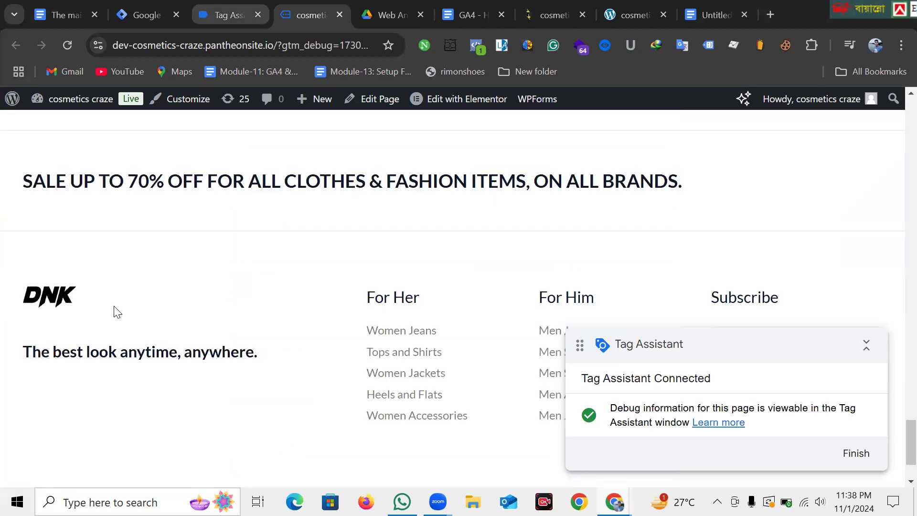
pyautogui.click(458, 367)
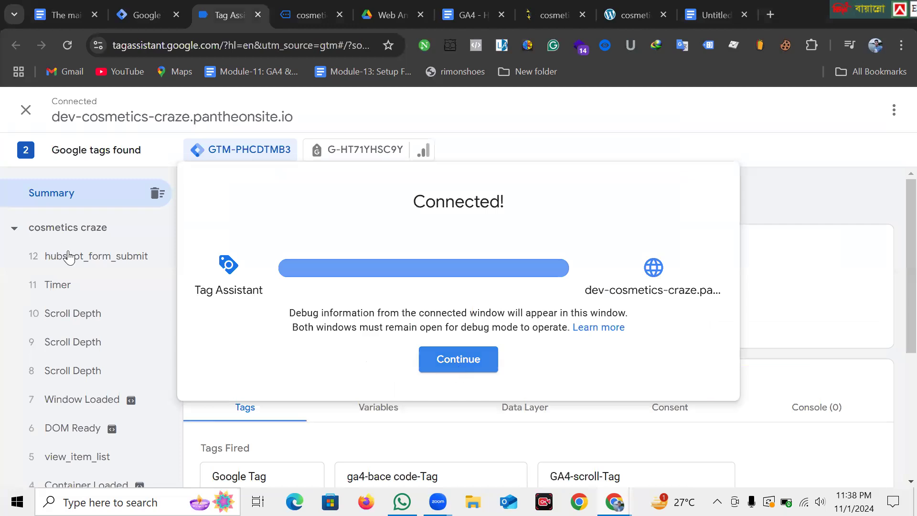
pyautogui.click(75, 266)
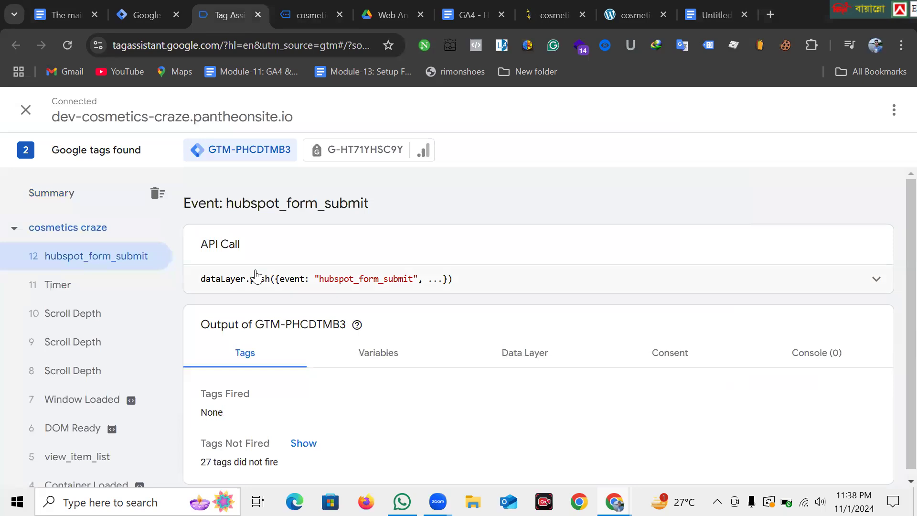
pyautogui.click(276, 279)
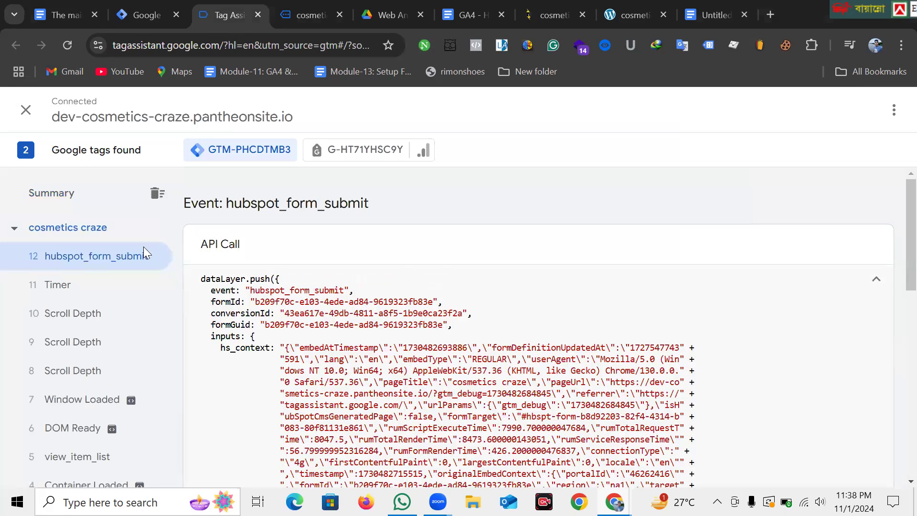
pyautogui.scroll(-2, 281, 243)
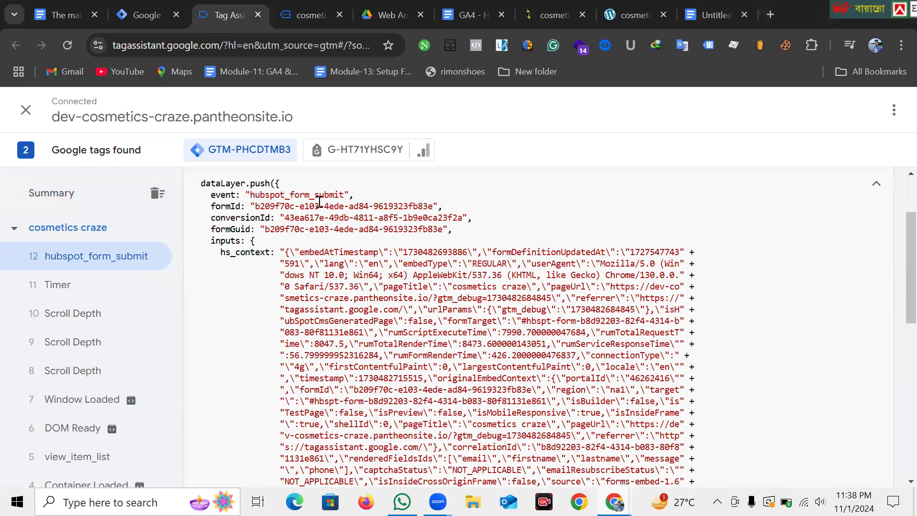
# Step: Copy the event name hubspot_form_submit from the expanded dataLayer.push call
pyautogui.click(292, 194)
pyautogui.doubleClick(286, 197)
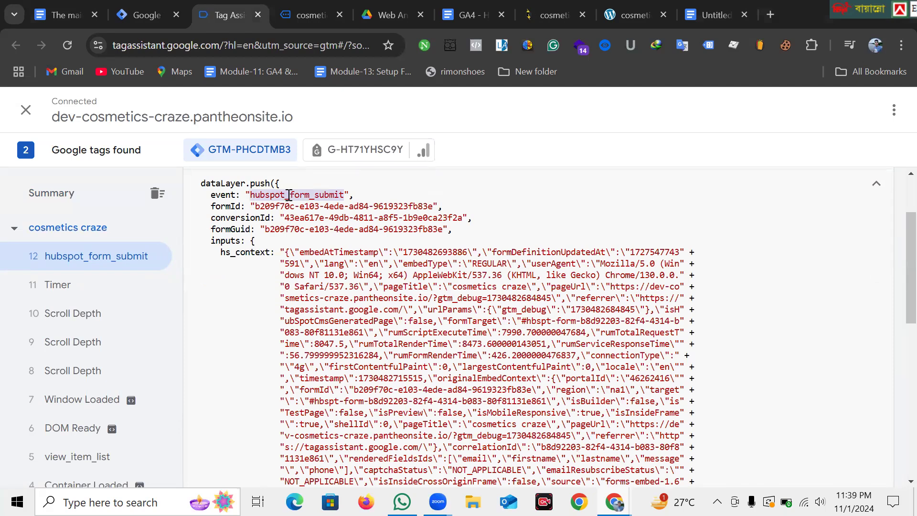
pyautogui.rightClick(288, 195)
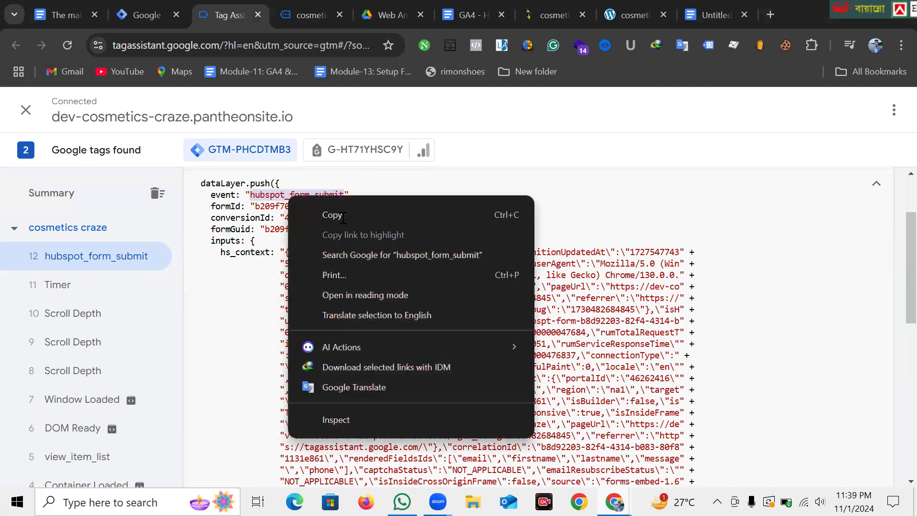
pyautogui.click(342, 216)
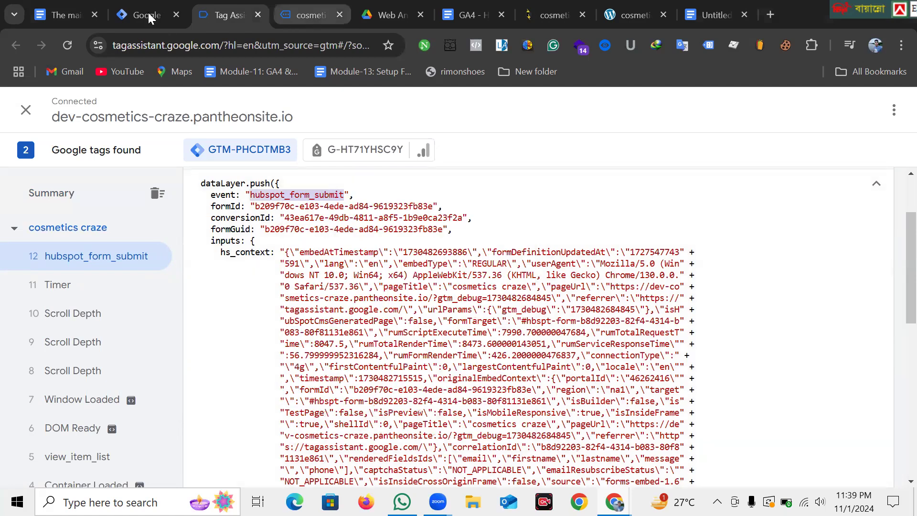
# Step: Create a new trigger in Tag Manager and set its type to Custom Event
pyautogui.click(149, 15)
pyautogui.click(86, 326)
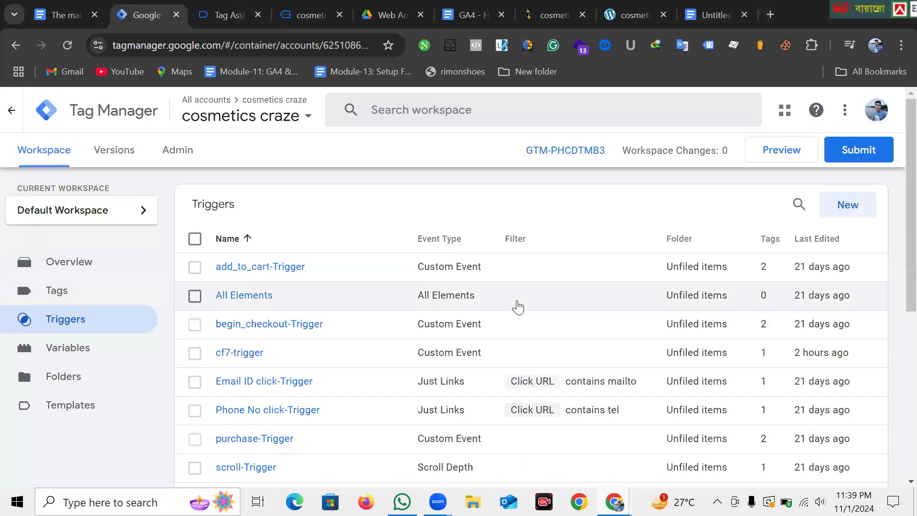
pyautogui.click(858, 206)
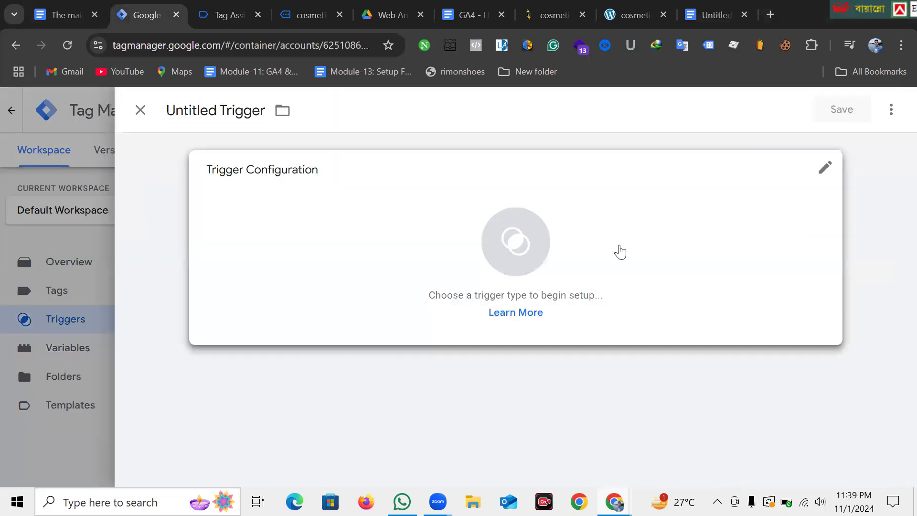
pyautogui.click(617, 265)
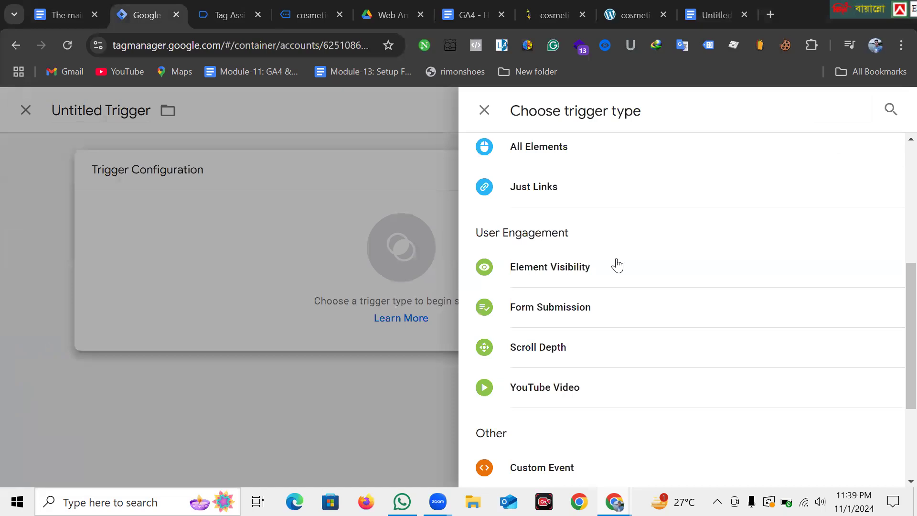
pyautogui.scroll(2, 616, 267)
pyautogui.scroll(-4, 611, 278)
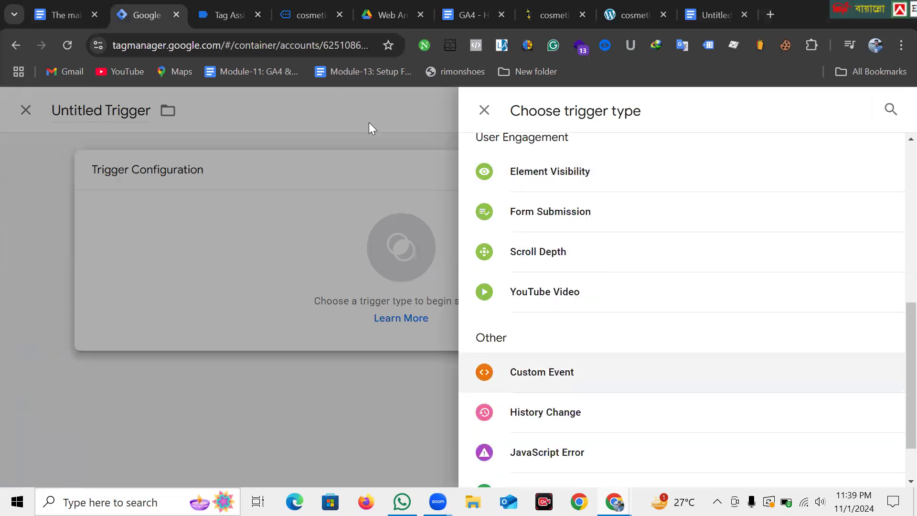
pyautogui.click(528, 375)
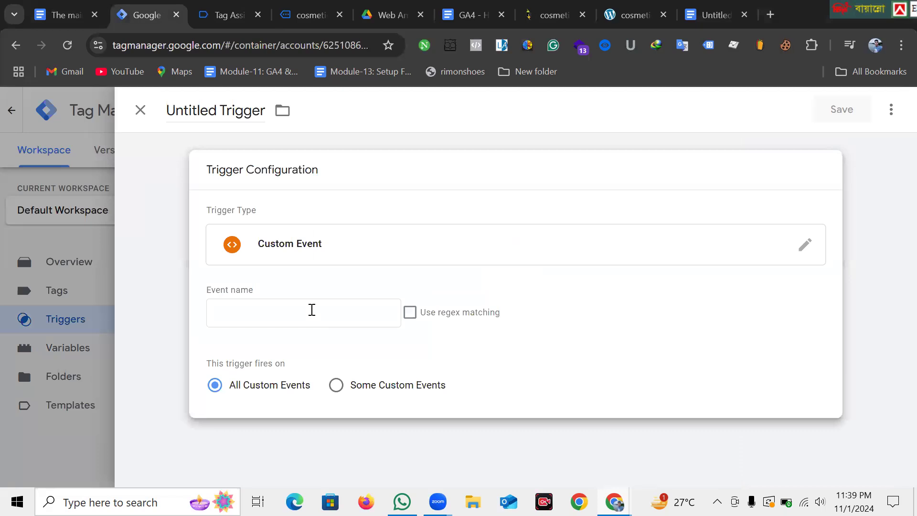
# Step: Set the custom event trigger's event name to the copied hubspot_form_submit
pyautogui.click(311, 311)
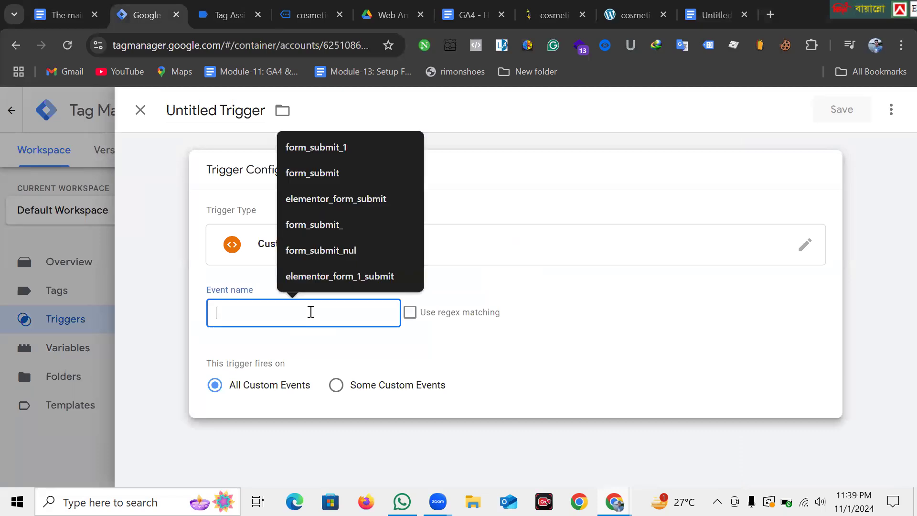
pyautogui.rightClick(311, 314)
pyautogui.click(376, 158)
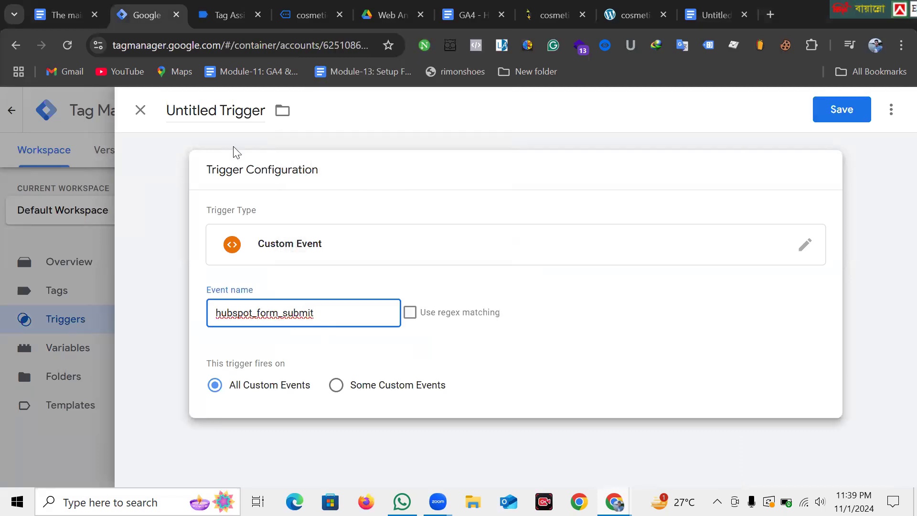
# Step: Name the trigger hubspot_form_submit-Trigger and save it
pyautogui.doubleClick(192, 110)
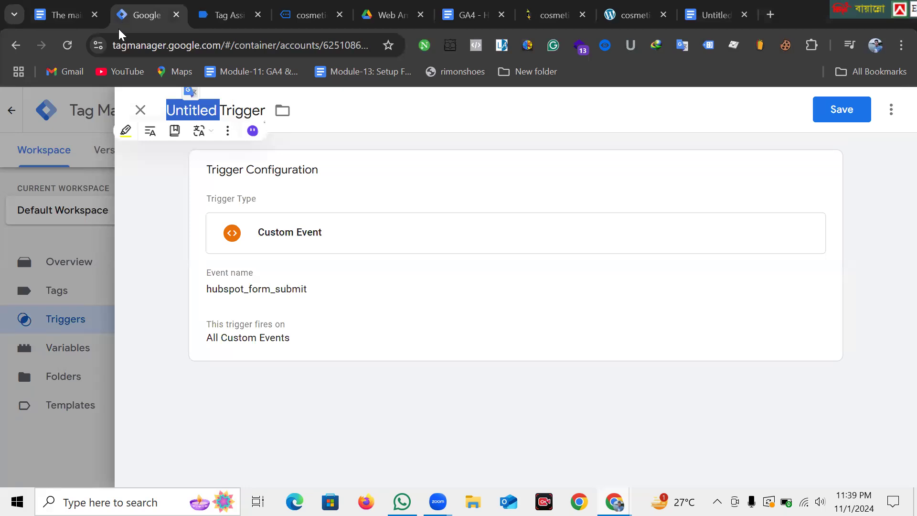
pyautogui.hotkey('ctrl', 'v')
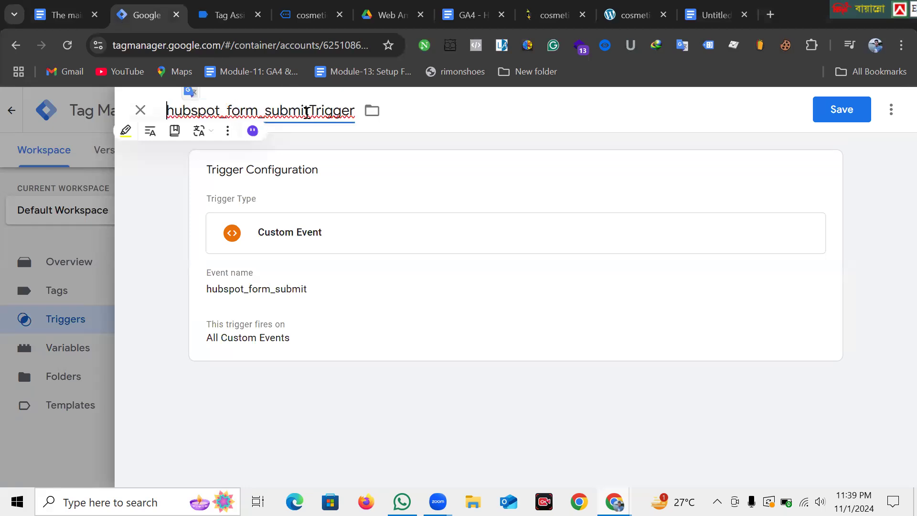
pyautogui.click(308, 112)
pyautogui.write('-')
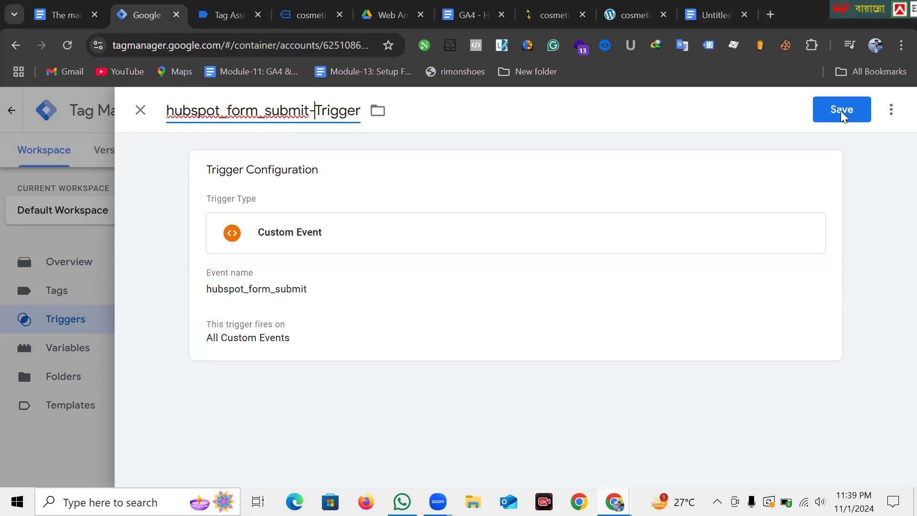
pyautogui.click(841, 111)
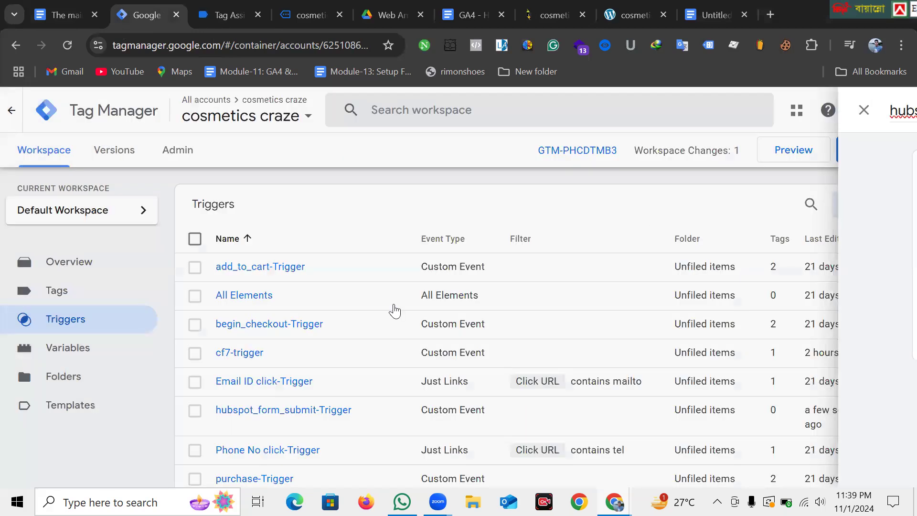
# Step: Create a new tag and set its type to Facebook Pixel
pyautogui.click(73, 293)
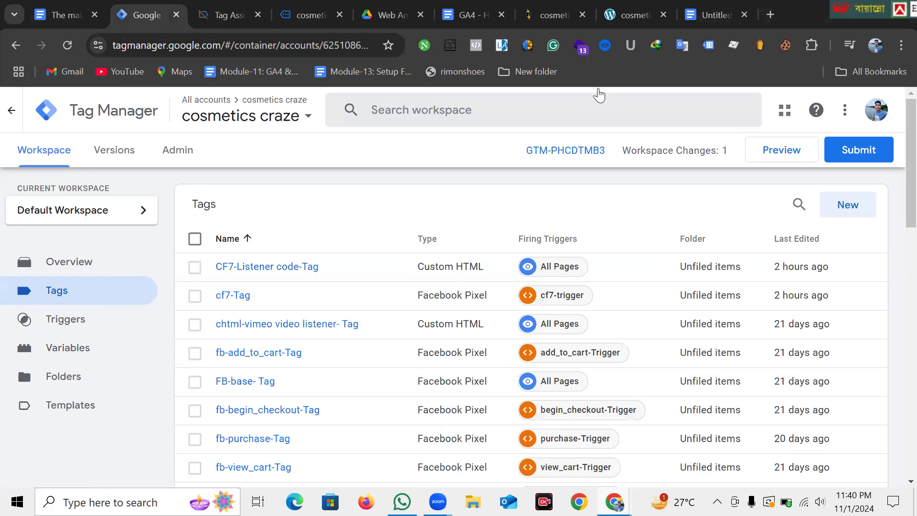
pyautogui.click(848, 209)
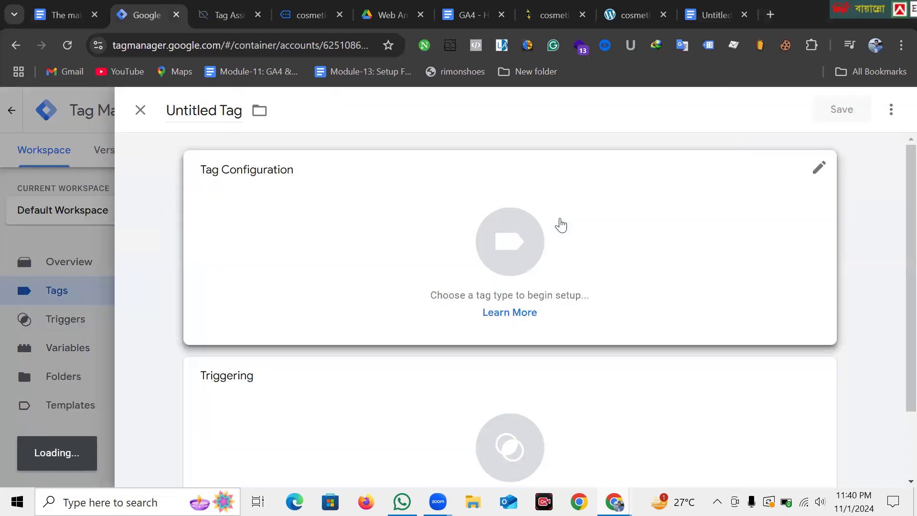
pyautogui.click(561, 226)
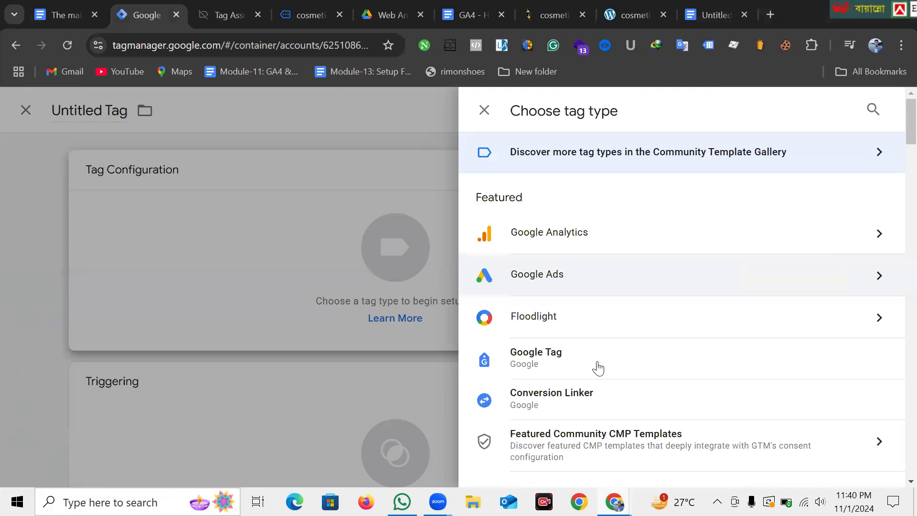
pyautogui.scroll(-2, 543, 385)
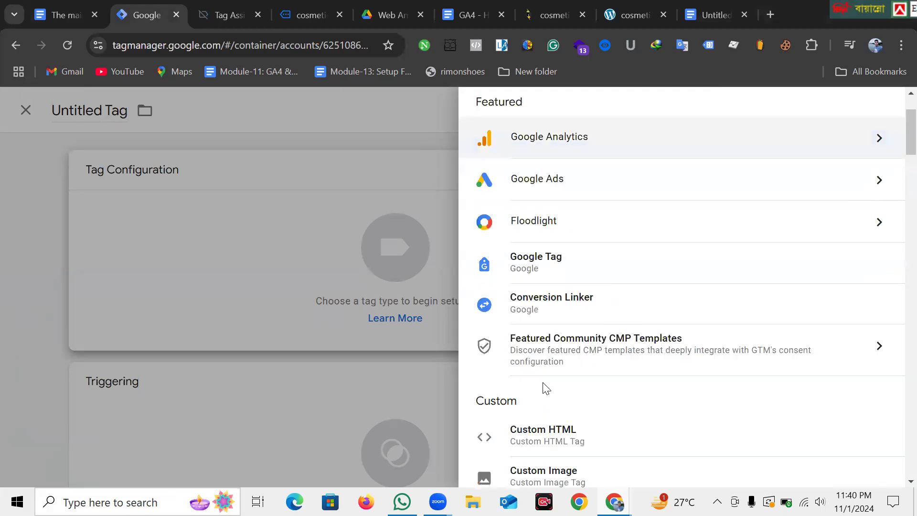
pyautogui.scroll(-2, 604, 422)
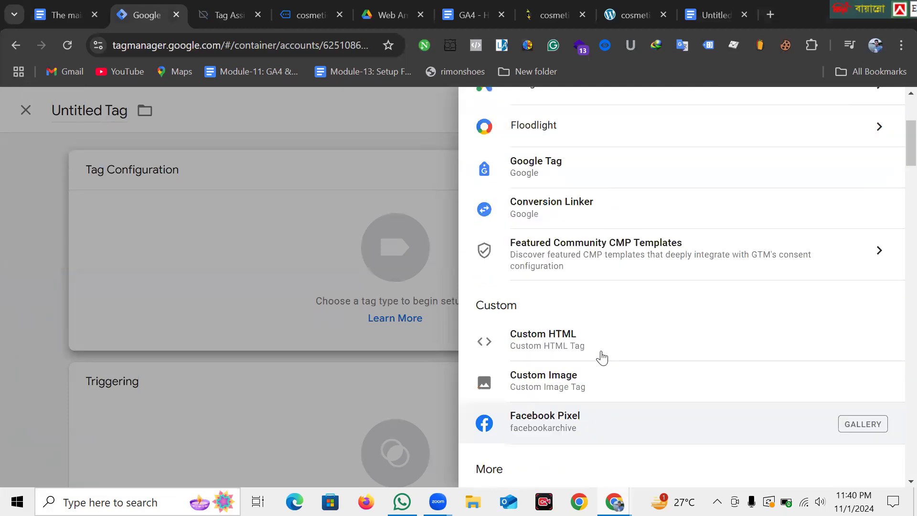
pyautogui.click(575, 424)
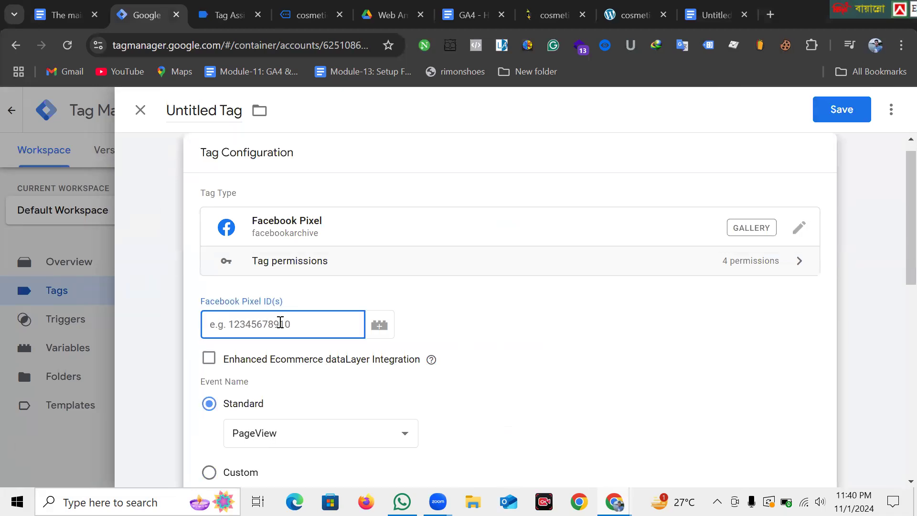
# Step: Set the tag's Facebook Pixel ID to the {{FB-Pixel}} variable
pyautogui.write('{{')
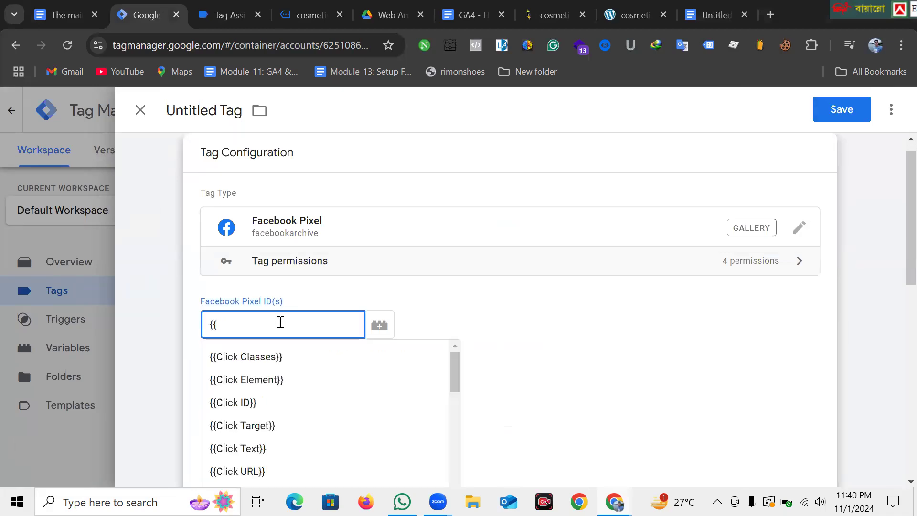
pyautogui.write('fb')
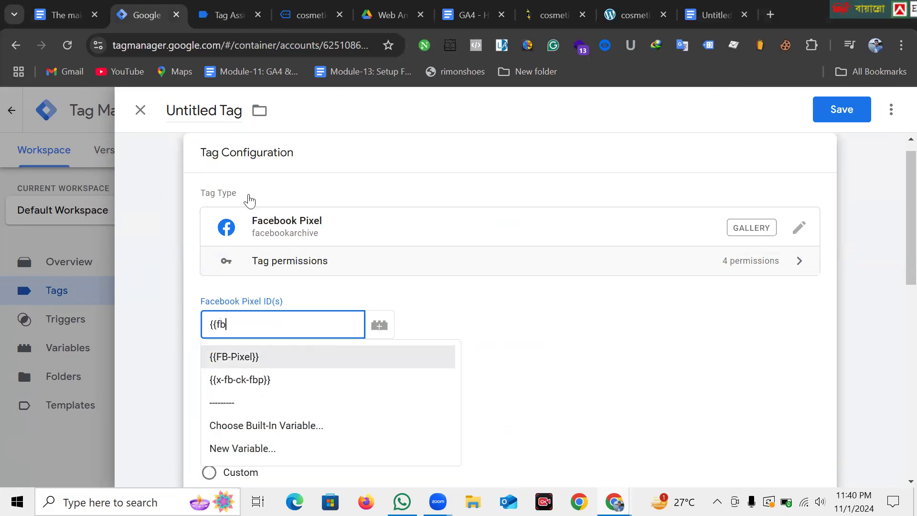
pyautogui.press('Return')
pyautogui.click(461, 312)
# Step: Set the tag's standard event name to Lead
pyautogui.scroll(-2, 229, 352)
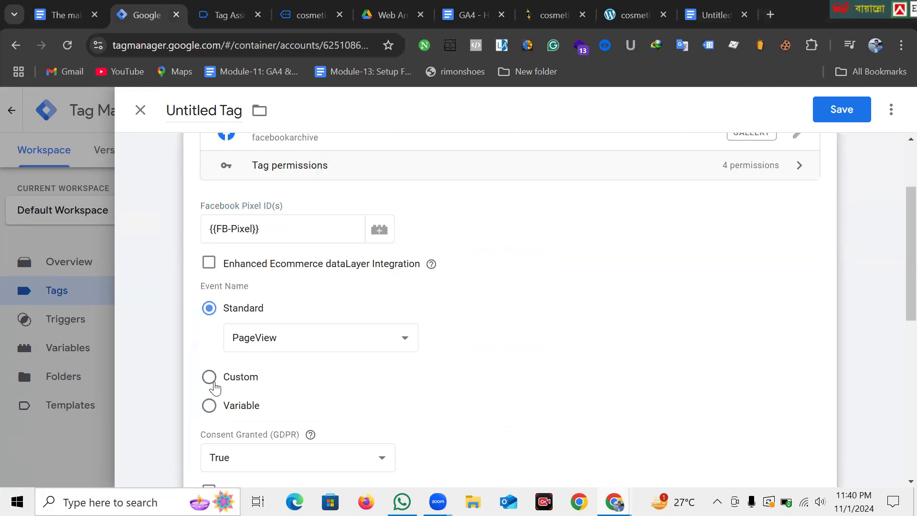
pyautogui.click(280, 343)
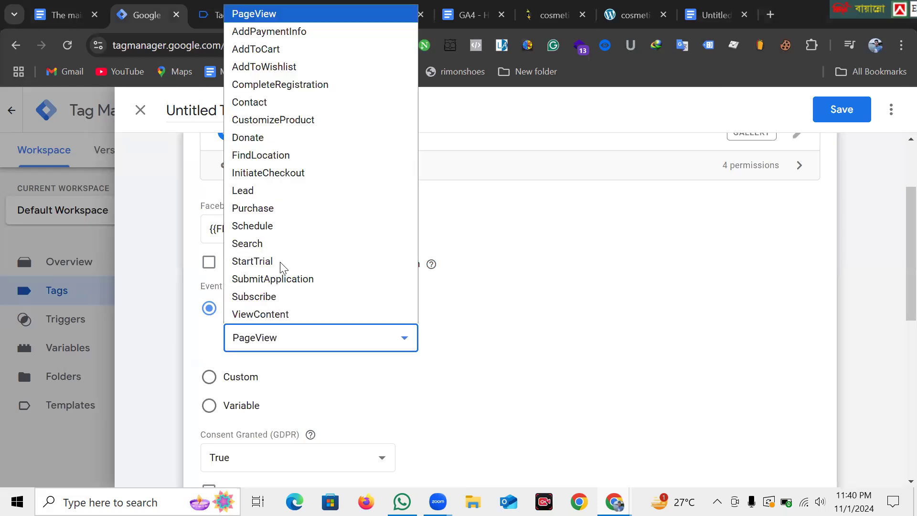
pyautogui.click(270, 337)
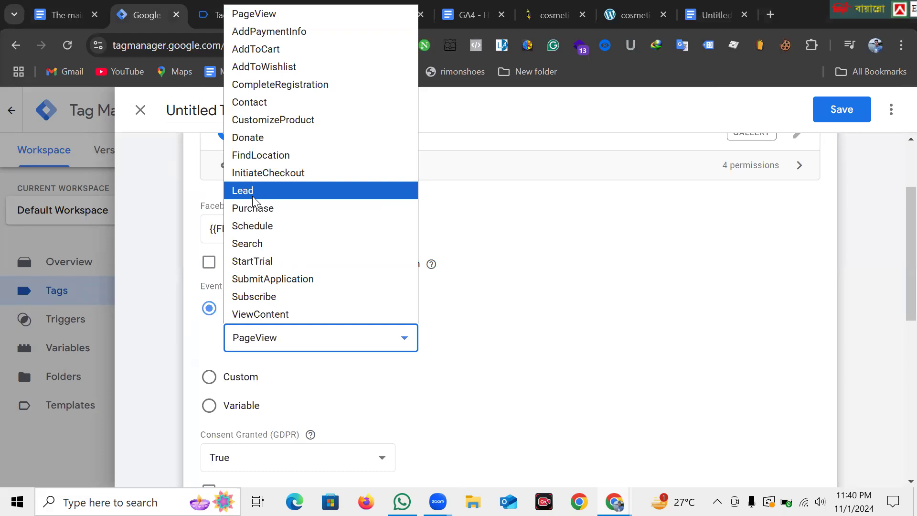
pyautogui.click(253, 196)
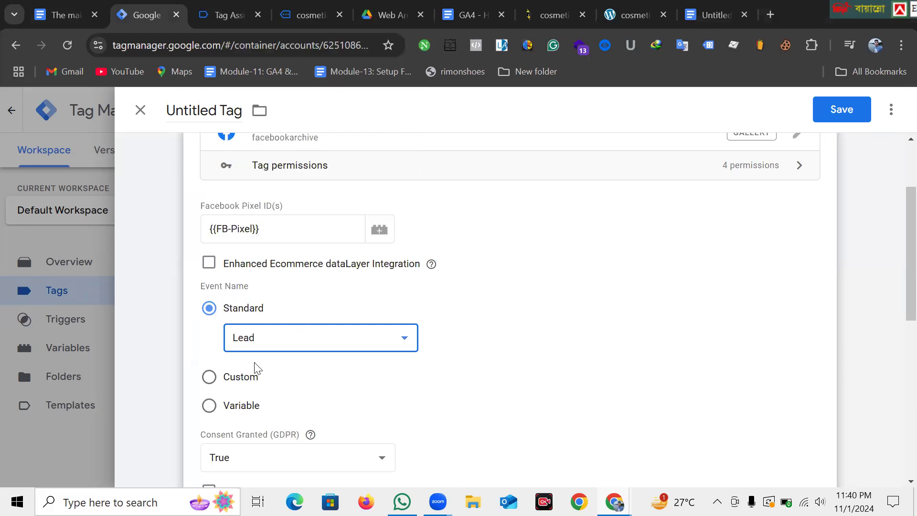
# Step: Assign hubspot_form_submit-Trigger as the firing trigger of the Facebook Pixel tag
pyautogui.scroll(-2, 257, 368)
pyautogui.scroll(-1, 243, 344)
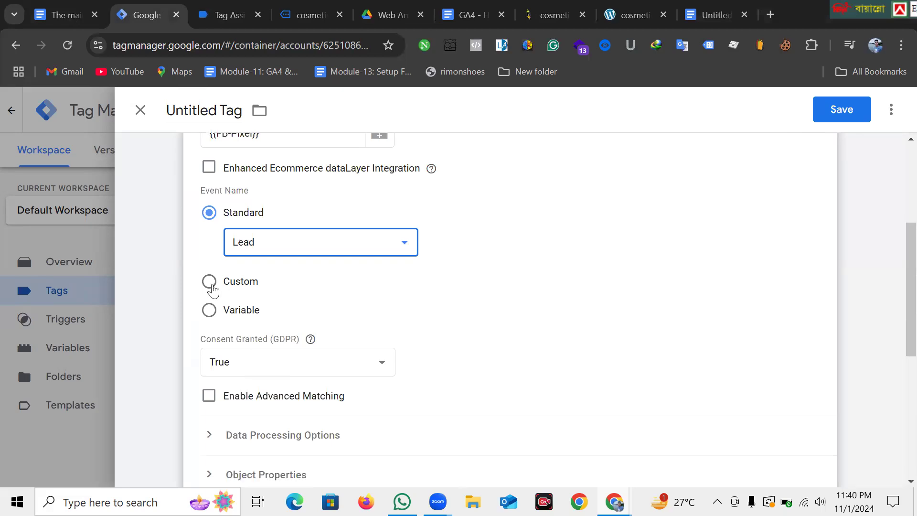
pyautogui.scroll(2, 241, 291)
pyautogui.scroll(-6, 239, 286)
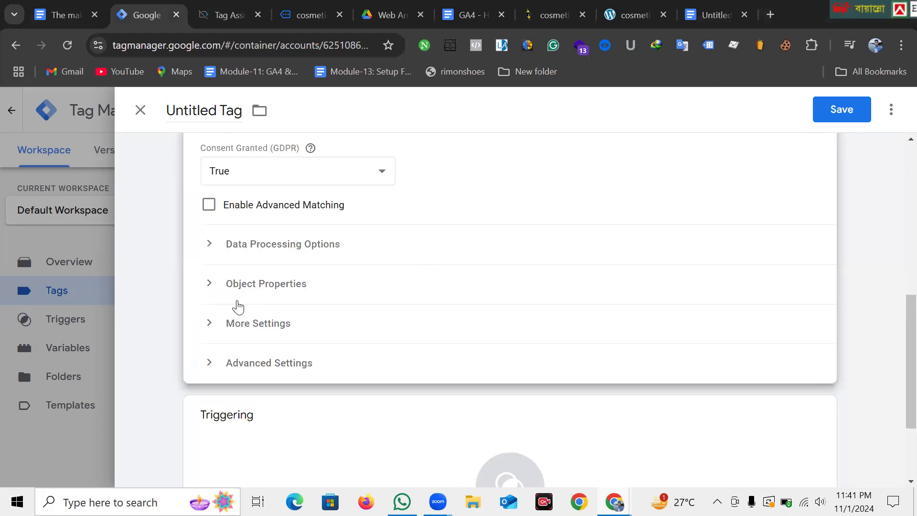
pyautogui.scroll(-1, 240, 305)
pyautogui.scroll(2, 252, 305)
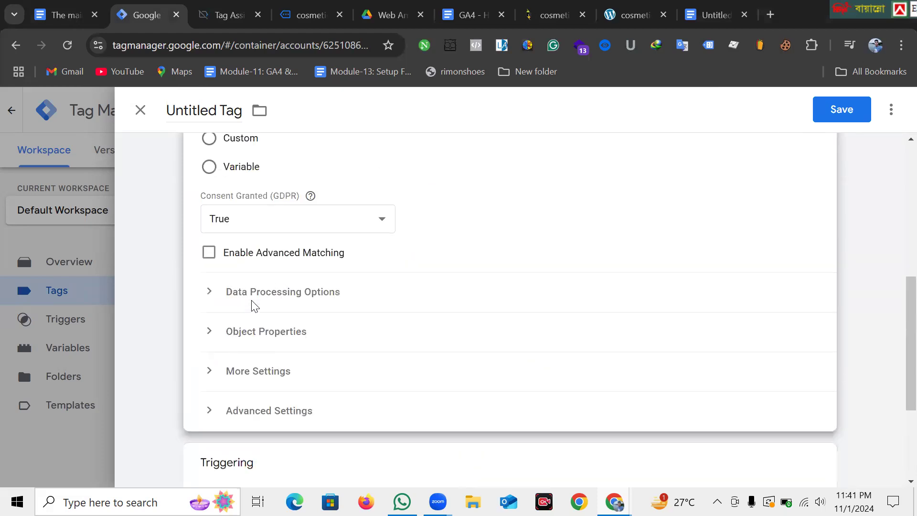
pyautogui.scroll(-3, 255, 306)
pyautogui.click(500, 372)
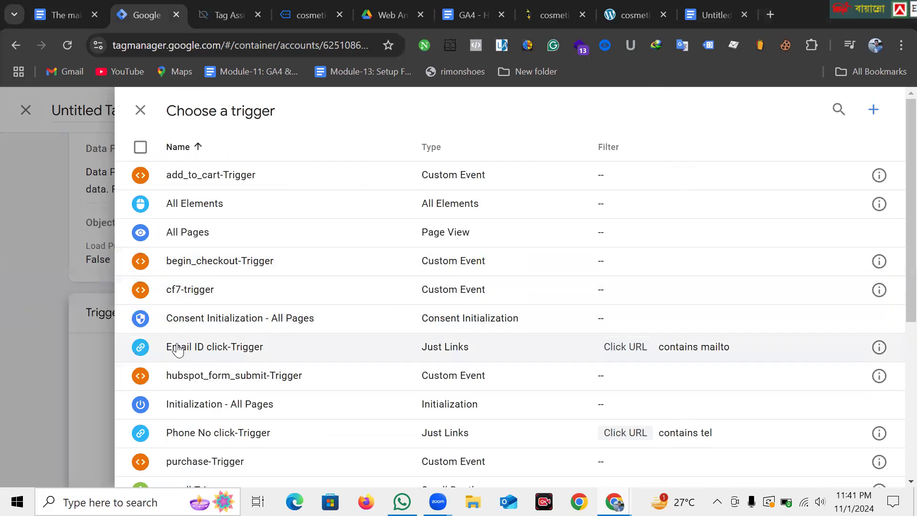
pyautogui.scroll(-2, 201, 348)
pyautogui.click(206, 285)
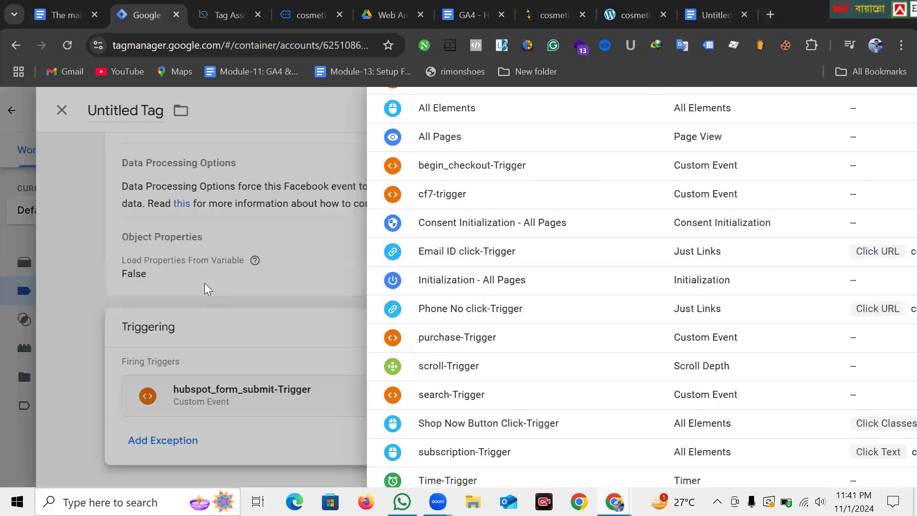
# Step: Reopen the tag configuration for editing and add three blank property rows under Object Properties
pyautogui.scroll(3, 347, 376)
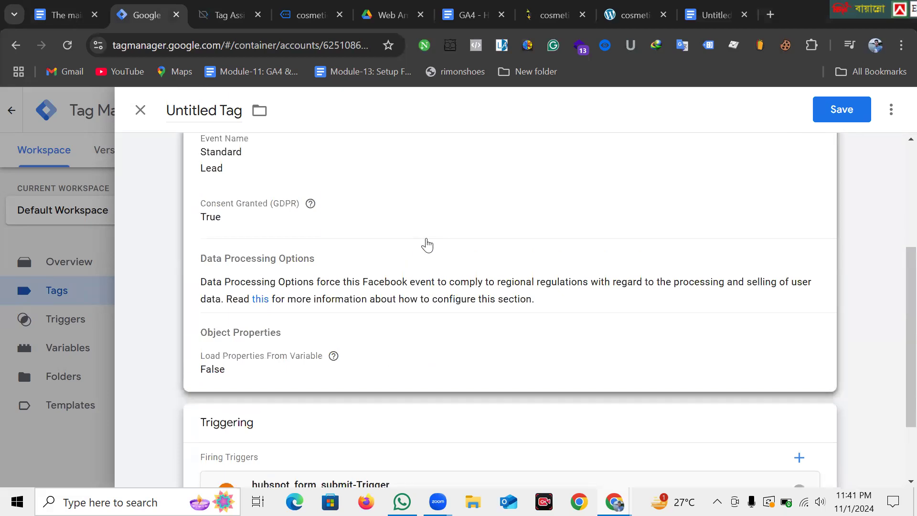
pyautogui.click(423, 244)
pyautogui.scroll(2, 382, 296)
pyautogui.scroll(-4, 356, 320)
pyautogui.moveTo(310, 249)
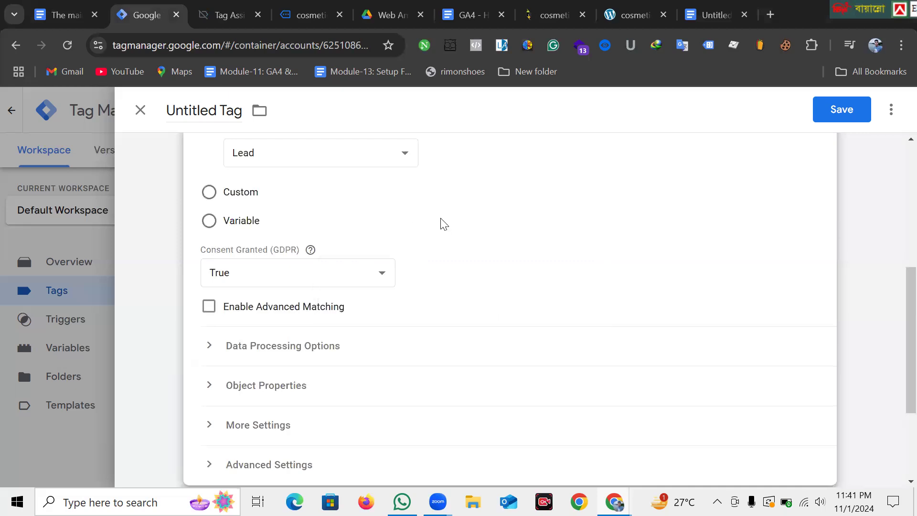
pyautogui.scroll(2, 458, 230)
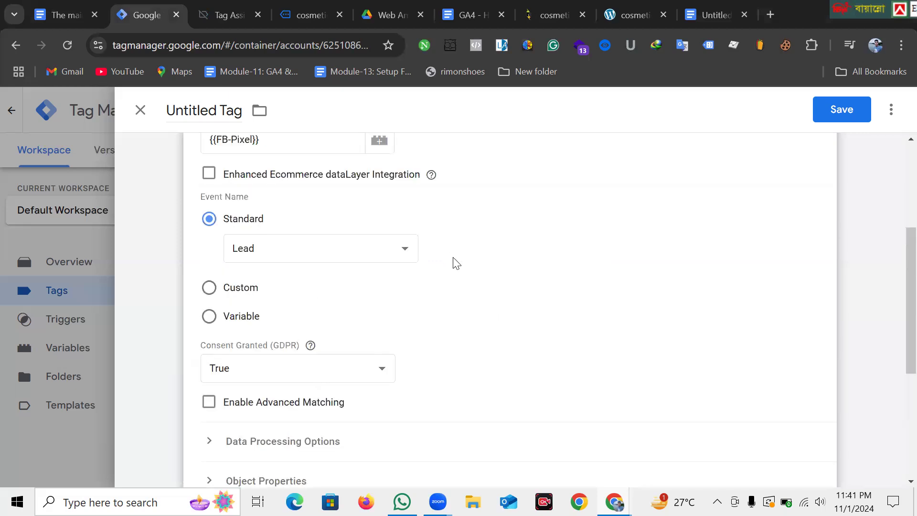
pyautogui.scroll(-2, 245, 405)
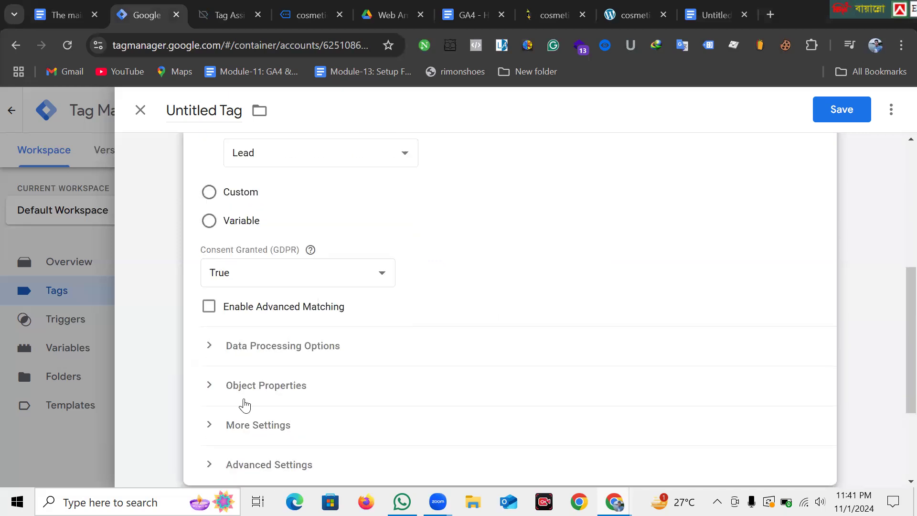
pyautogui.click(212, 388)
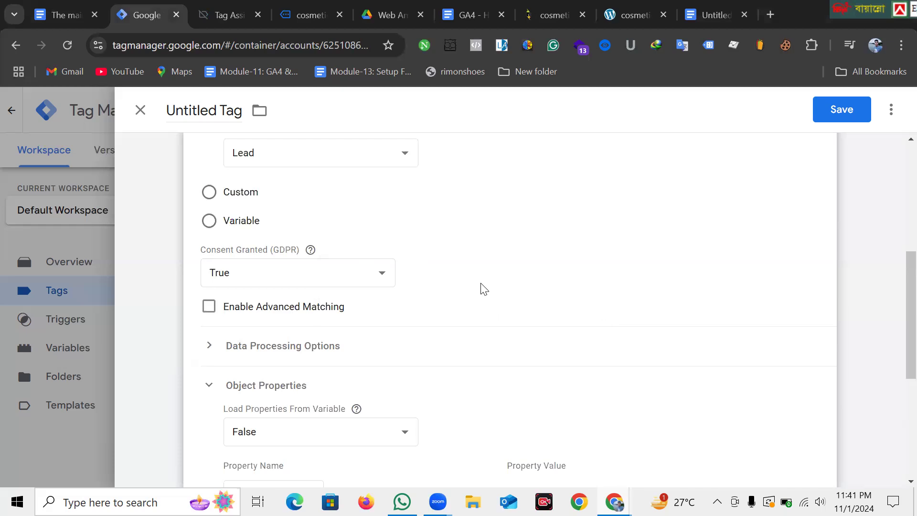
pyautogui.scroll(-2, 480, 289)
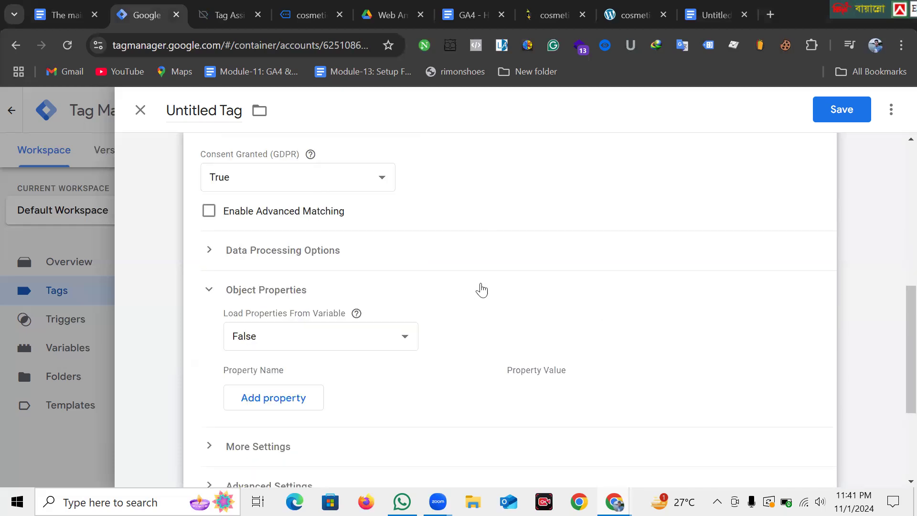
pyautogui.click(286, 398)
pyautogui.scroll(-2, 282, 382)
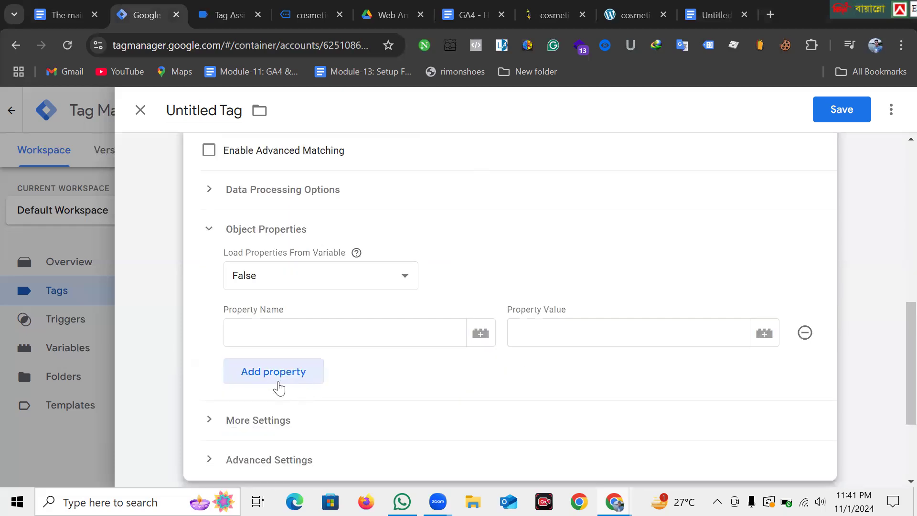
pyautogui.click(286, 347)
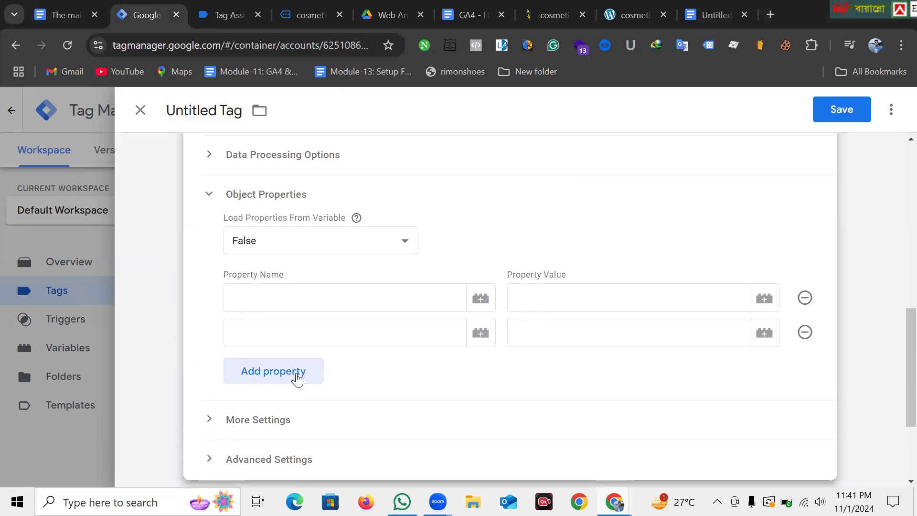
pyautogui.click(297, 378)
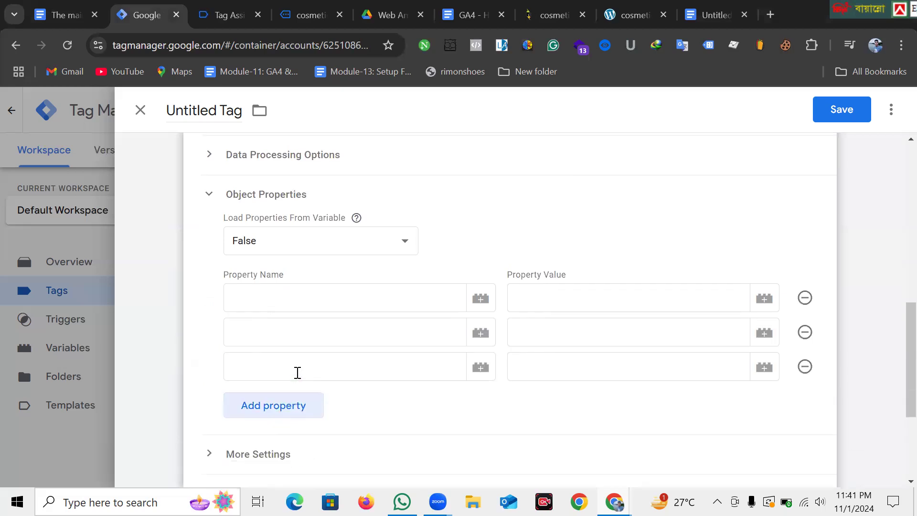
pyautogui.click(319, 298)
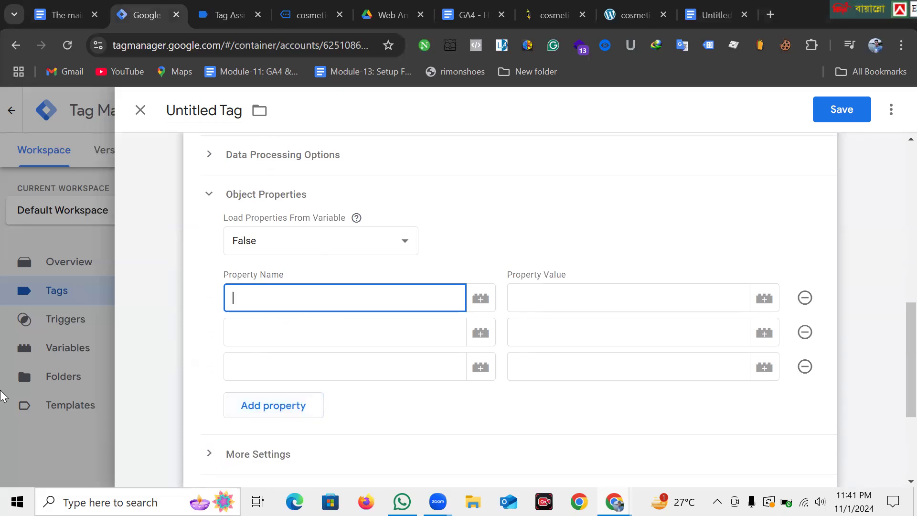
pyautogui.click(229, 15)
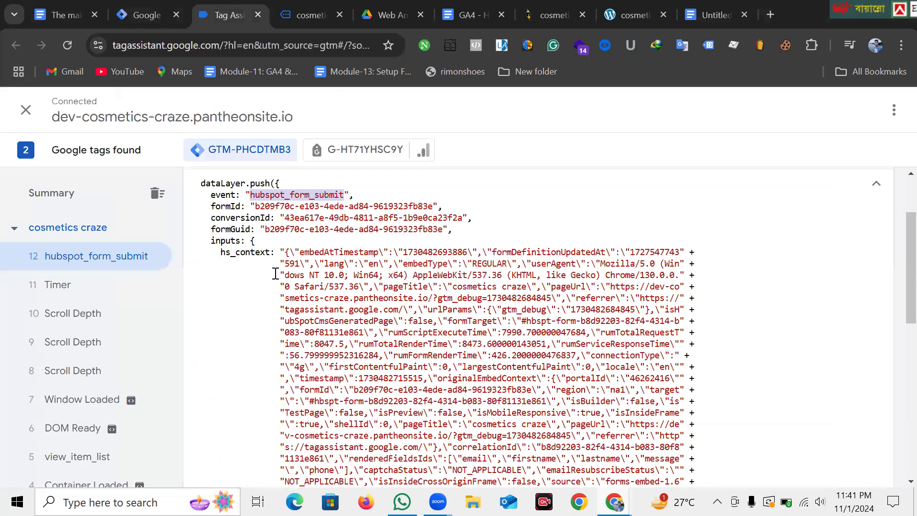
pyautogui.scroll(-5, 351, 323)
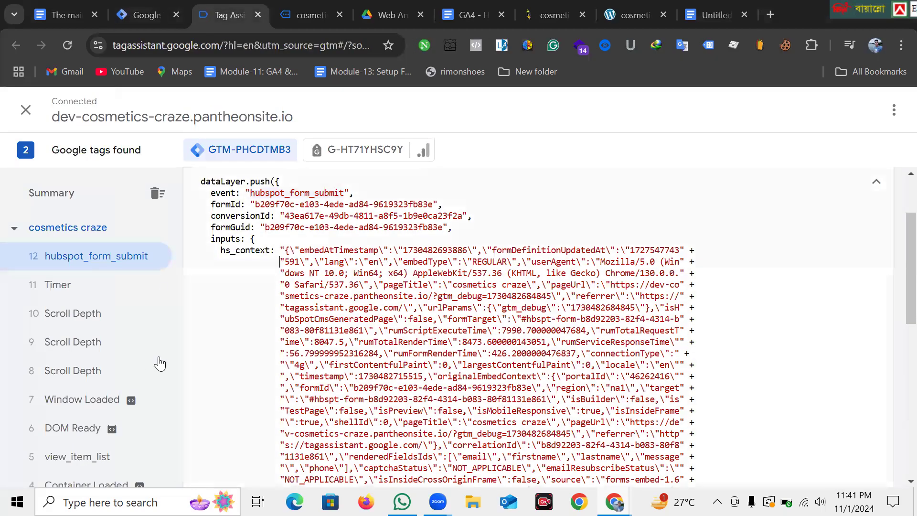
pyautogui.scroll(-3, 352, 323)
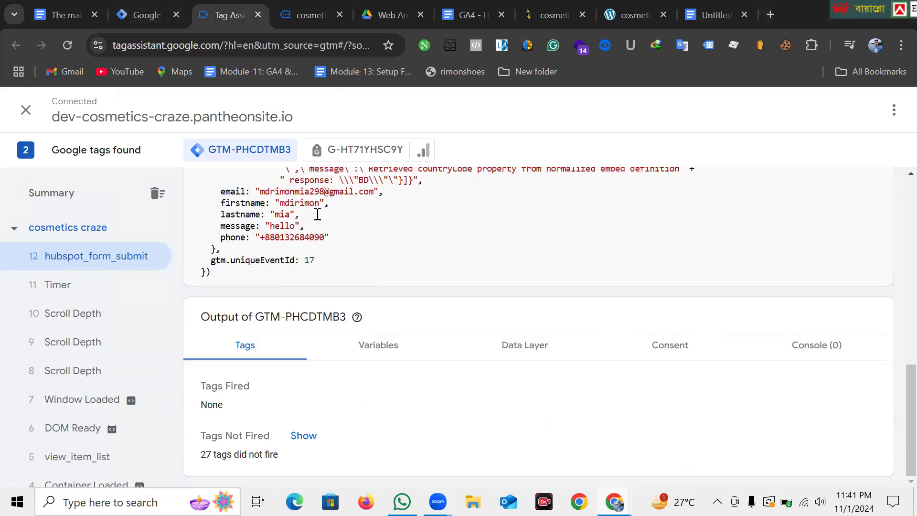
pyautogui.scroll(2, 241, 270)
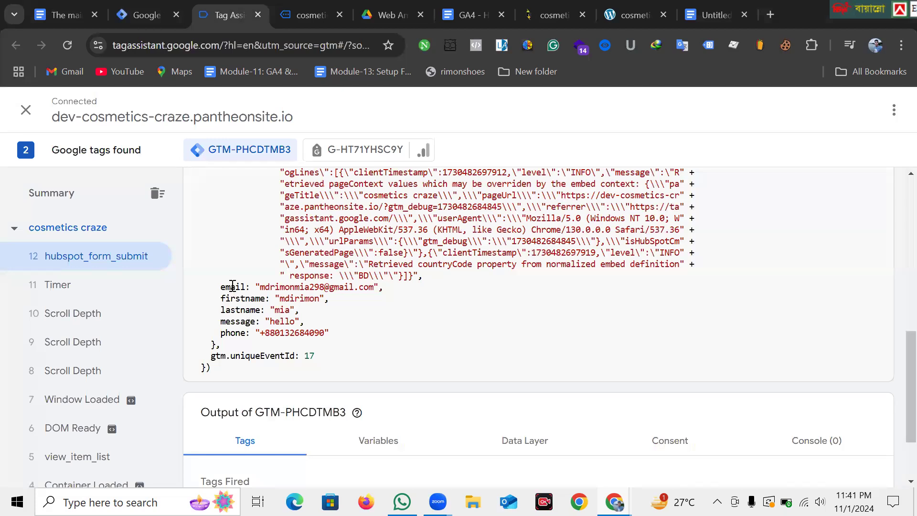
pyautogui.doubleClick(232, 285)
pyautogui.rightClick(232, 285)
pyautogui.click(276, 64)
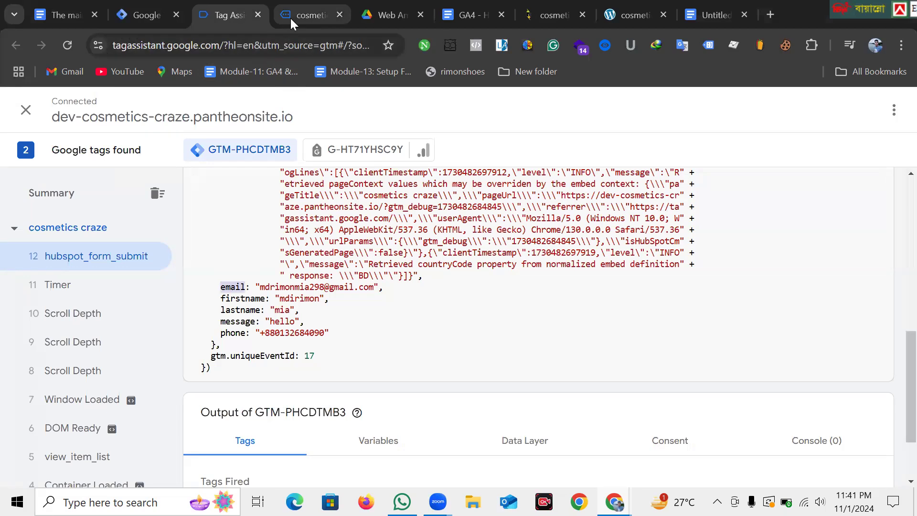
pyautogui.click(135, 12)
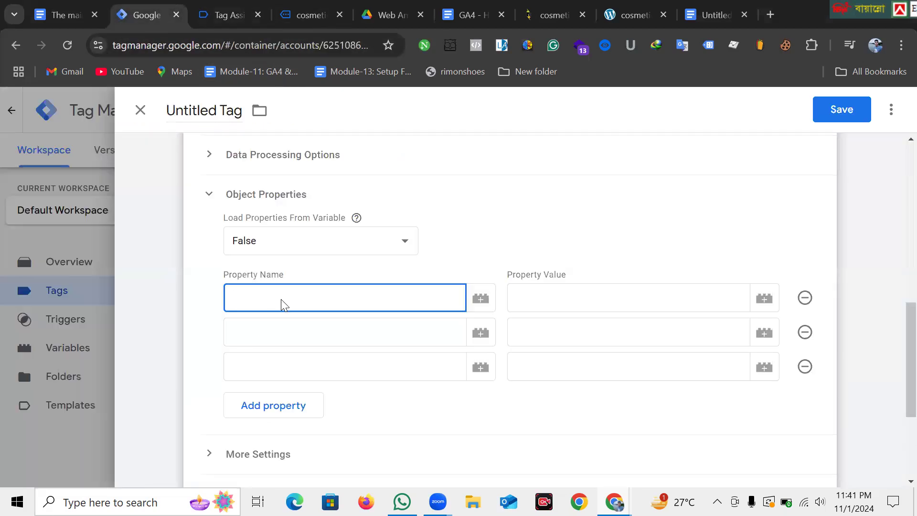
pyautogui.rightClick(280, 304)
pyautogui.click(331, 134)
pyautogui.click(577, 296)
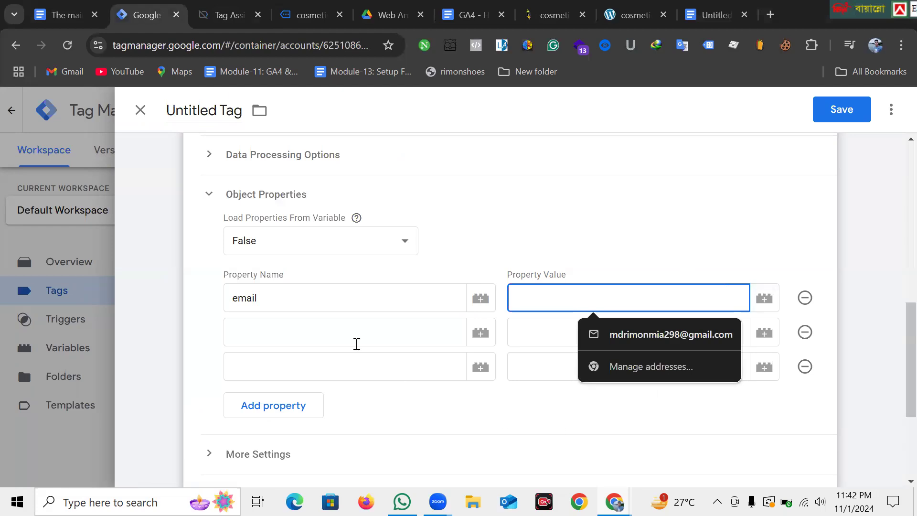
pyautogui.click(365, 301)
pyautogui.press('BackSpace')
pyautogui.press('BackSpace')
pyautogui.press('BackSpace')
pyautogui.press('BackSpace')
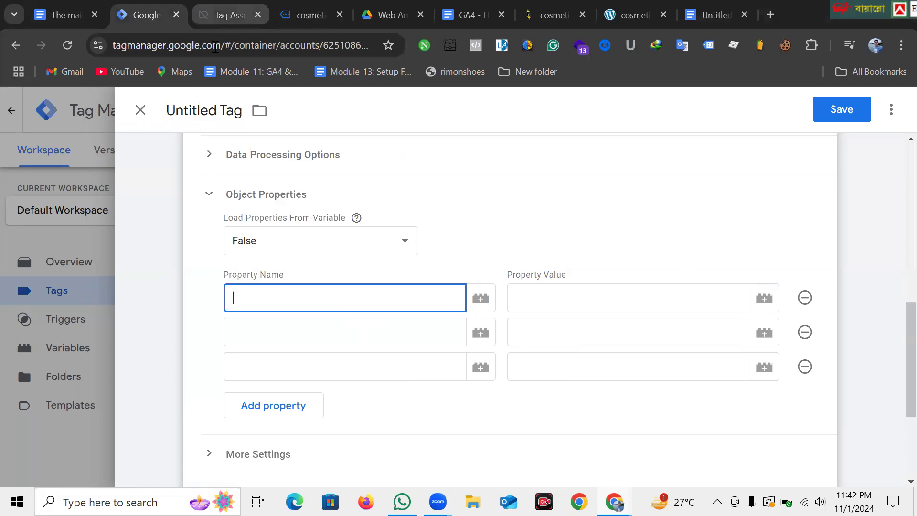
# Step: Copy the phone key from the hubspot_form_submit data in Tag Assistant and use it as the first property's name in Tag Manager
pyautogui.click(227, 14)
pyautogui.rightClick(240, 377)
pyautogui.click(320, 156)
pyautogui.click(140, 22)
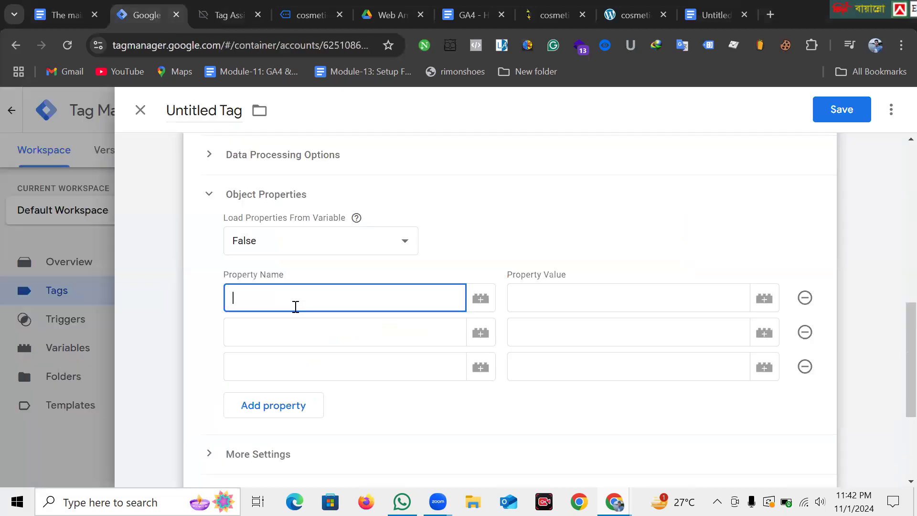
pyautogui.rightClick(301, 298)
pyautogui.click(349, 150)
# Step: Start a new variable for the phone property's value and choose Data Layer Variable as its type
pyautogui.click(583, 303)
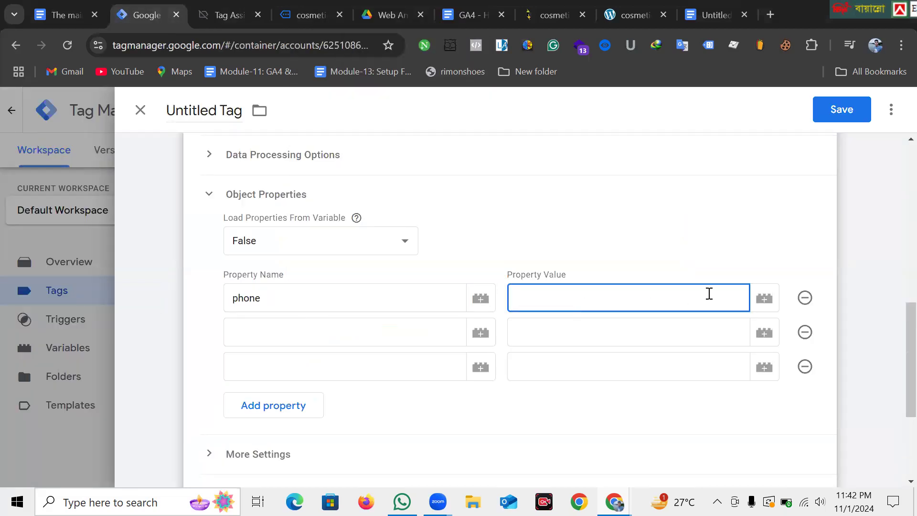
pyautogui.click(763, 298)
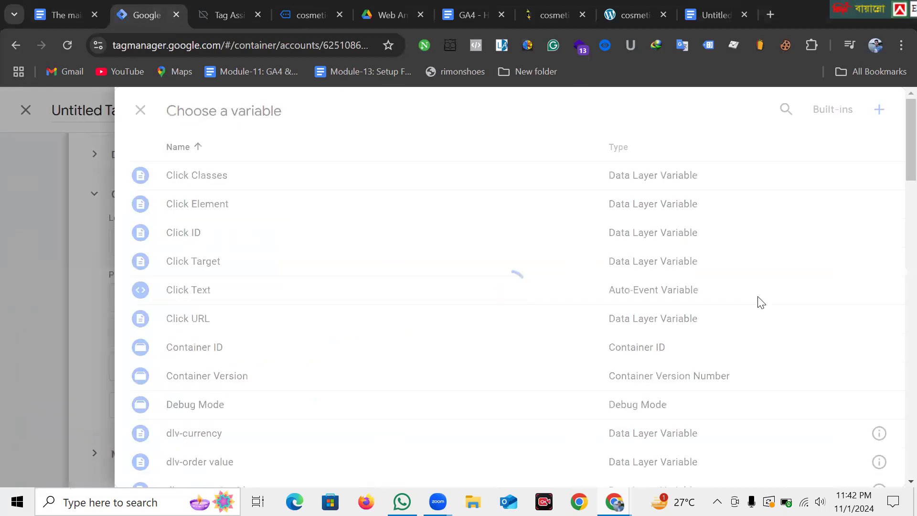
pyautogui.scroll(-2, 697, 252)
pyautogui.scroll(-6, 692, 256)
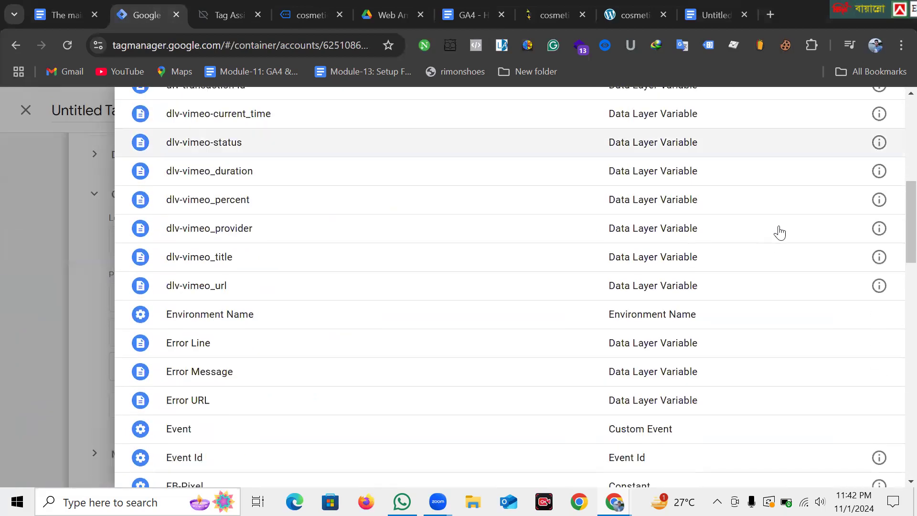
pyautogui.scroll(10, 777, 231)
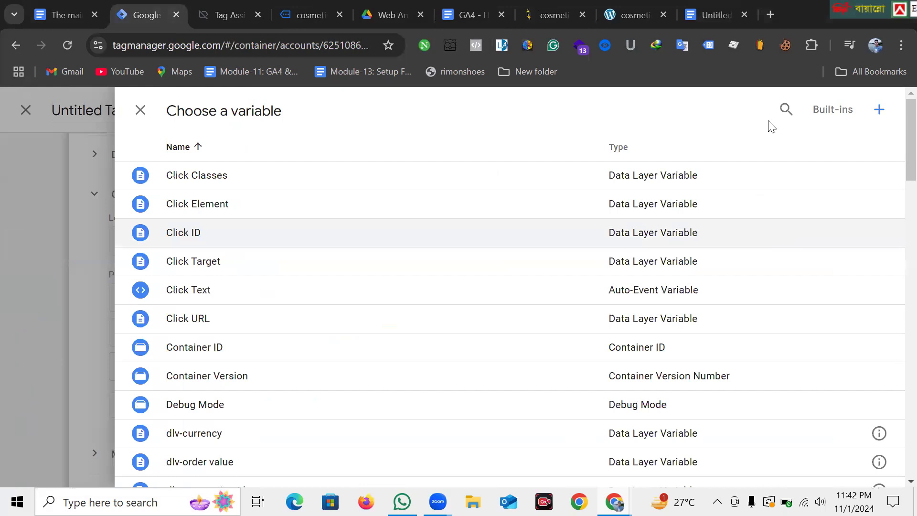
pyautogui.click(879, 110)
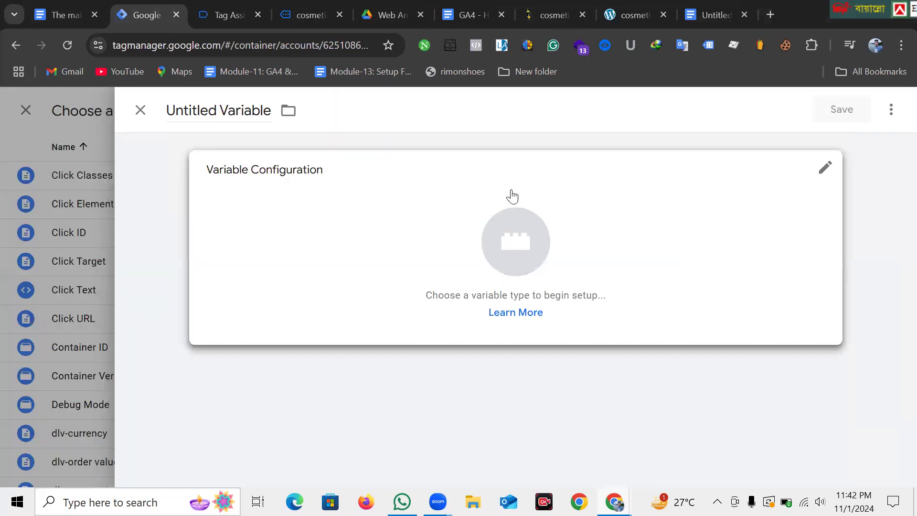
pyautogui.click(533, 334)
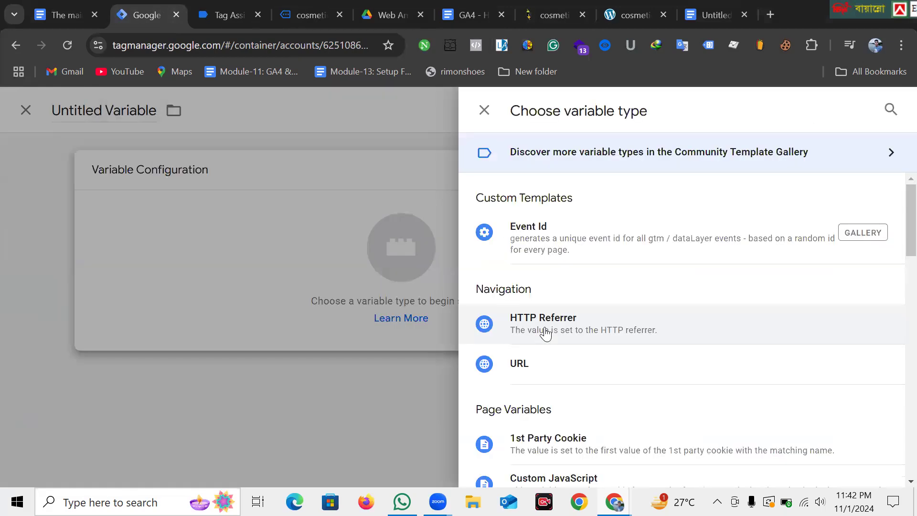
pyautogui.scroll(-2, 549, 343)
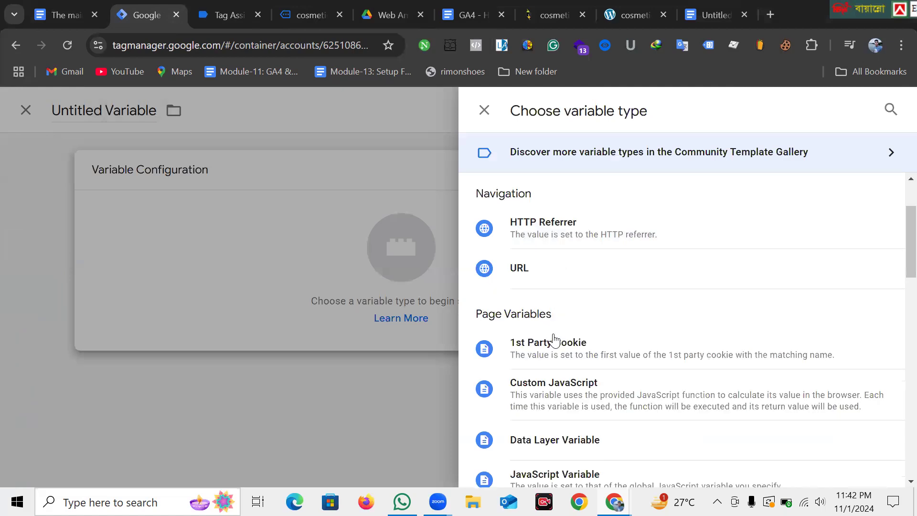
pyautogui.scroll(-2, 563, 353)
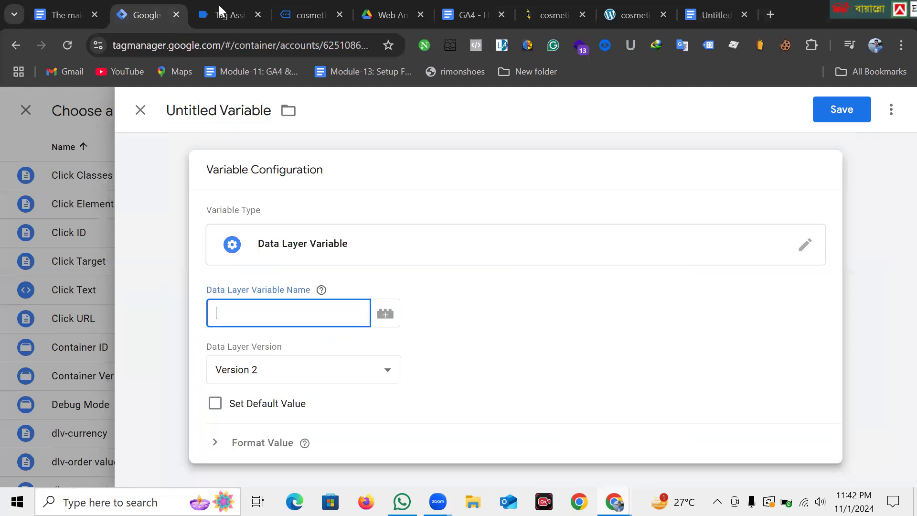
# Step: Copy the inputs key from the hubspot_form_submit data in Tag Assistant and enter it as the Data Layer Variable Name in Tag Manager
pyautogui.hotkey('ctrl', 'Tab')
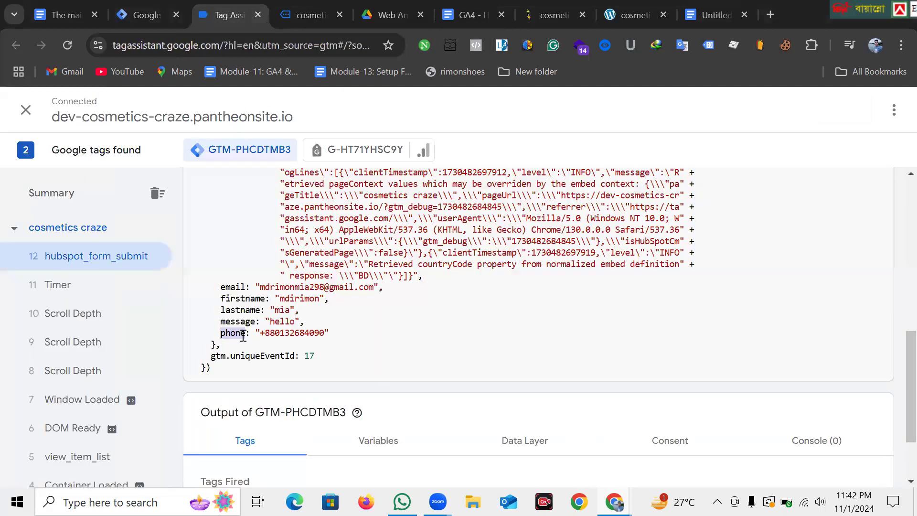
pyautogui.click(240, 333)
pyautogui.scroll(2, 242, 425)
pyautogui.scroll(2, 239, 430)
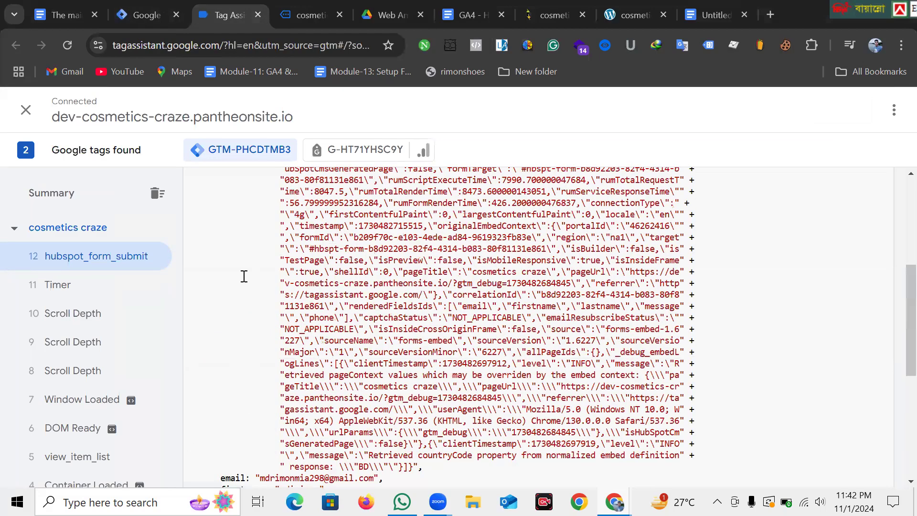
pyautogui.scroll(4, 244, 276)
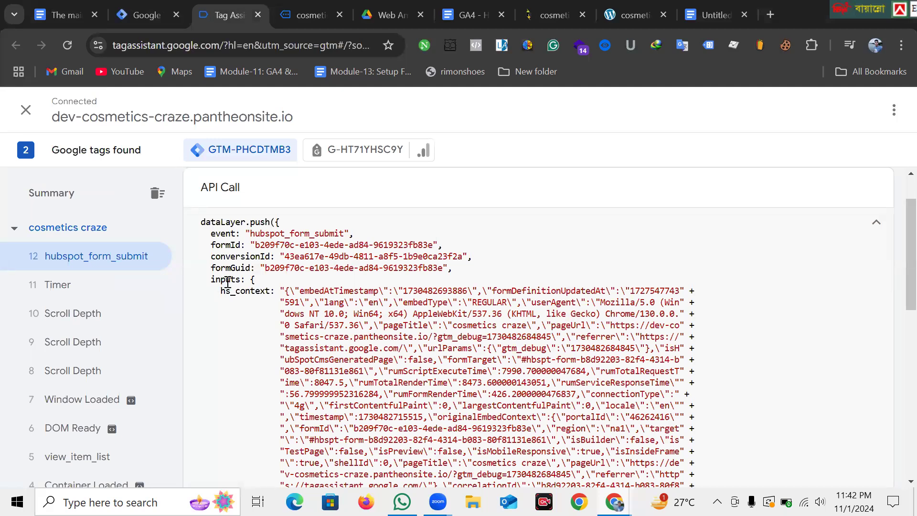
pyautogui.doubleClick(228, 279)
pyautogui.rightClick(228, 280)
pyautogui.click(273, 58)
pyautogui.click(141, 13)
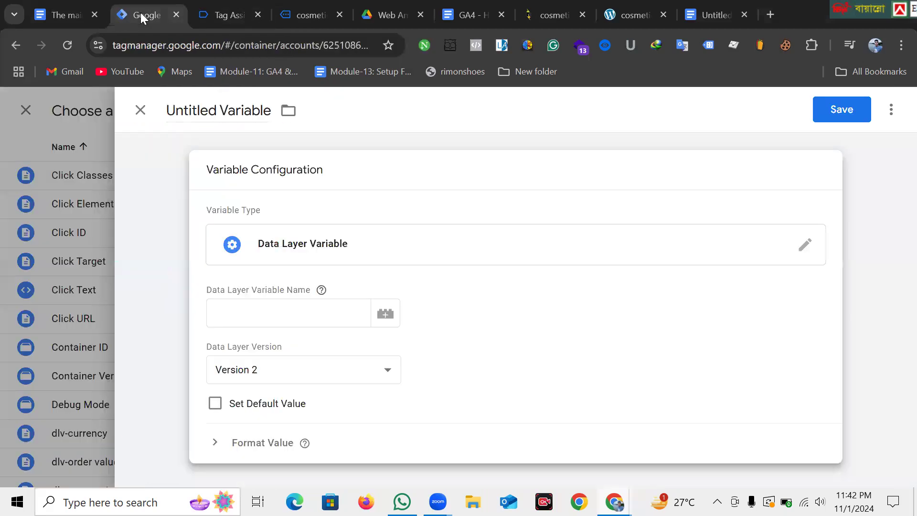
pyautogui.hotkey('ctrl', 'v')
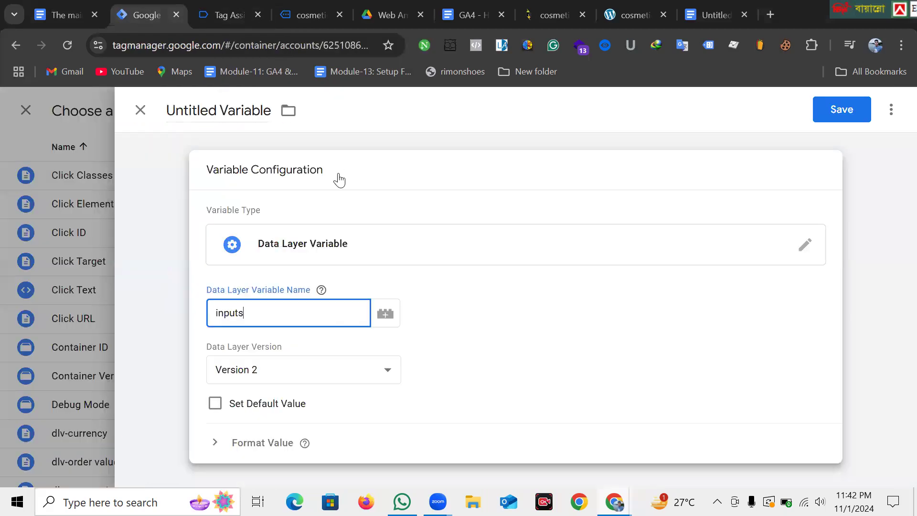
# Step: Extend the Data Layer Variable Name to inputs.phone, using the phone key copied from Tag Assistant
pyautogui.click(223, 14)
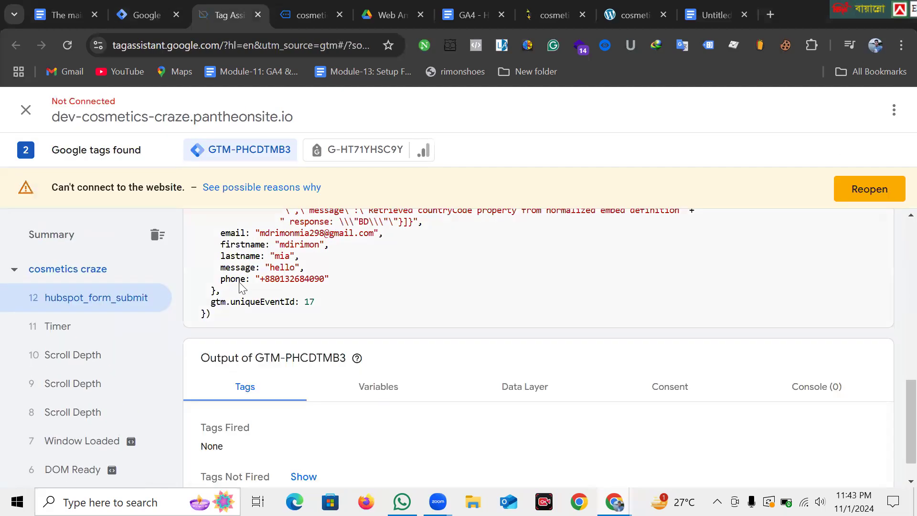
pyautogui.doubleClick(233, 279)
pyautogui.rightClick(234, 279)
pyautogui.click(293, 65)
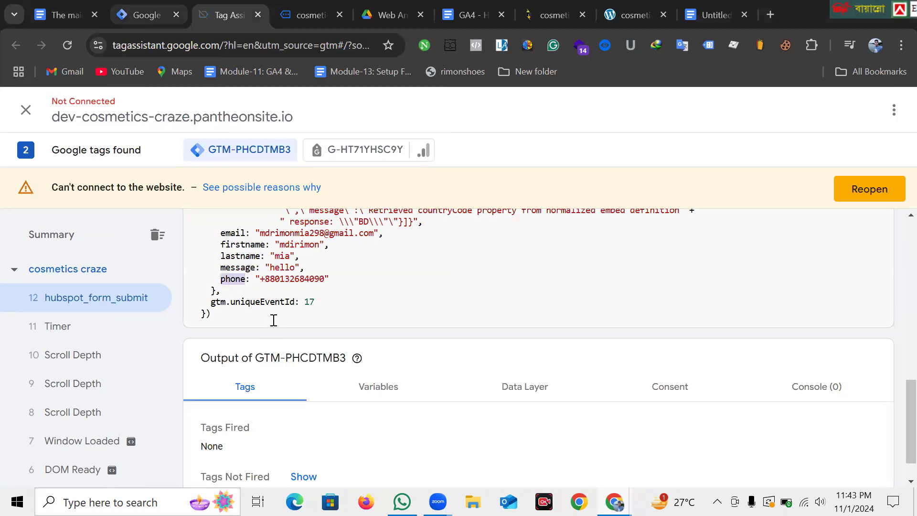
pyautogui.hotkey('ctrl', 'shift', 'Tab')
pyautogui.rightClick(273, 320)
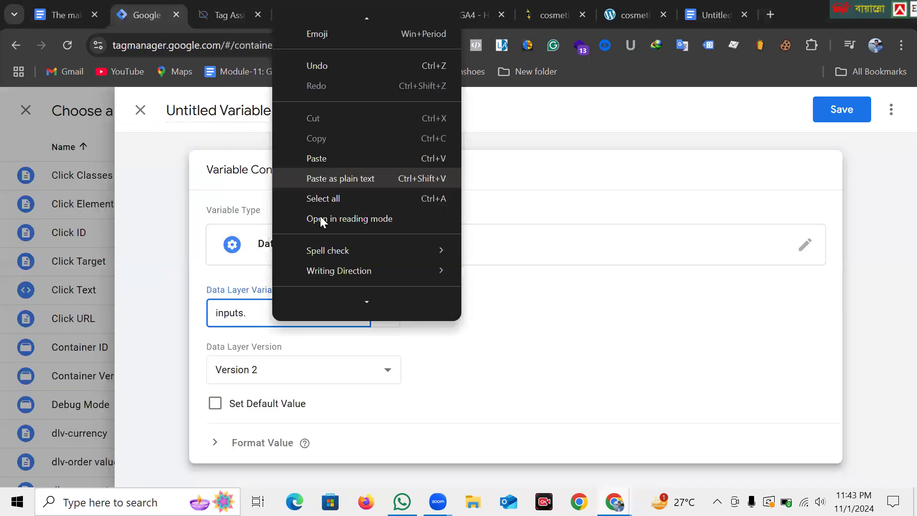
pyautogui.click(322, 178)
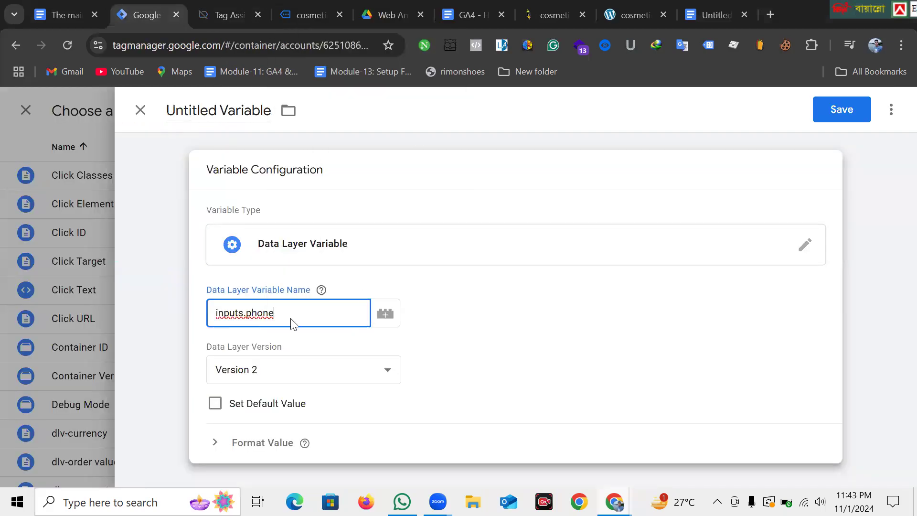
# Step: Name the variable "phone number" and save it as the phone property's value
pyautogui.doubleClick(212, 118)
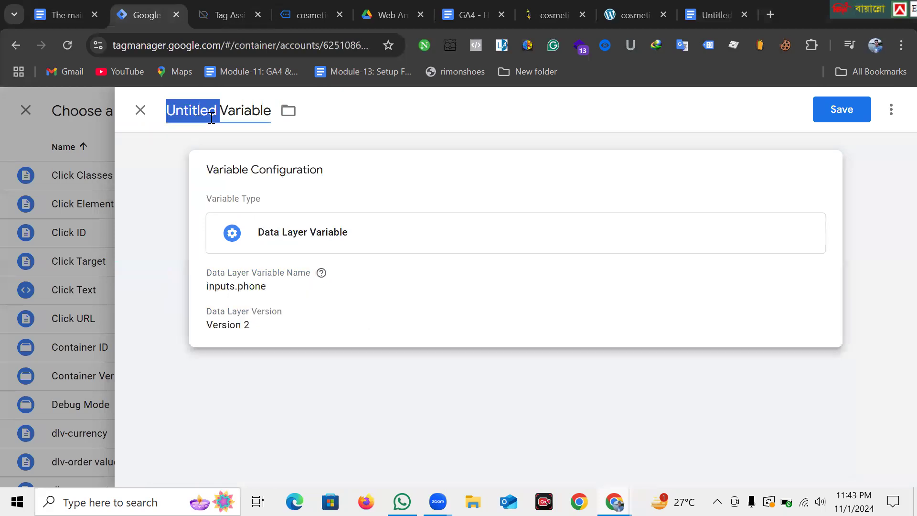
pyautogui.tripleClick(212, 118)
pyautogui.write('p')
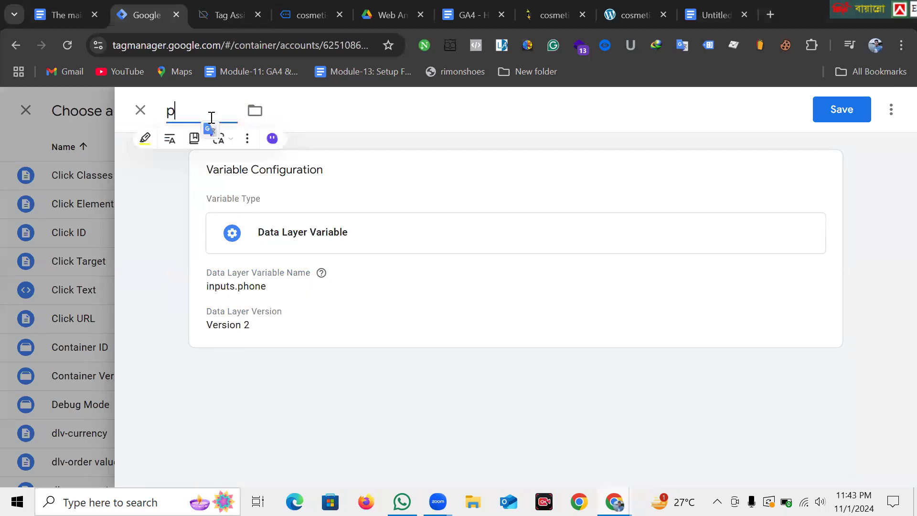
pyautogui.write('ho')
pyautogui.write('ne')
pyautogui.write('-num')
pyautogui.write('ber')
pyautogui.click(591, 118)
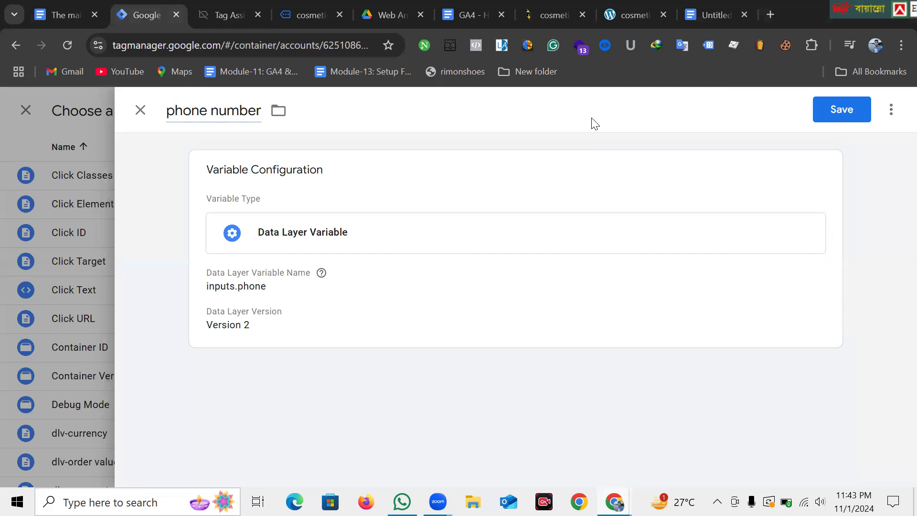
pyautogui.click(830, 110)
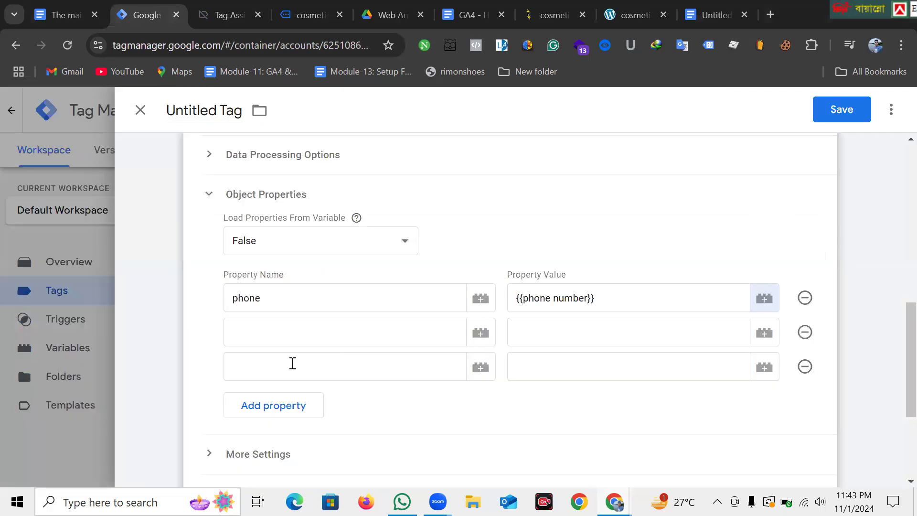
# Step: Copy the email key from the hubspot_form_submit data in Tag Assistant and use it as the second property's name in Tag Manager
pyautogui.click(227, 12)
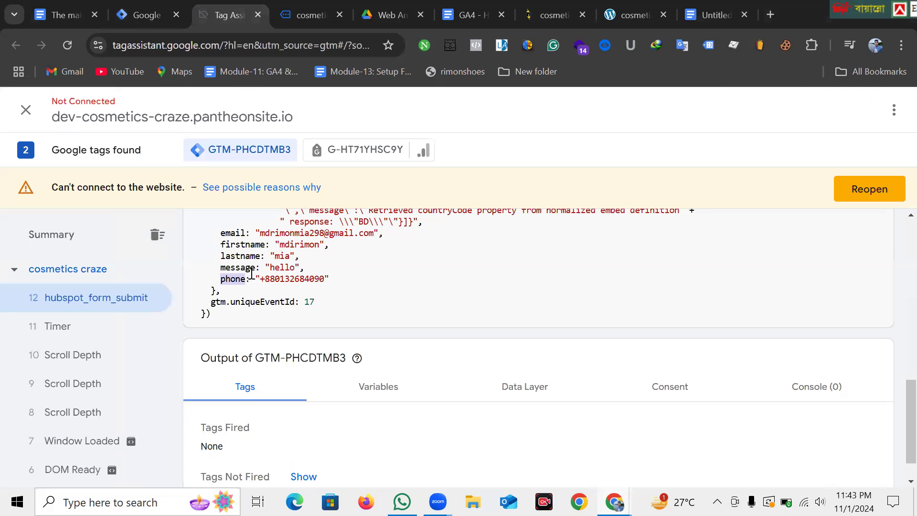
pyautogui.scroll(2, 245, 315)
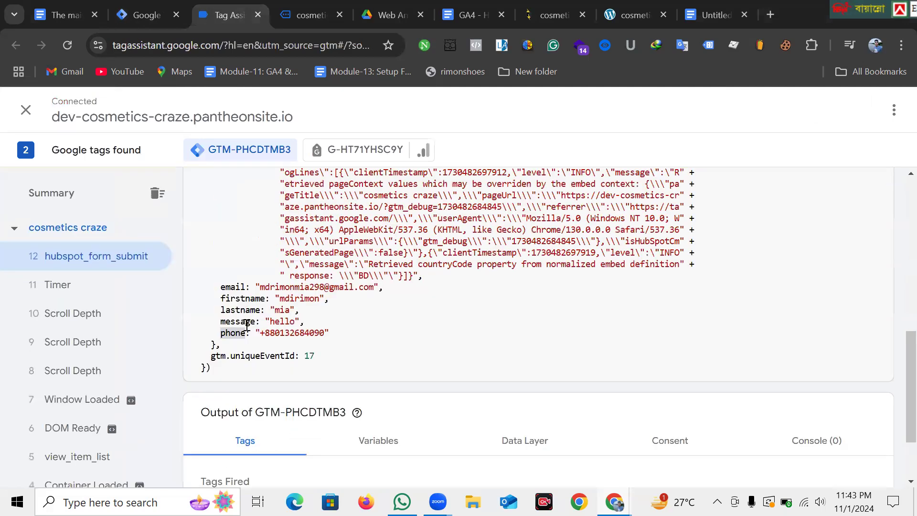
pyautogui.click(233, 289)
pyautogui.doubleClick(233, 289)
pyautogui.rightClick(233, 290)
pyautogui.click(287, 71)
pyautogui.click(147, 8)
pyautogui.click(290, 331)
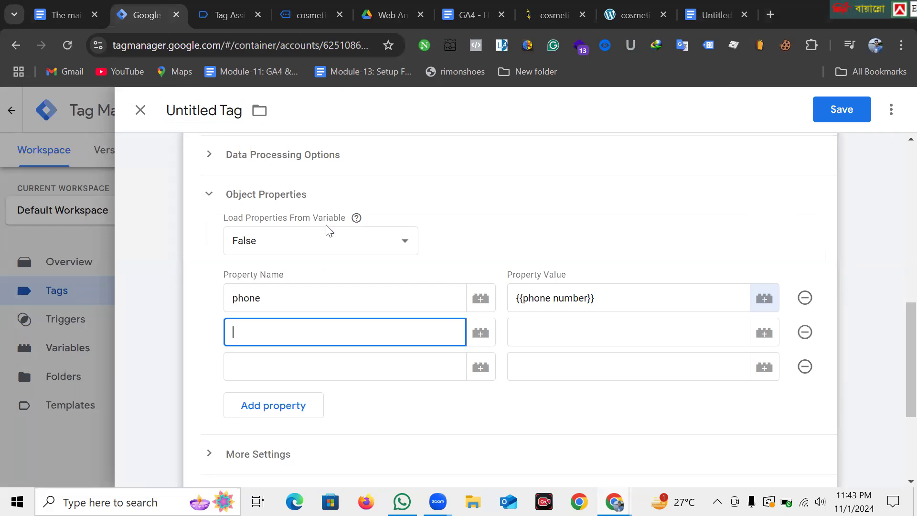
pyautogui.hotkey('ctrl', 'v')
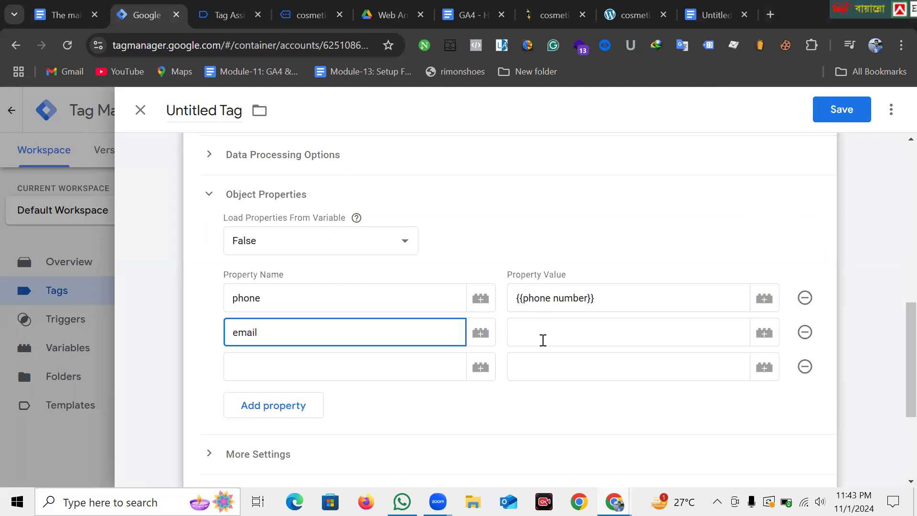
pyautogui.click(658, 340)
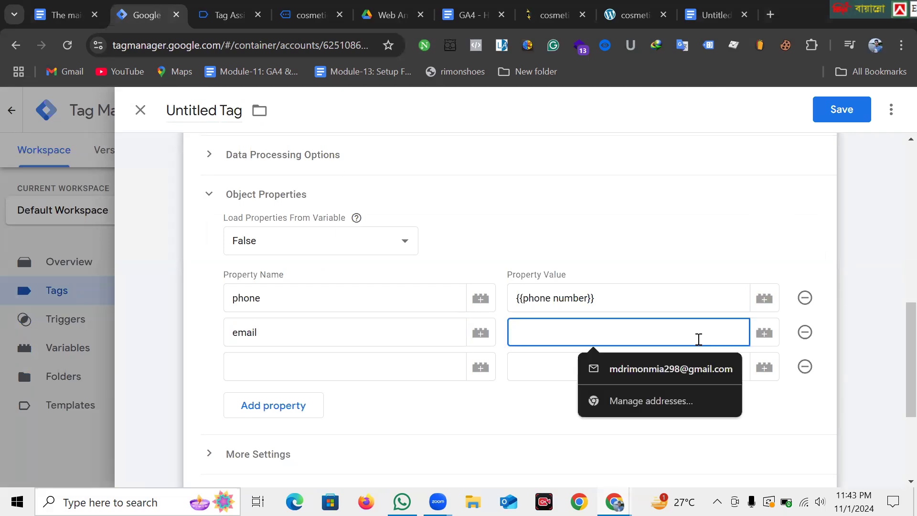
# Step: Set the email property's value to the {{form email}} variable
pyautogui.write('{{')
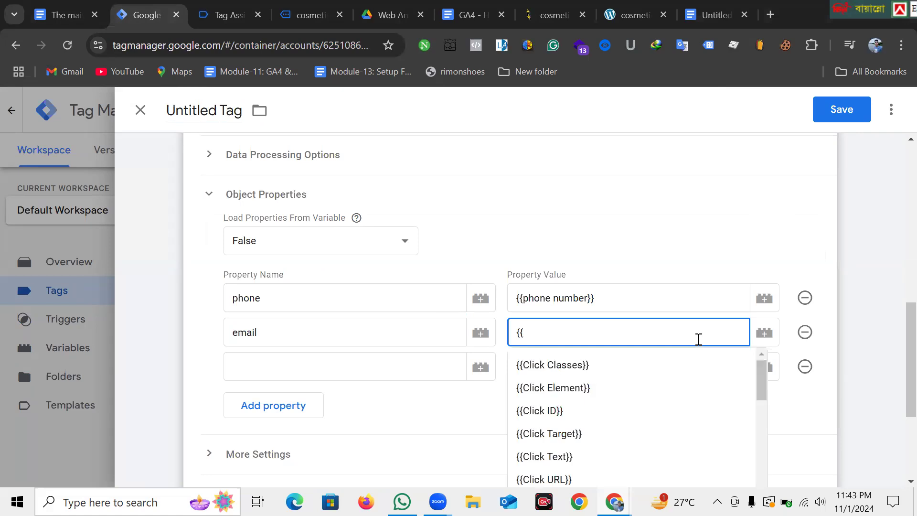
pyautogui.write('em')
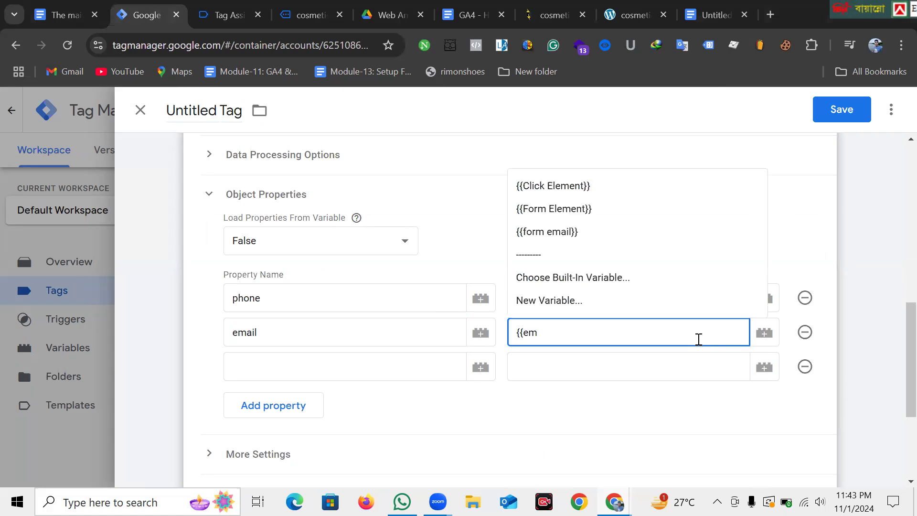
pyautogui.click(621, 229)
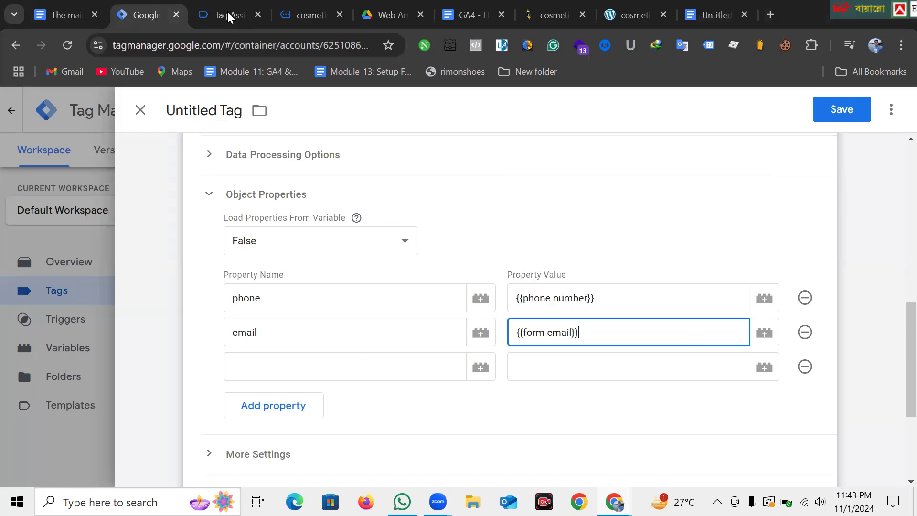
# Step: Fill the third property with the firstname key copied from Tag Assistant and the {{first name}} variable as its value
pyautogui.click(290, 366)
pyautogui.hotkey('ctrl', 'Tab')
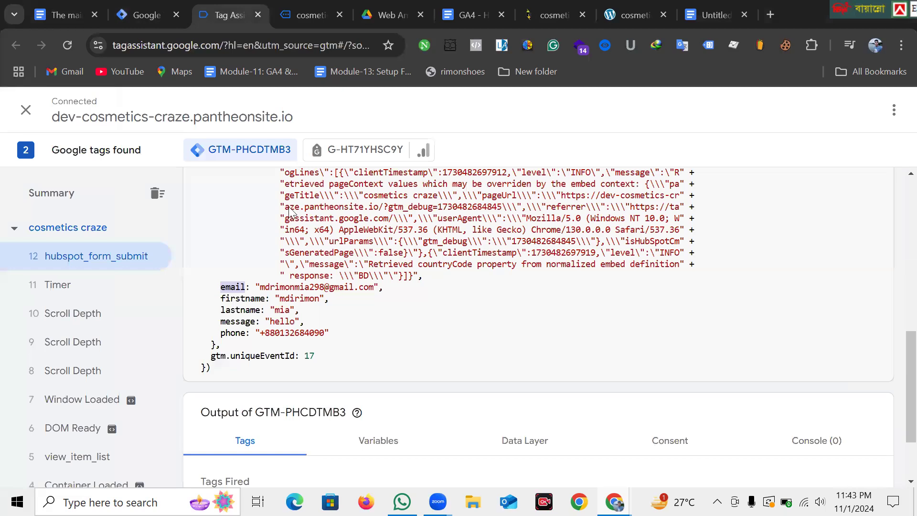
pyautogui.rightClick(234, 301)
pyautogui.click(296, 80)
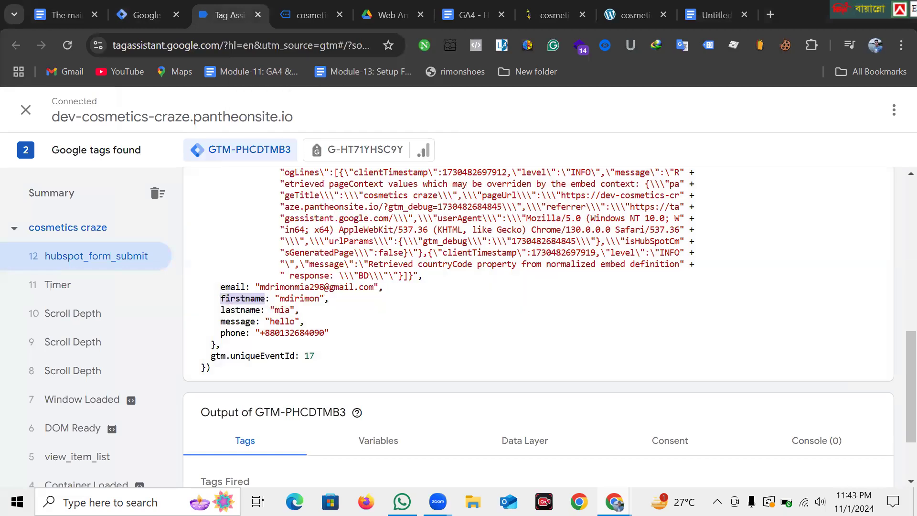
pyautogui.hotkey('ctrl', 'shift', 'Tab')
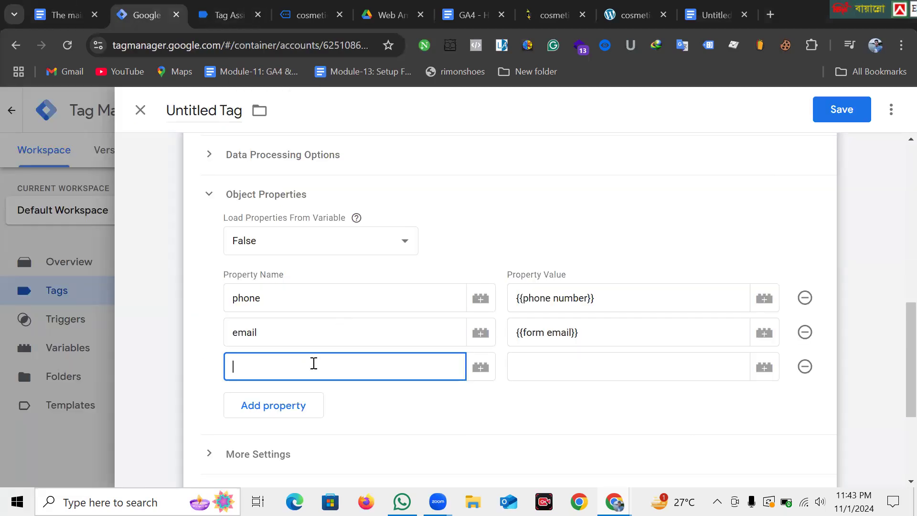
pyautogui.rightClick(314, 364)
pyautogui.click(364, 196)
pyautogui.click(549, 360)
pyautogui.write('{{firs')
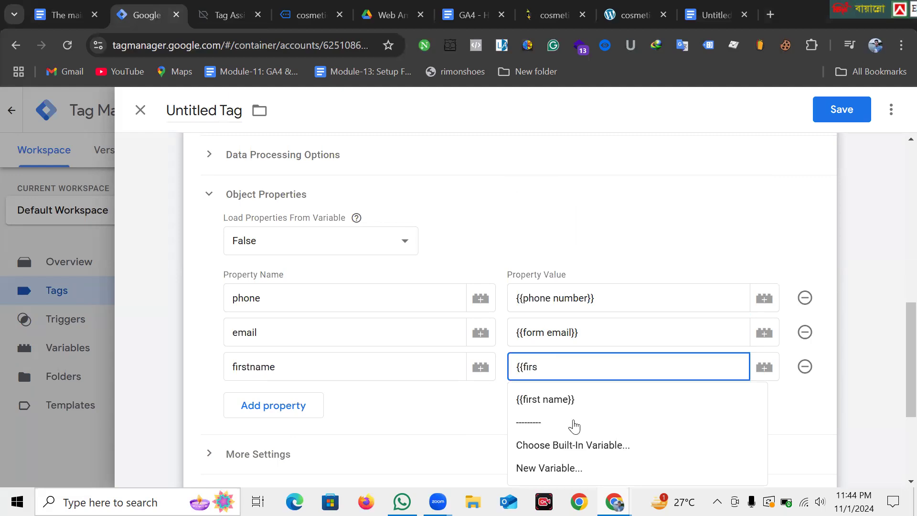
# Step: Add a fourth property named with the lastname key copied from Tag Assistant and give it the {{last name}} variable
pyautogui.click(268, 405)
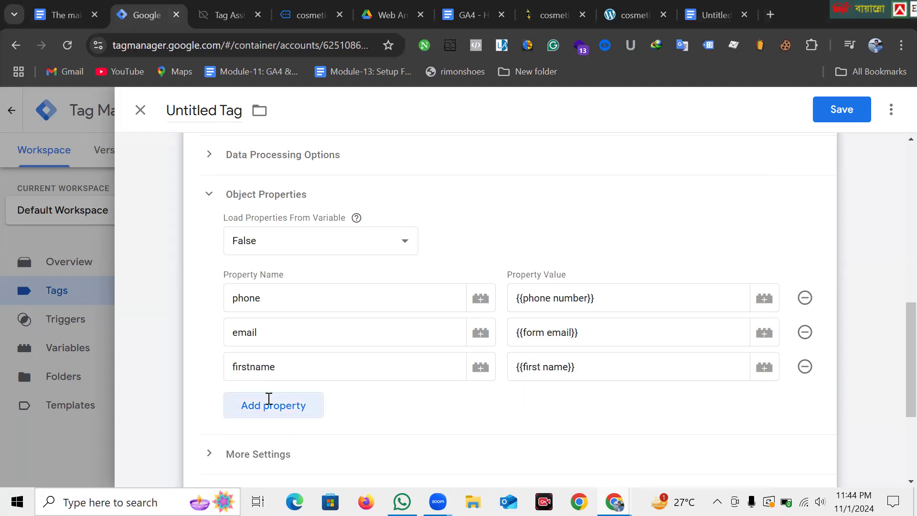
pyautogui.hotkey('ctrl', 'Tab')
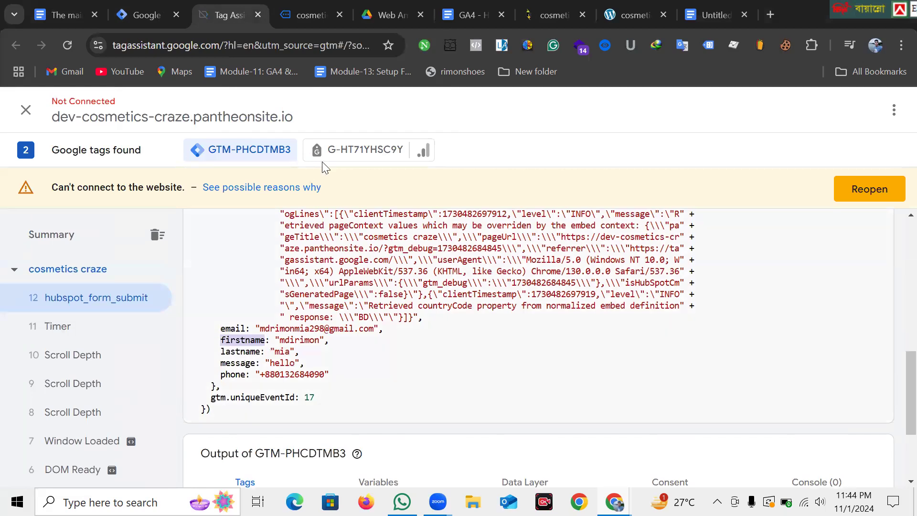
pyautogui.rightClick(242, 356)
pyautogui.press('Escape')
pyautogui.hotkey('ctrl', 'shift', 'Tab')
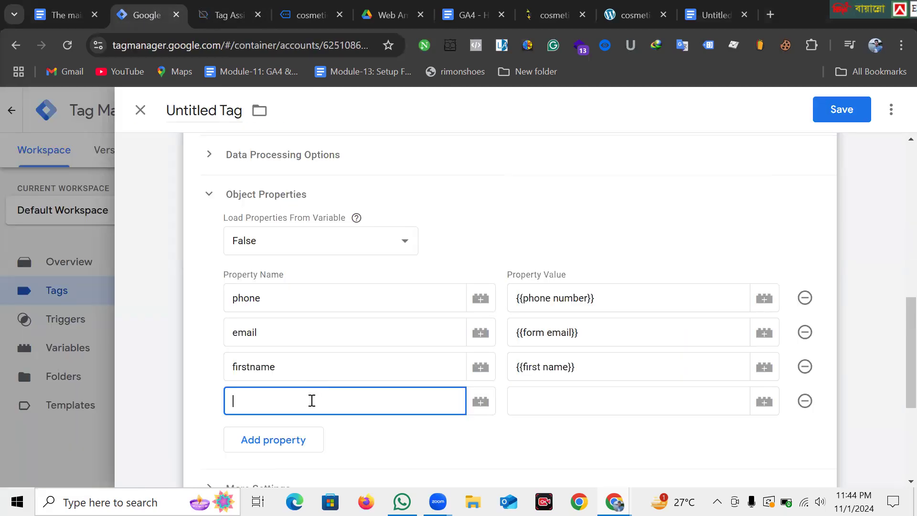
pyautogui.hotkey('ctrl', 'v')
pyautogui.scroll(-2, 543, 304)
pyautogui.click(543, 304)
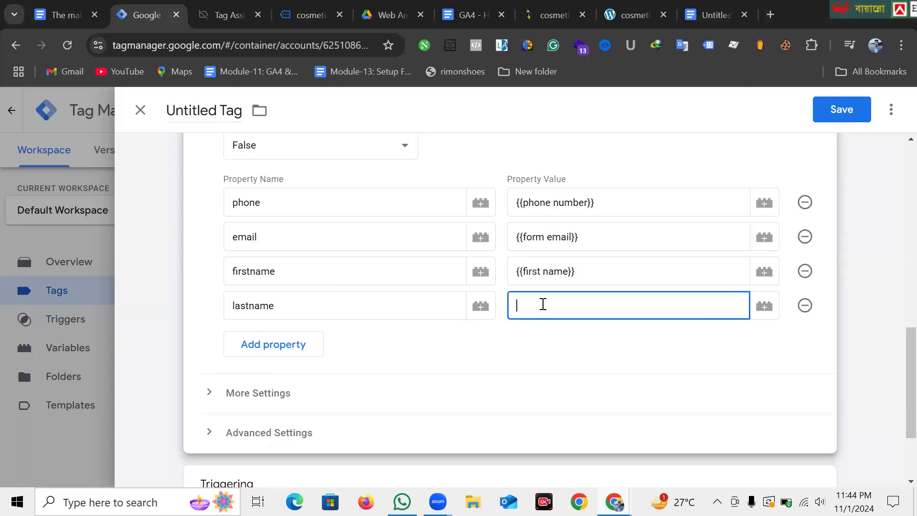
pyautogui.write('{{la')
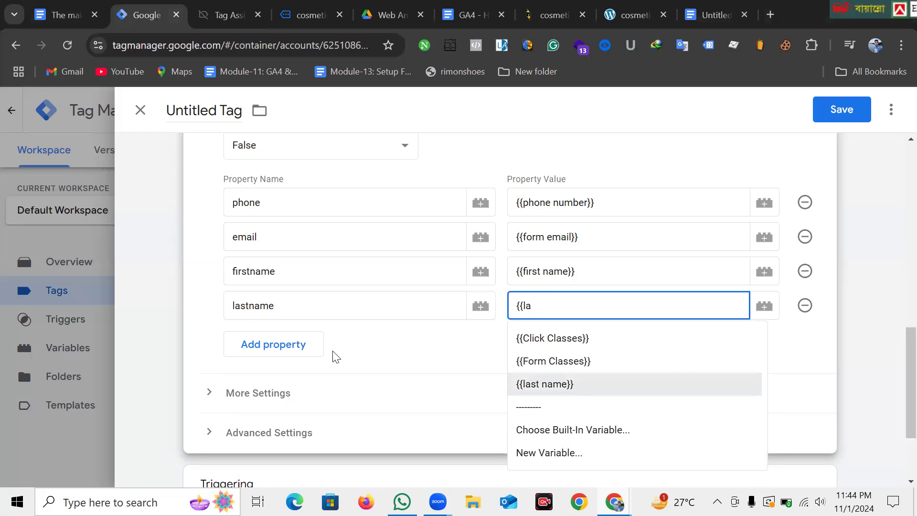
# Step: Add a fifth object property and name it message, using the key copied from the hubspot_form_submit data in Tag Assistant
pyautogui.click(310, 353)
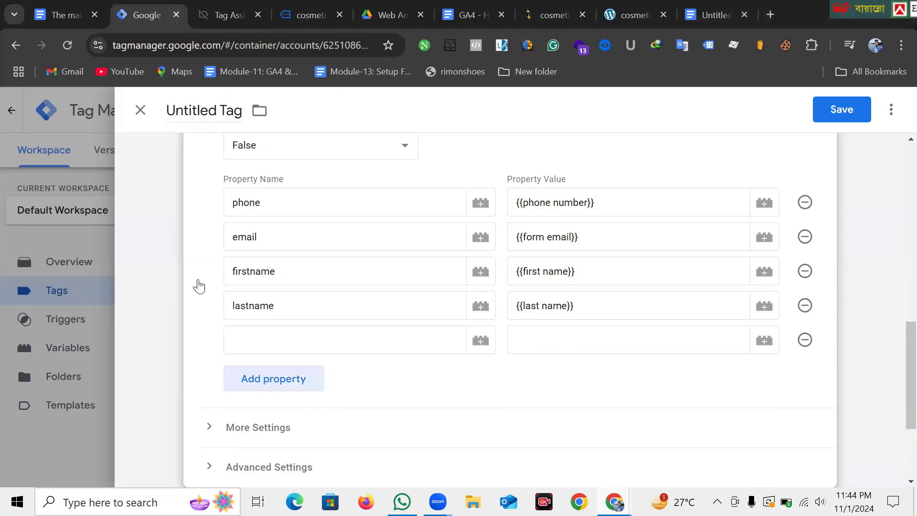
pyautogui.hotkey('ctrl', 'Tab')
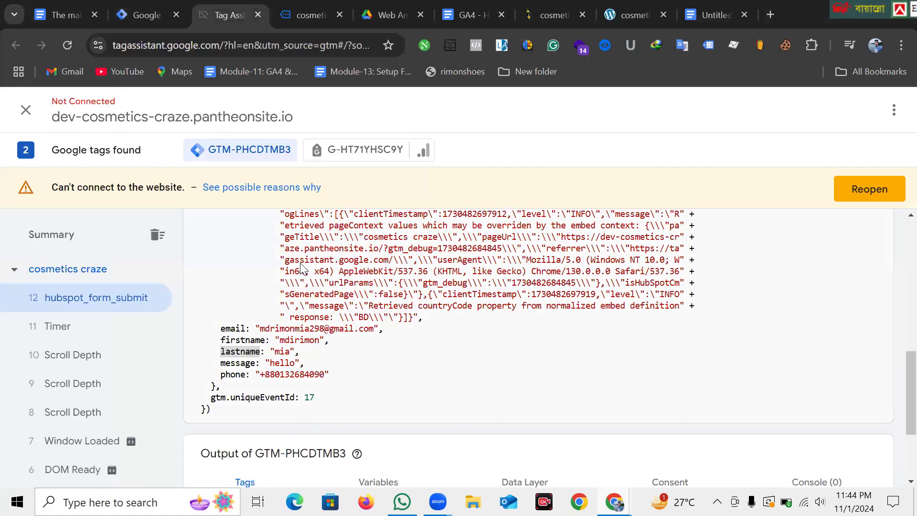
pyautogui.doubleClick(234, 363)
pyautogui.rightClick(234, 366)
pyautogui.press('Escape')
pyautogui.hotkey('ctrl', 'shift', 'Tab')
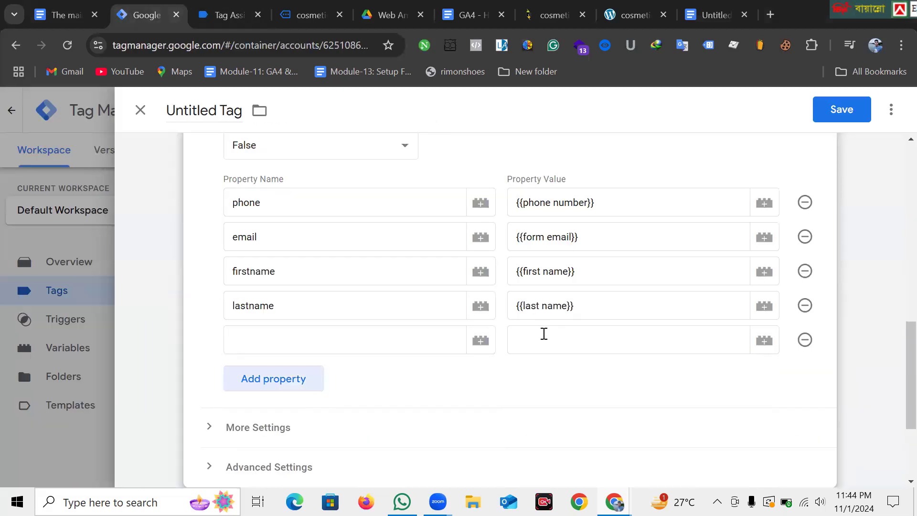
pyautogui.click(401, 337)
pyautogui.hotkey('ctrl', 'v')
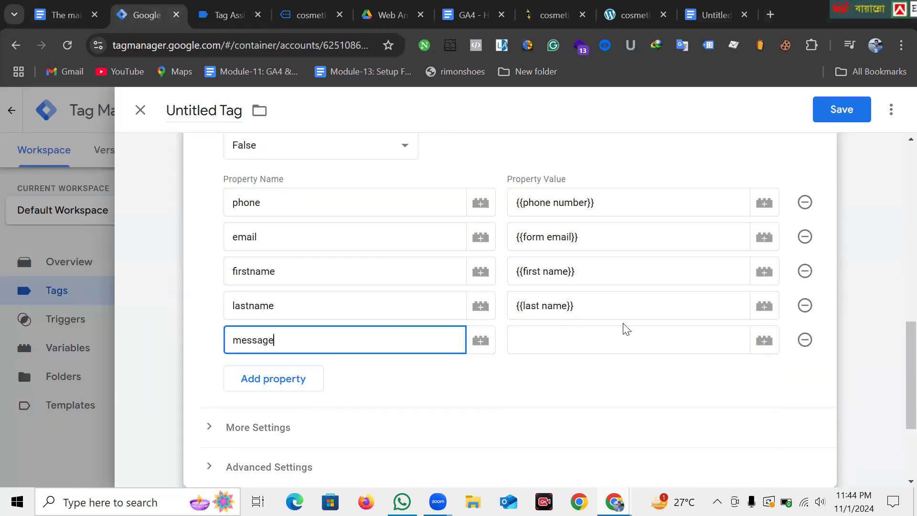
pyautogui.click(627, 337)
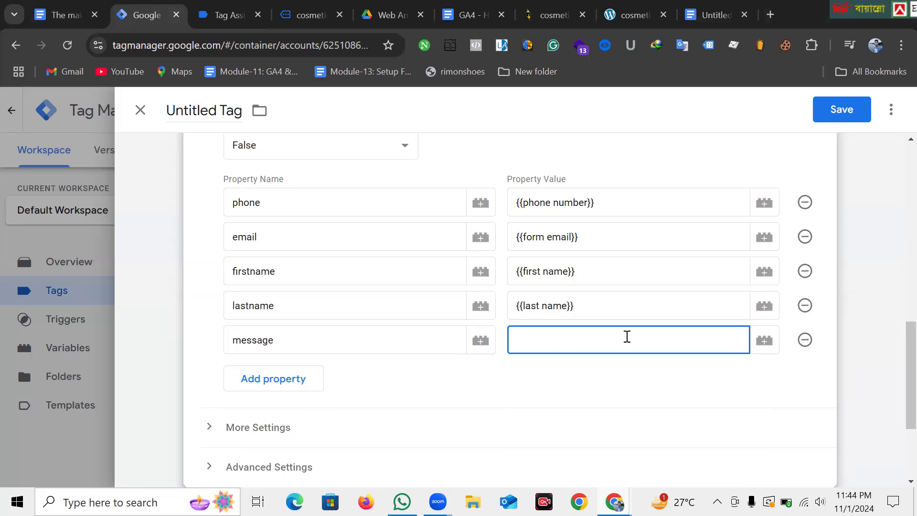
pyautogui.write('{{ma')
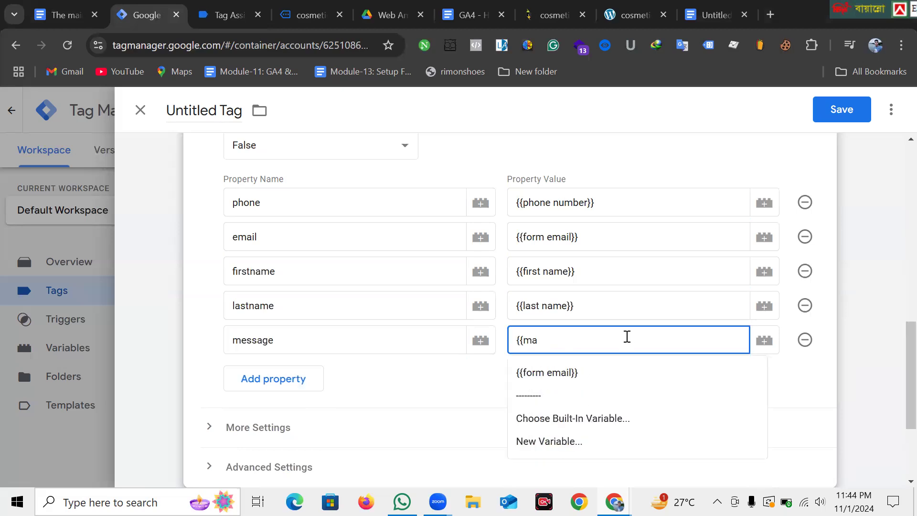
pyautogui.write('ss')
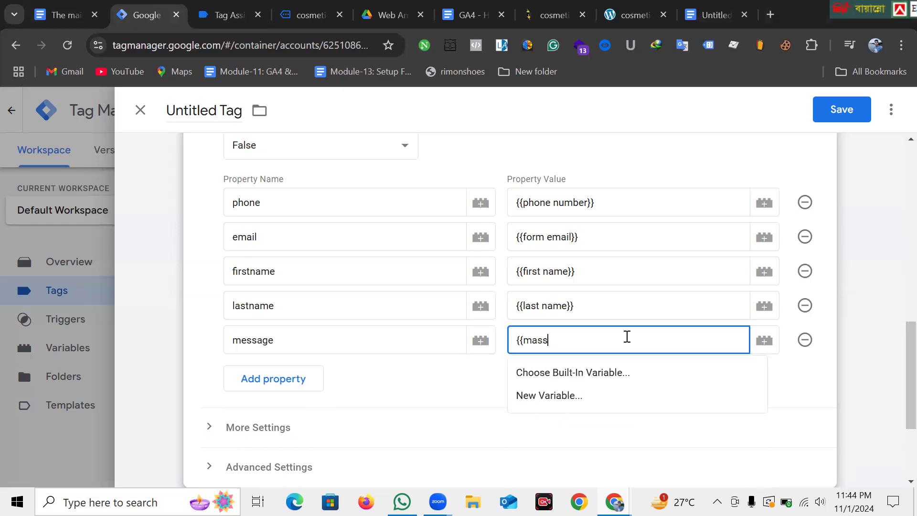
pyautogui.press('BackSpace')
pyautogui.press('BackSpace')
pyautogui.press('BackSpace')
pyautogui.press('BackSpace')
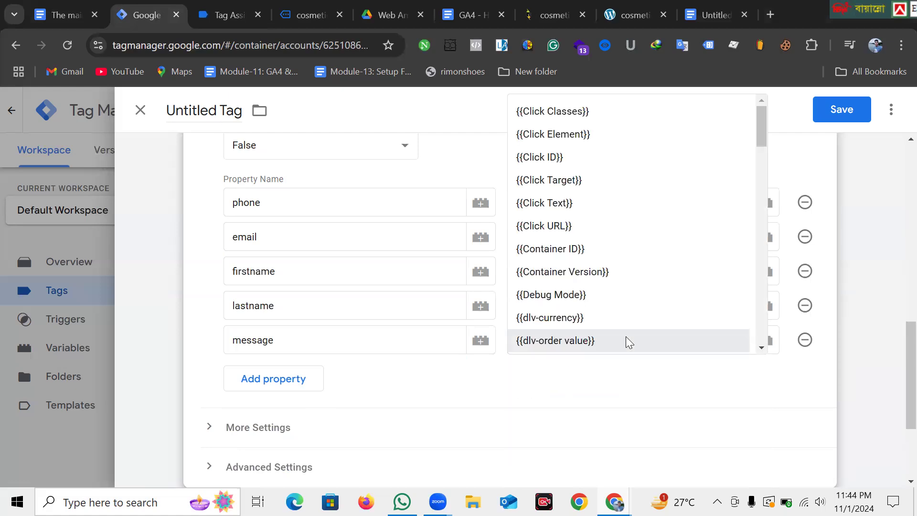
pyautogui.press('BackSpace')
pyautogui.press('BackSpace')
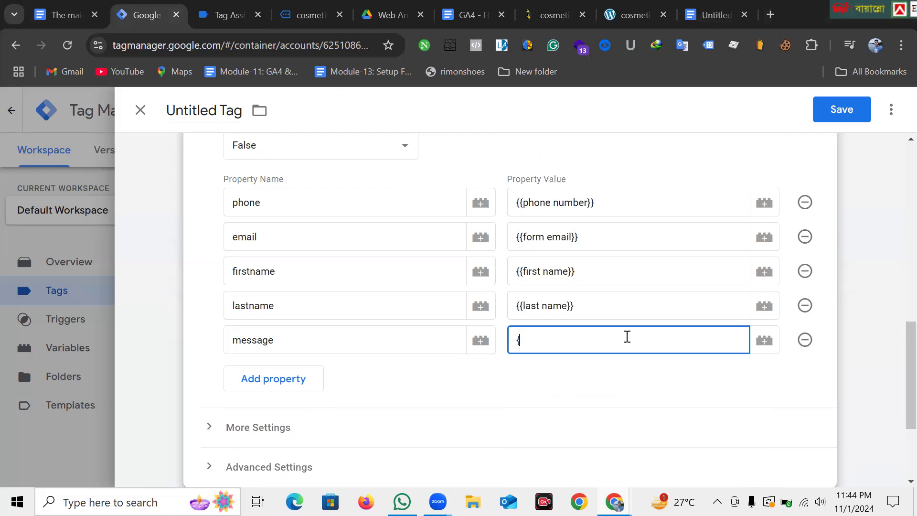
# Step: Set the message property's value to the {{form text}} variable
pyautogui.write('{{')
pyautogui.scroll(-2, 627, 341)
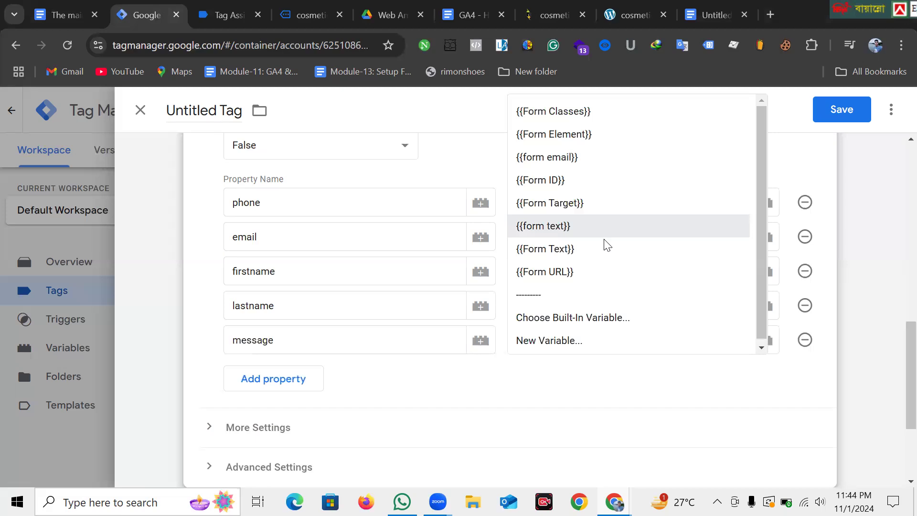
pyautogui.click(598, 228)
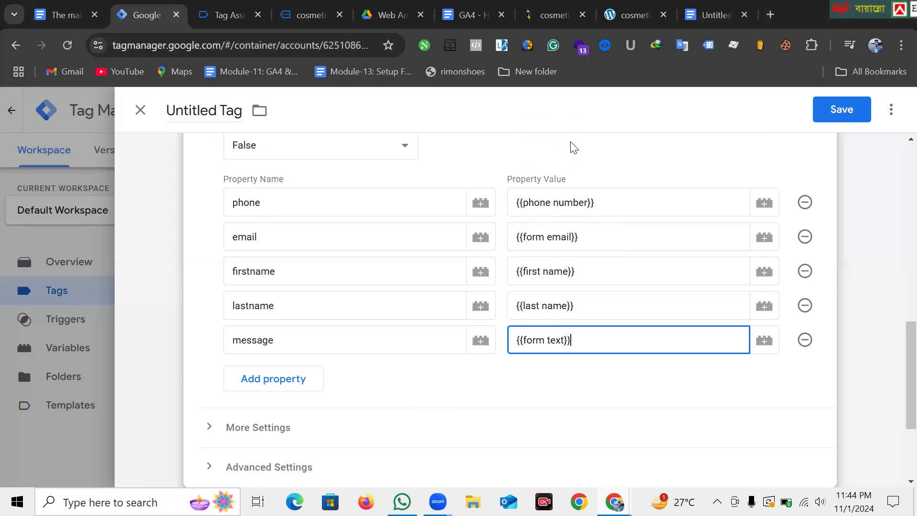
# Step: Name the Facebook Pixel tag "HubSpot form-Tag" and save it
pyautogui.scroll(-3, 401, 338)
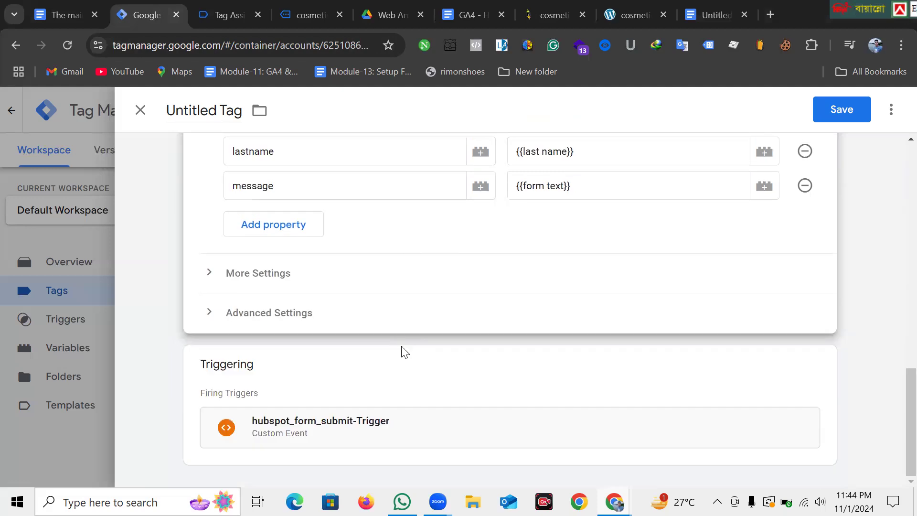
pyautogui.scroll(8, 289, 247)
pyautogui.scroll(6, 296, 246)
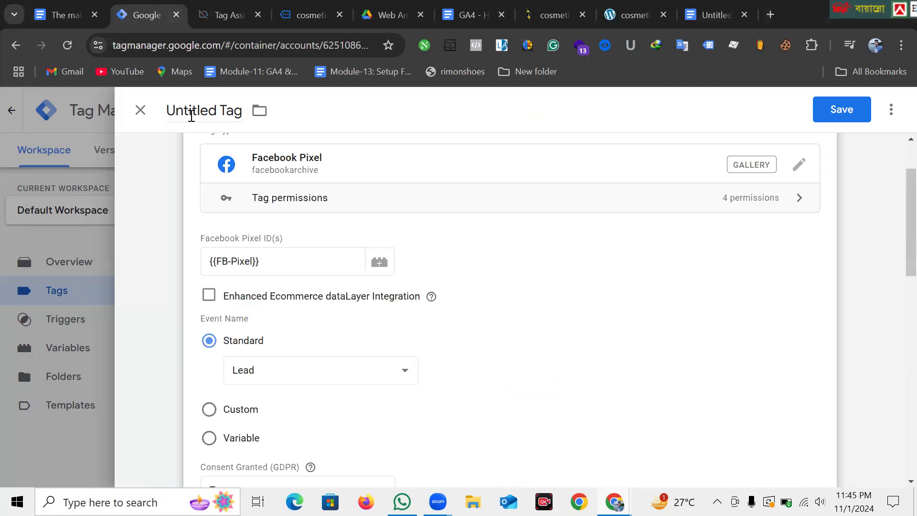
pyautogui.doubleClick(191, 115)
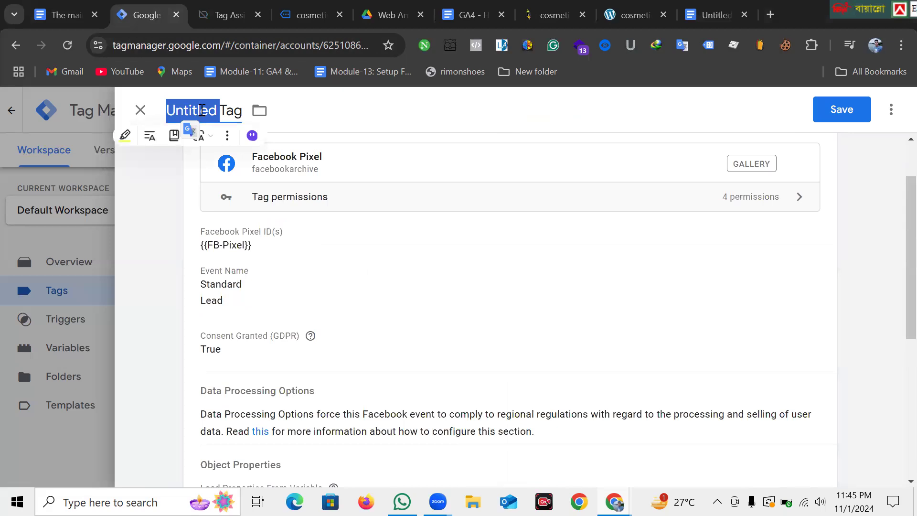
pyautogui.write('hubspo')
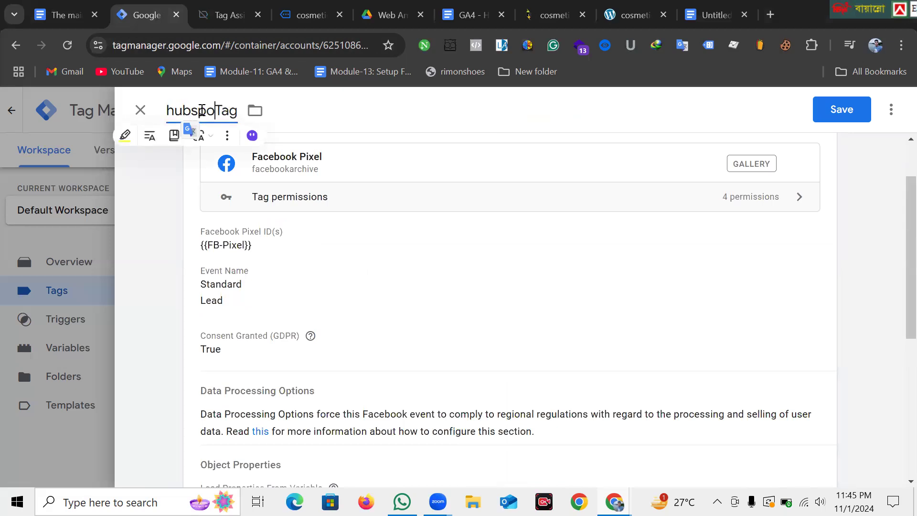
pyautogui.write('t')
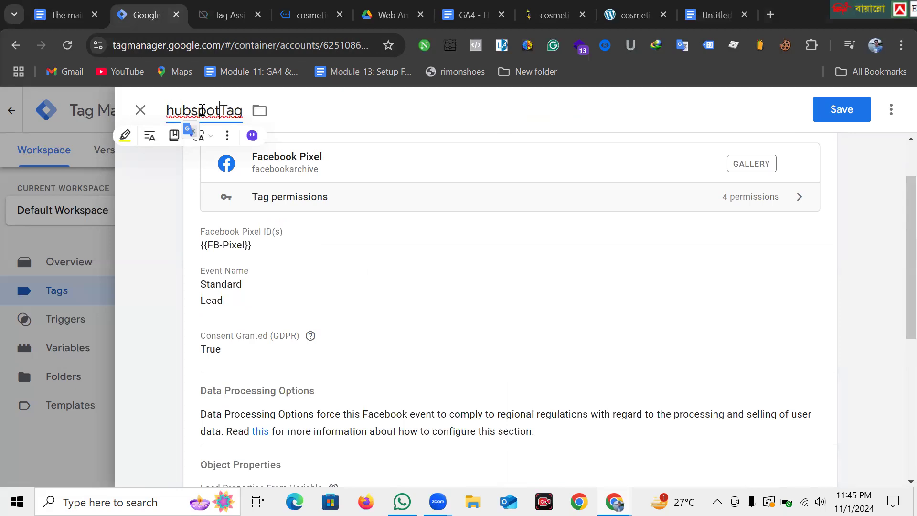
pyautogui.write(' form')
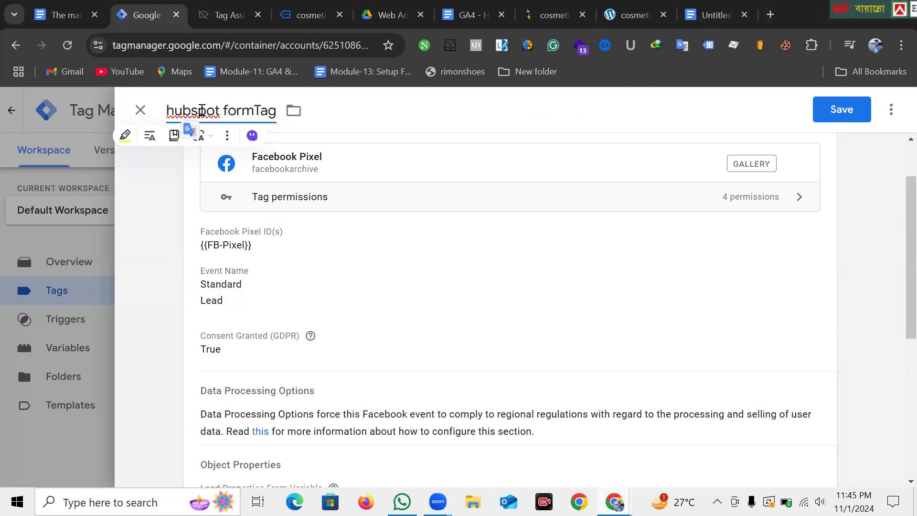
pyautogui.write('-')
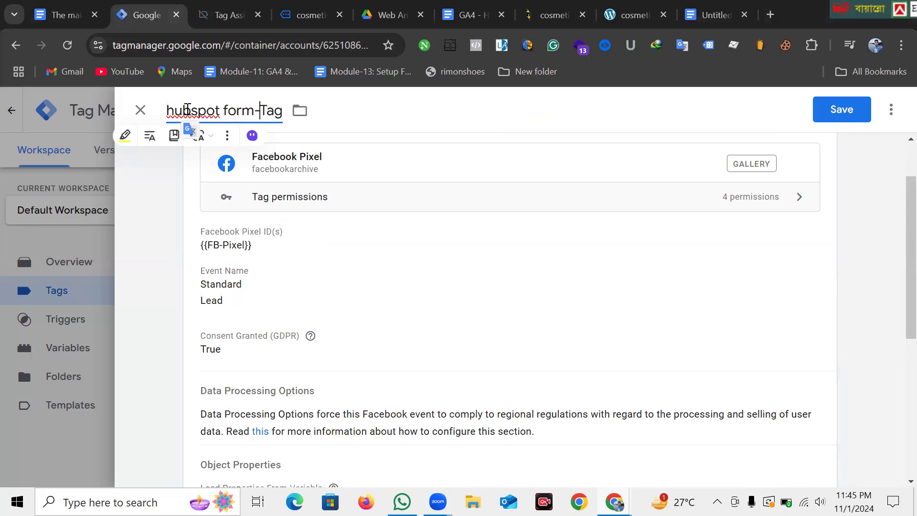
pyautogui.doubleClick(187, 109)
pyautogui.rightClick(187, 110)
pyautogui.click(216, 128)
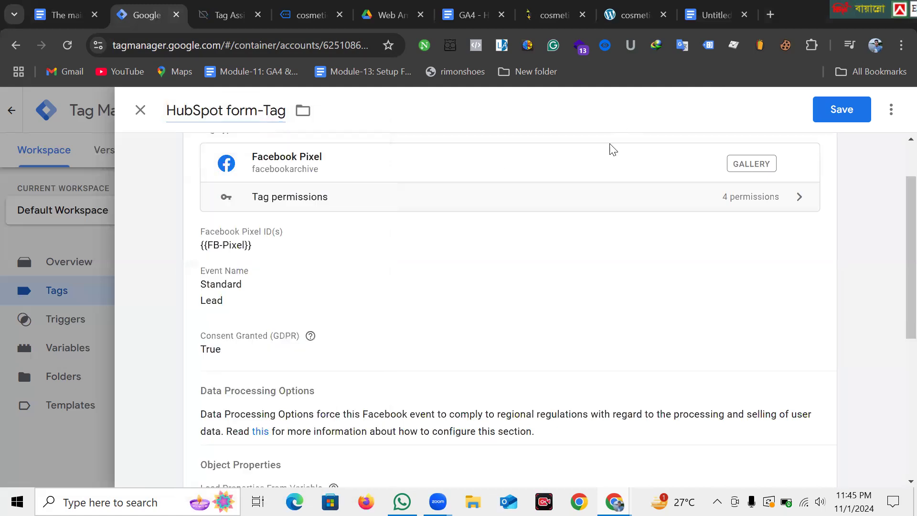
pyautogui.scroll(-6, 583, 306)
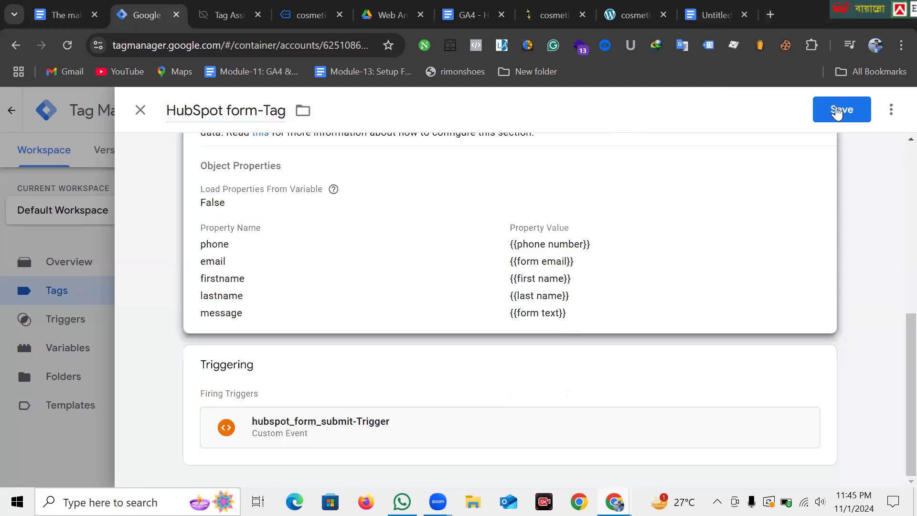
pyautogui.click(836, 111)
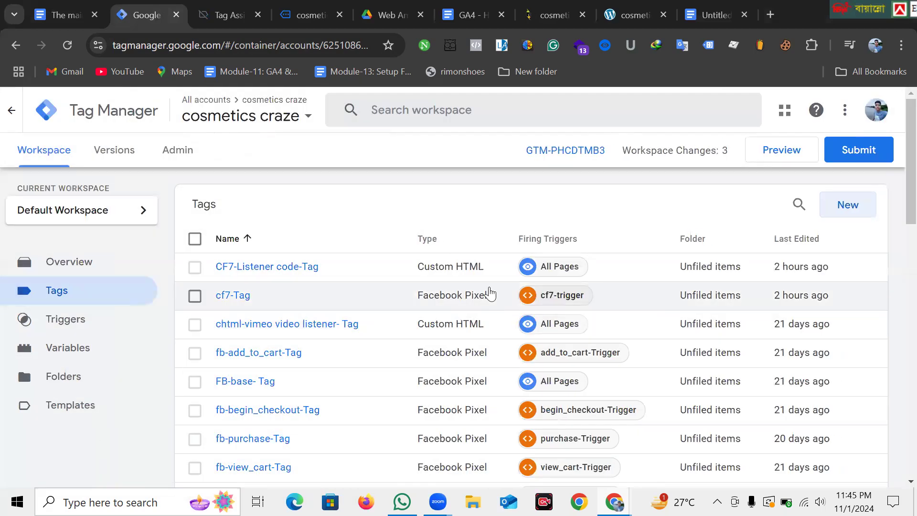
# Step: Publish the workspace changes as a new container version, leaving the version name and description empty
pyautogui.click(848, 162)
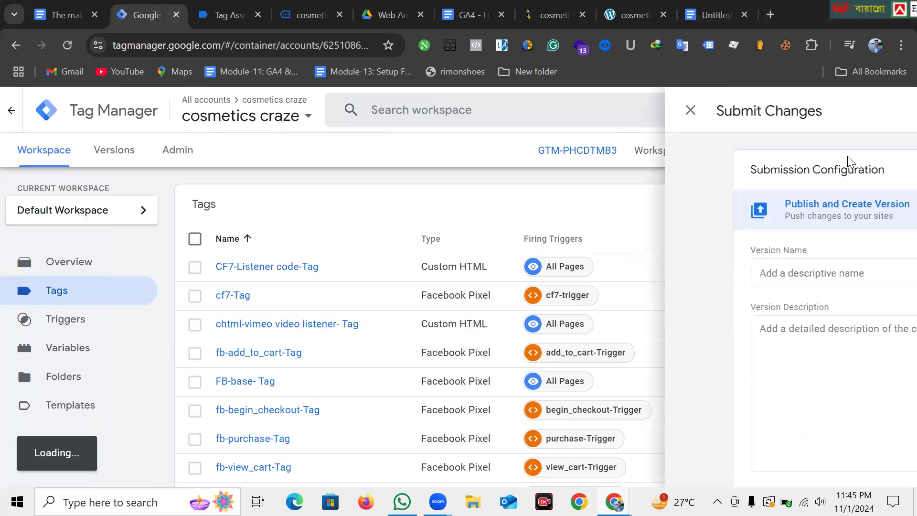
pyautogui.click(872, 107)
pyautogui.scroll(-2, 635, 346)
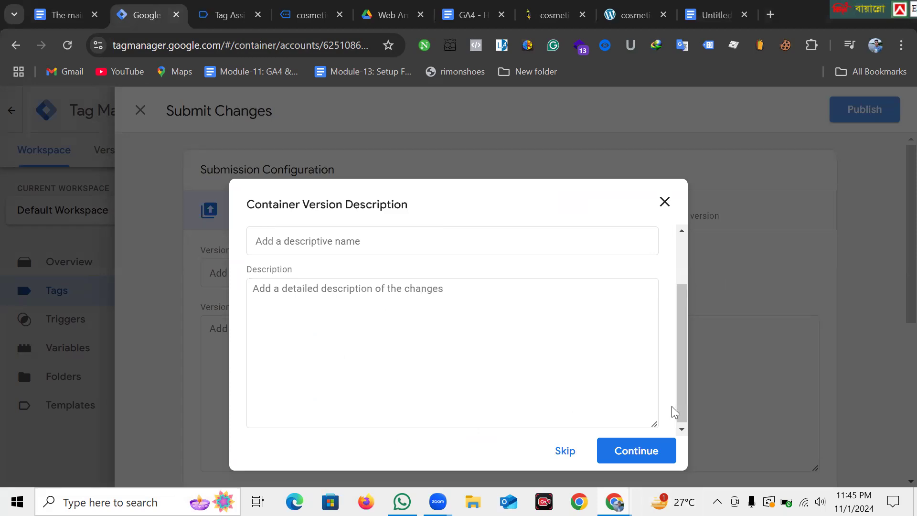
pyautogui.click(642, 443)
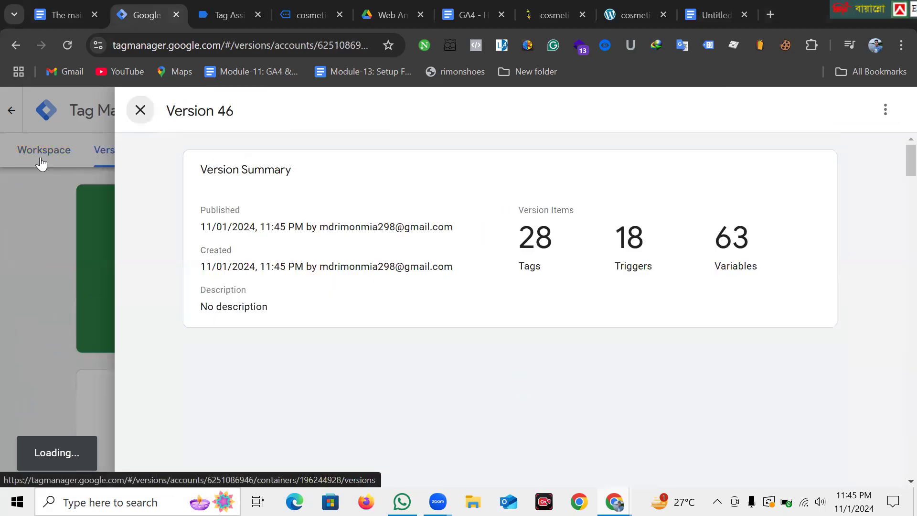
# Step: Return to the workspace and start preview mode, connecting Tag Assistant to the dev-cosmetics-craze.pantheonsite.io site
pyautogui.click(98, 158)
pyautogui.click(54, 156)
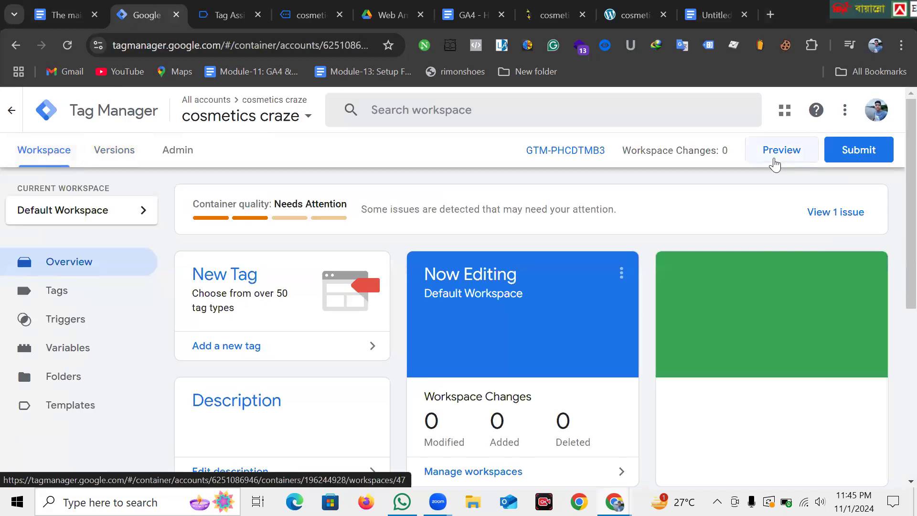
pyautogui.click(774, 164)
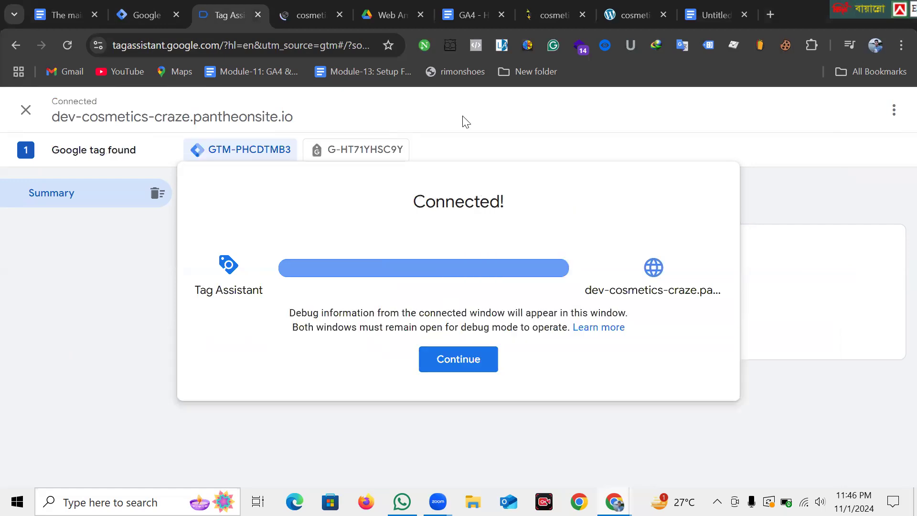
pyautogui.click(459, 359)
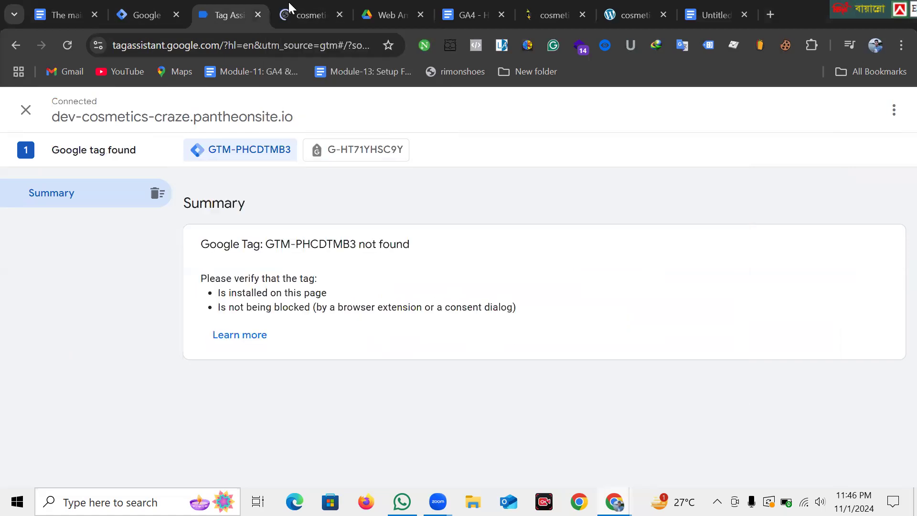
# Step: Fill the HubSpot form on the previewed site with the saved email, first name, last name and phone number
pyautogui.click(288, 9)
pyautogui.scroll(-5, 482, 266)
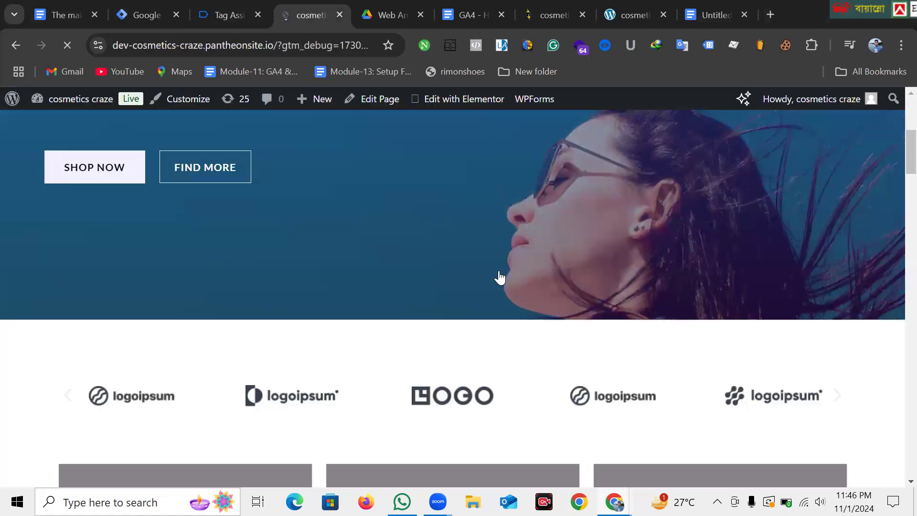
pyautogui.scroll(-15, 499, 278)
pyautogui.scroll(-10, 503, 278)
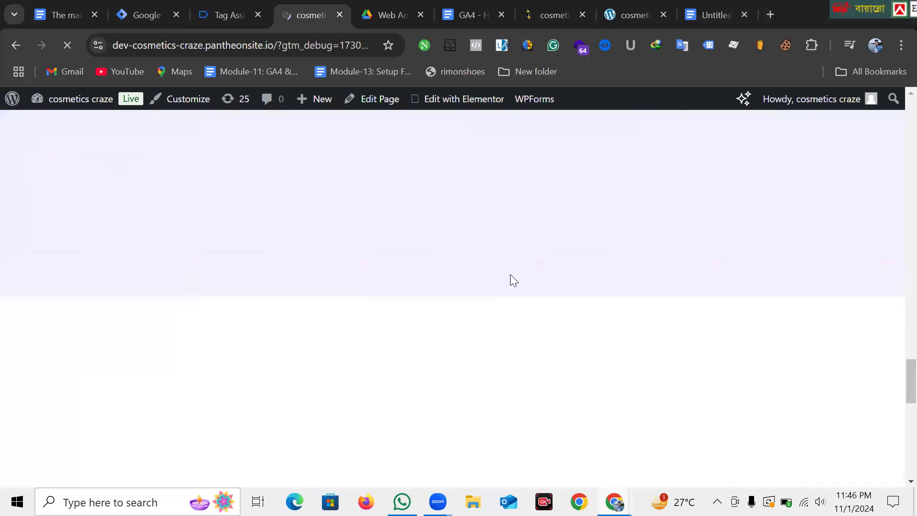
pyautogui.scroll(-5, 511, 278)
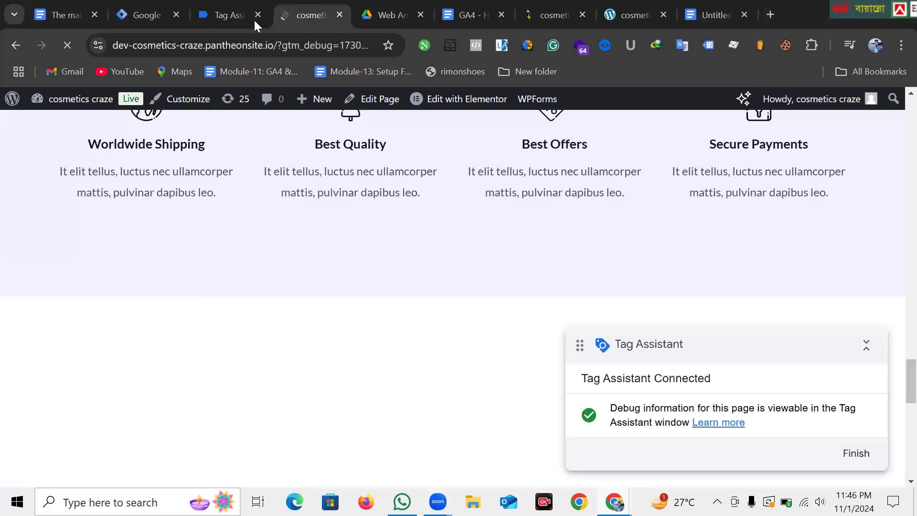
pyautogui.click(225, 19)
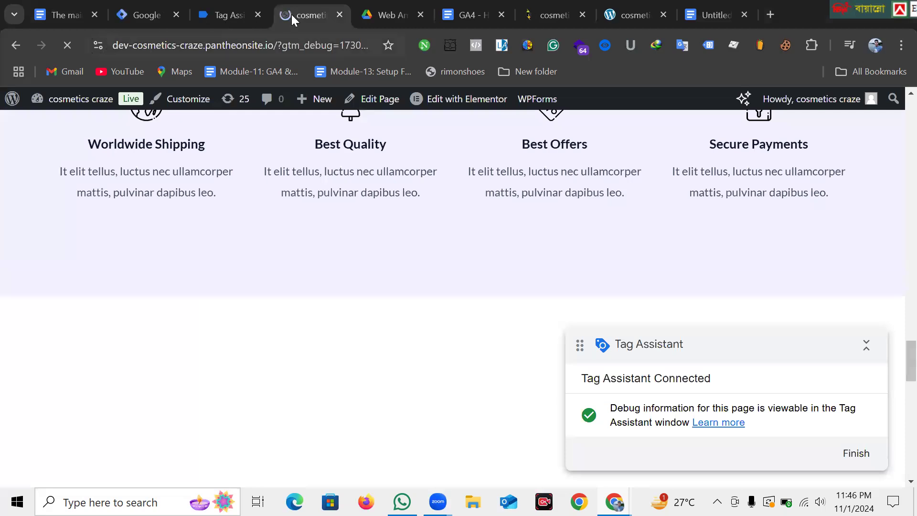
pyautogui.click(292, 14)
pyautogui.scroll(-5, 398, 268)
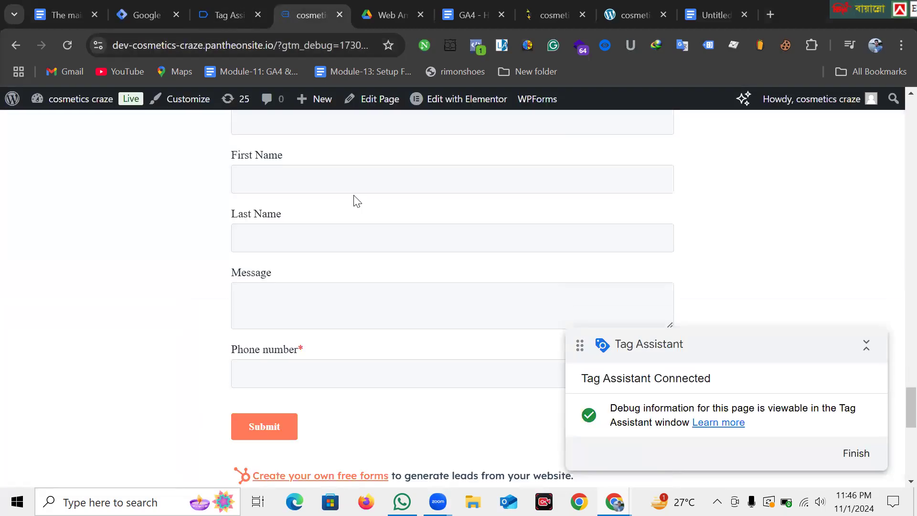
pyautogui.scroll(1, 354, 196)
pyautogui.click(369, 213)
pyautogui.press('Return')
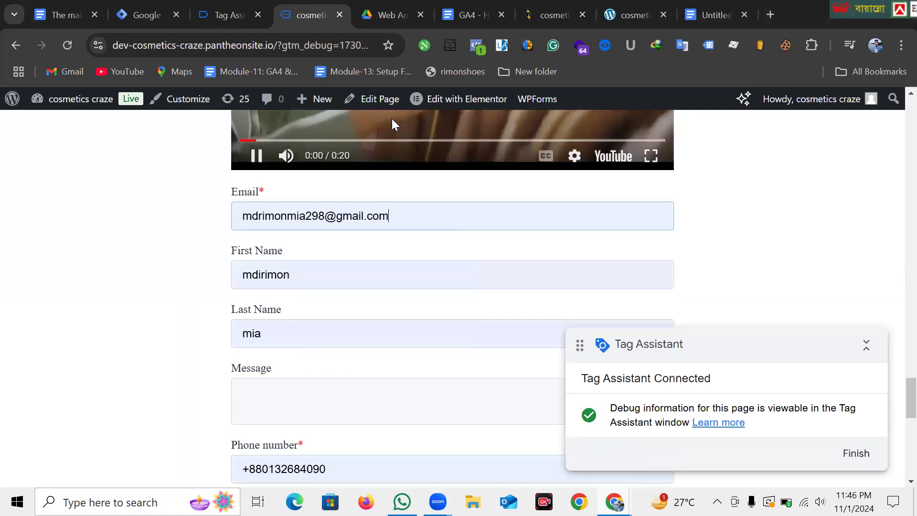
# Step: Enter "hello" as the form's message and submit the HubSpot form
pyautogui.click(314, 402)
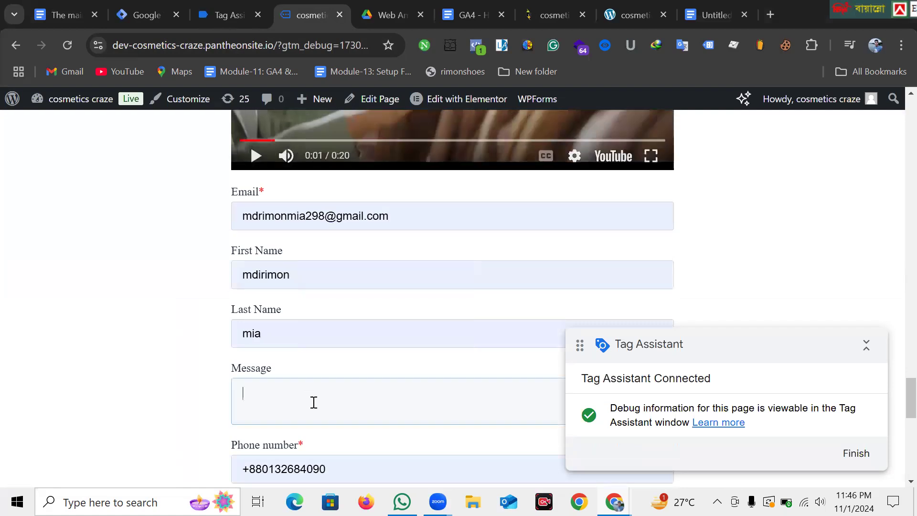
pyautogui.write('hello')
pyautogui.scroll(-2, 256, 436)
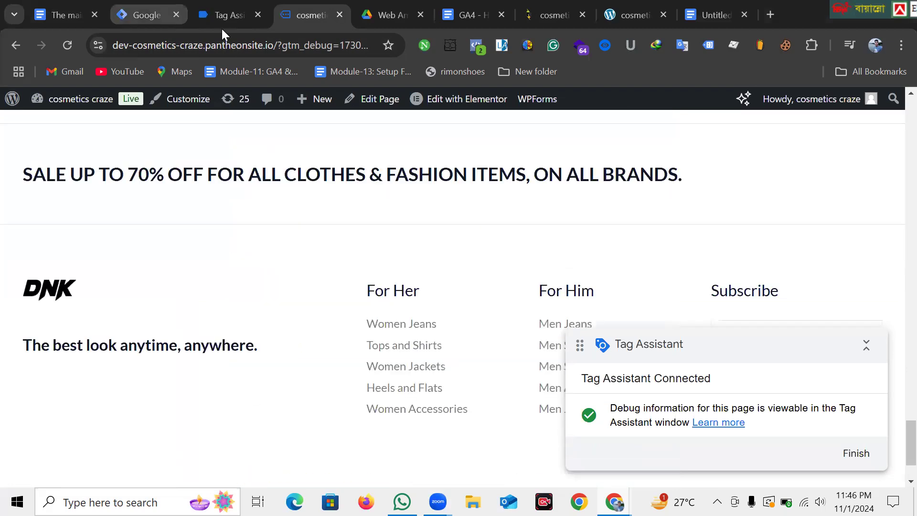
# Step: Examine the hubspot_form_submit event in Tag Assistant, checking its data layer push and the tags fired
pyautogui.click(227, 15)
pyautogui.click(97, 257)
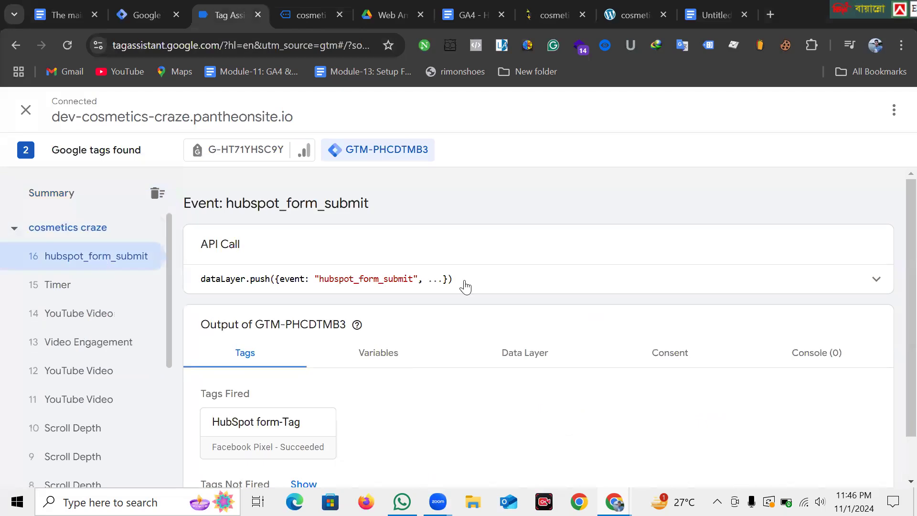
pyautogui.scroll(-1, 253, 236)
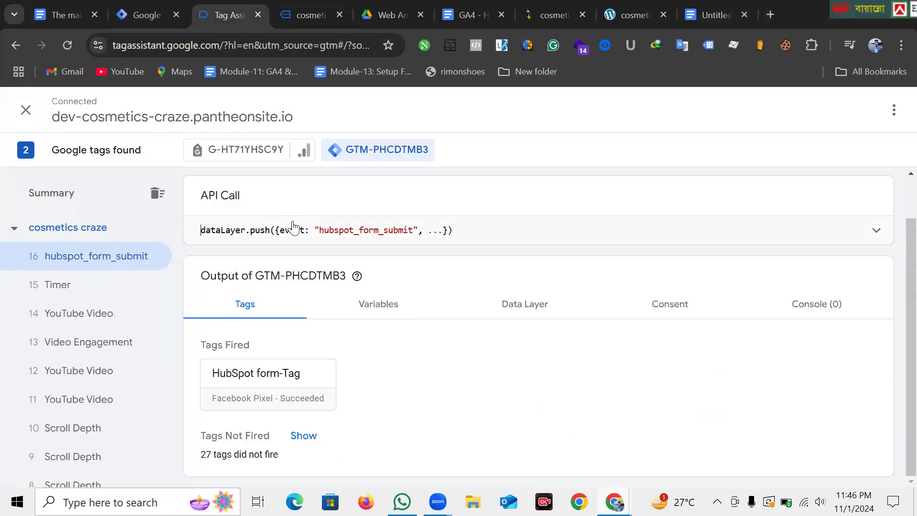
pyautogui.scroll(-8, 382, 395)
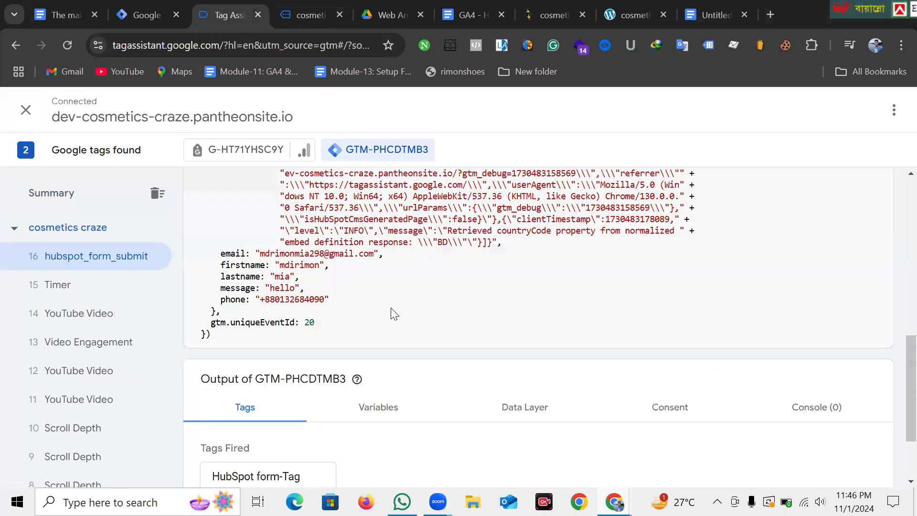
pyautogui.scroll(-2, 394, 305)
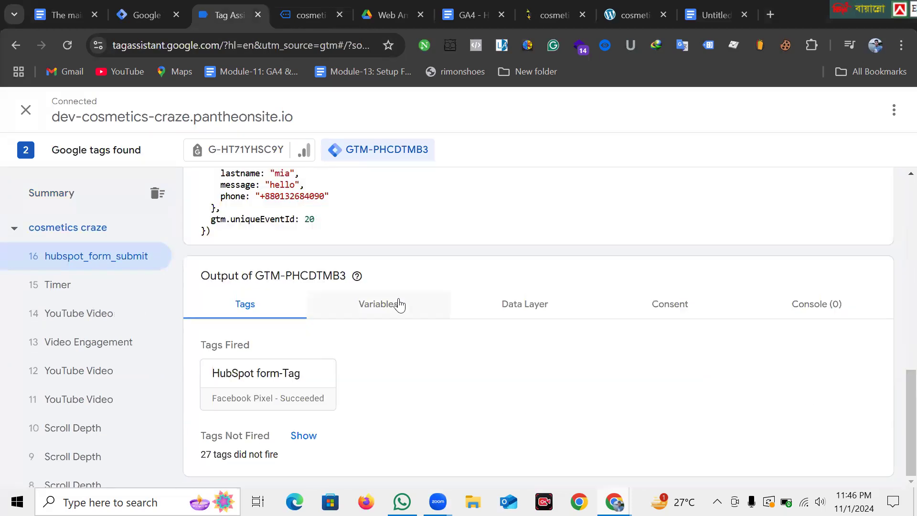
# Step: Check the hubspot_form_submit event's variable values for first name, form email, form text, last name and phone number
pyautogui.click(399, 304)
pyautogui.scroll(-10, 456, 317)
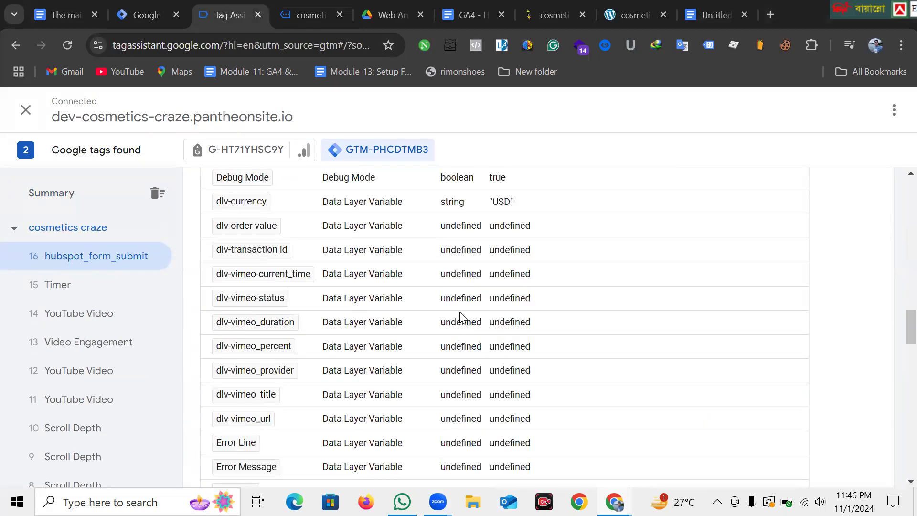
pyautogui.scroll(-6, 461, 318)
pyautogui.scroll(3, 471, 329)
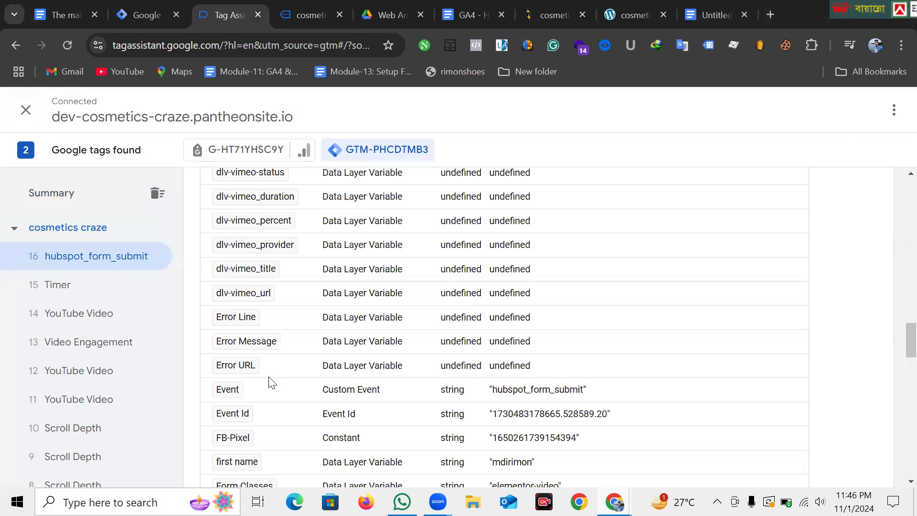
pyautogui.scroll(-2, 271, 382)
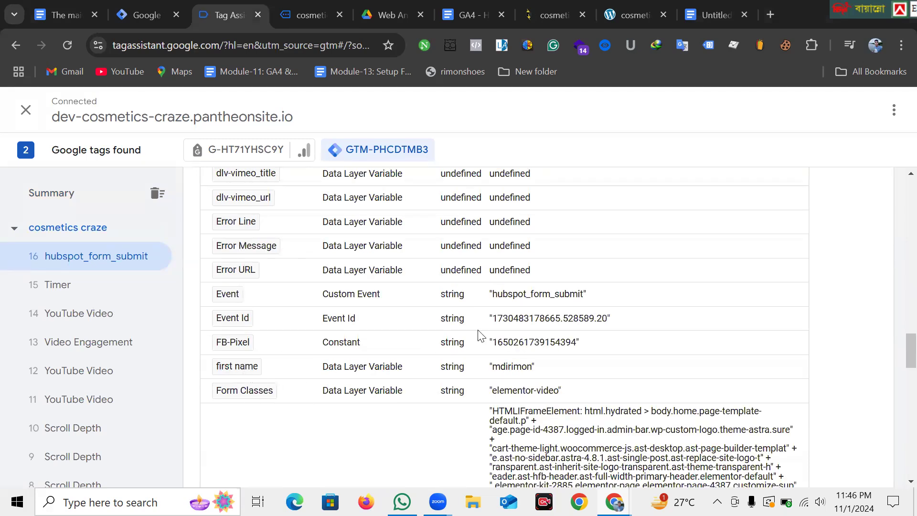
pyautogui.scroll(-6, 268, 370)
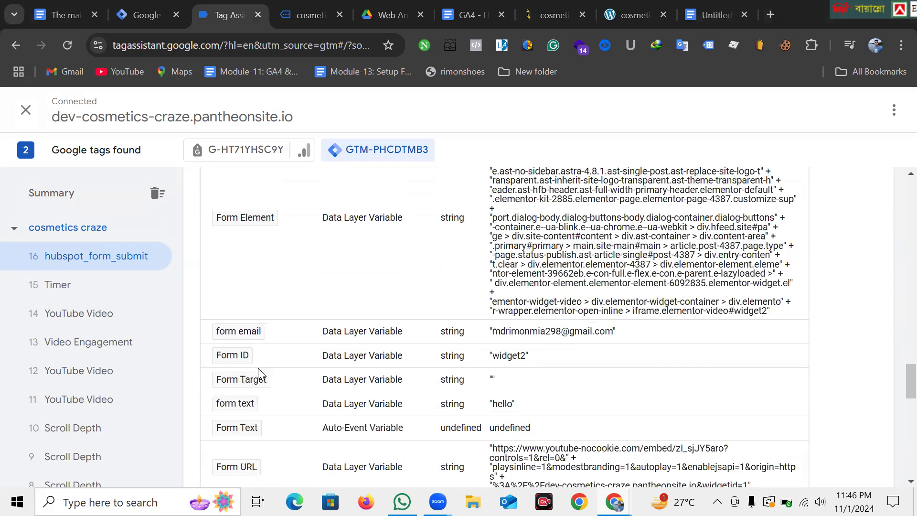
pyautogui.scroll(-2, 258, 368)
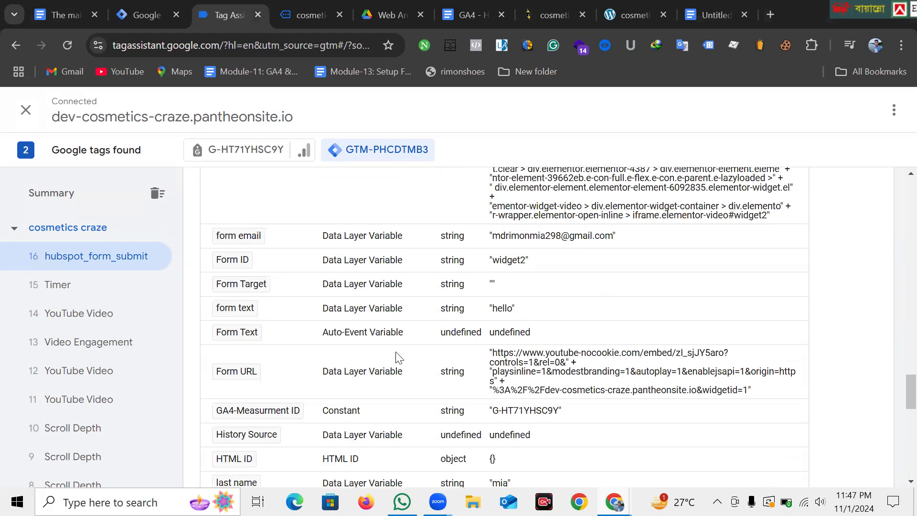
pyautogui.scroll(-4, 440, 336)
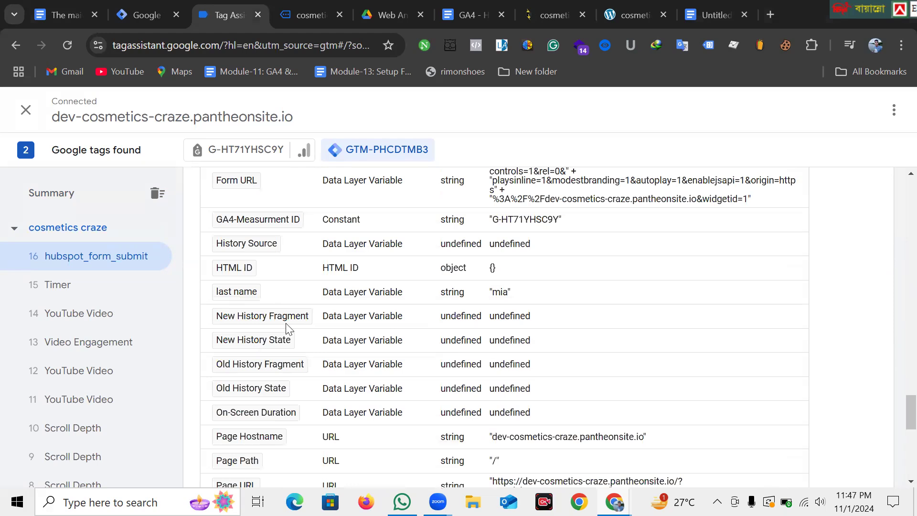
pyautogui.scroll(-4, 284, 343)
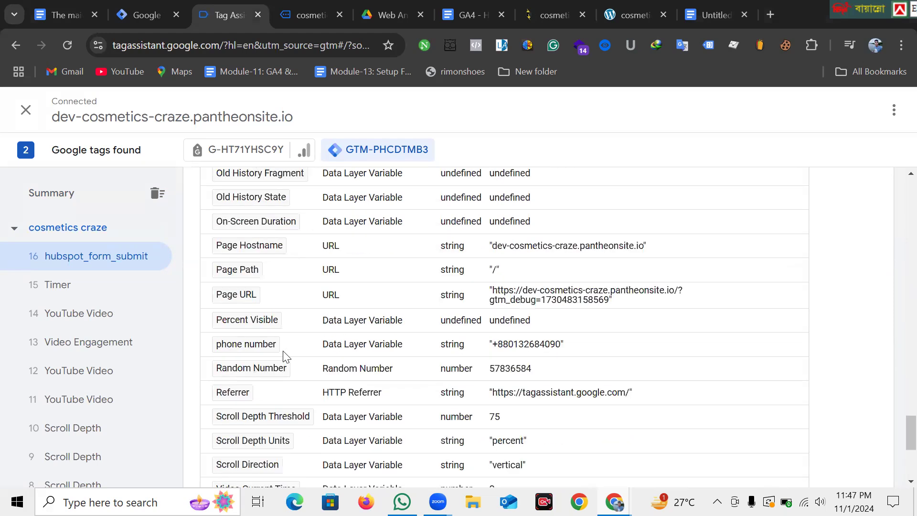
pyautogui.scroll(-2, 558, 252)
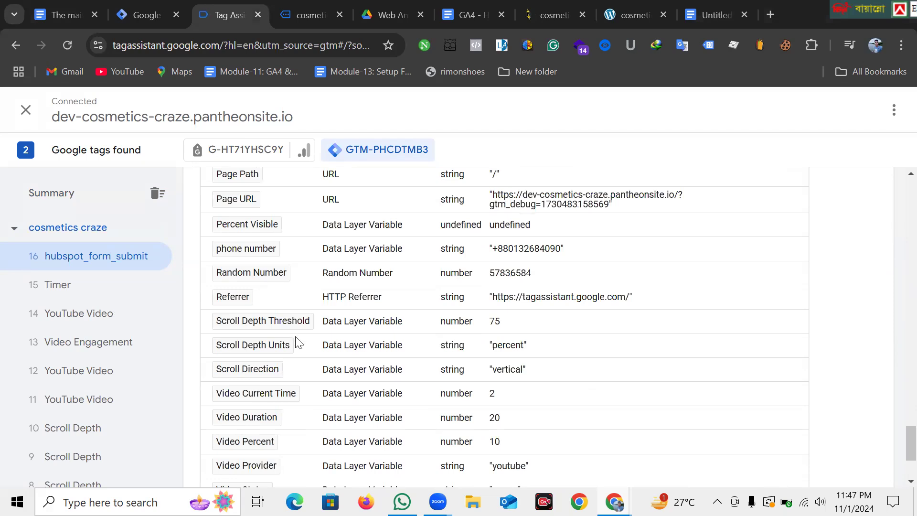
pyautogui.scroll(2, 299, 339)
pyautogui.scroll(5, 291, 315)
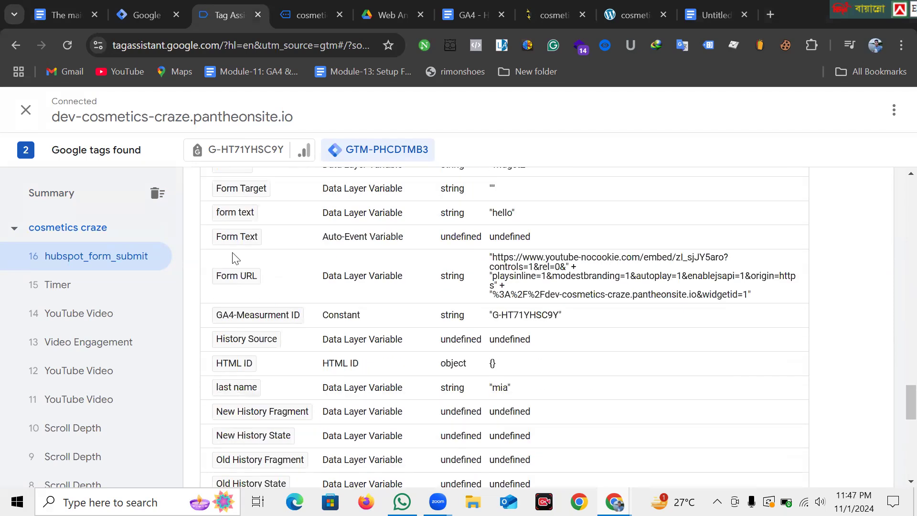
pyautogui.scroll(2, 243, 271)
pyautogui.scroll(7, 253, 315)
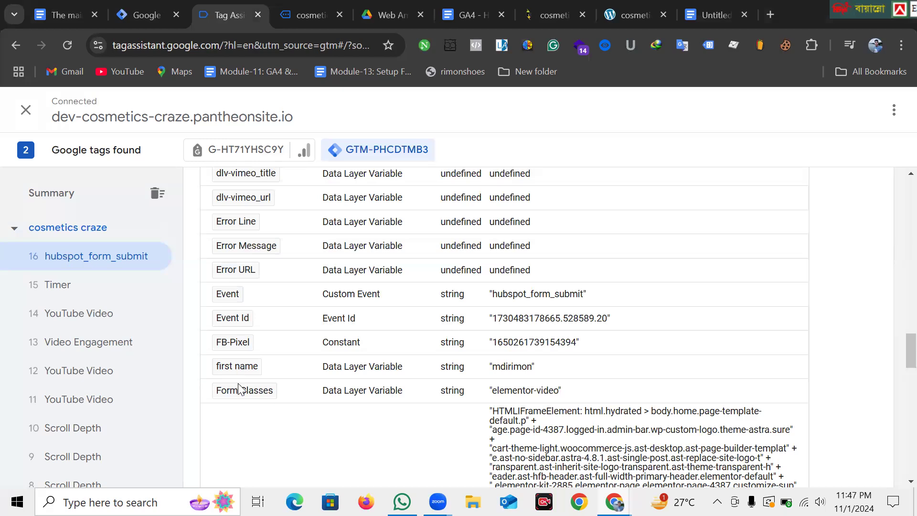
pyautogui.scroll(-1, 241, 388)
pyautogui.scroll(-5, 514, 236)
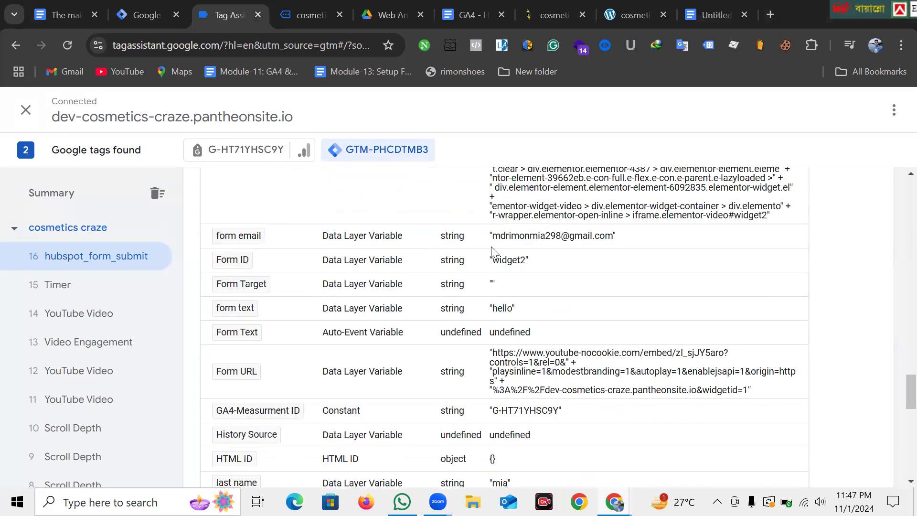
pyautogui.moveTo(617, 241); pyautogui.dragTo(492, 237)
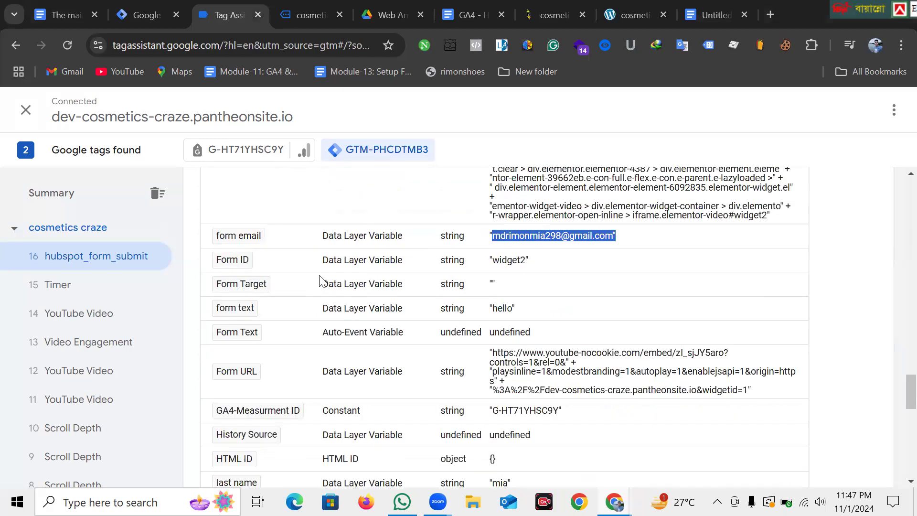
pyautogui.click(492, 239)
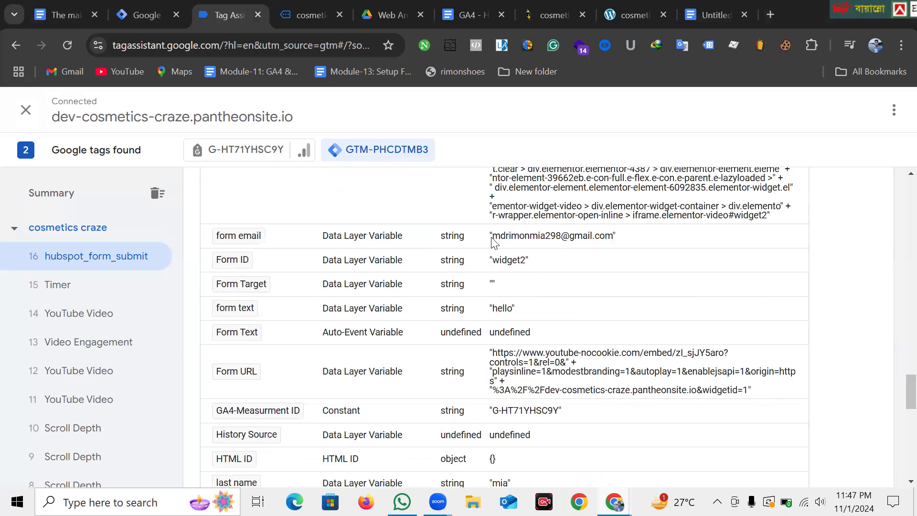
pyautogui.scroll(8, 493, 241)
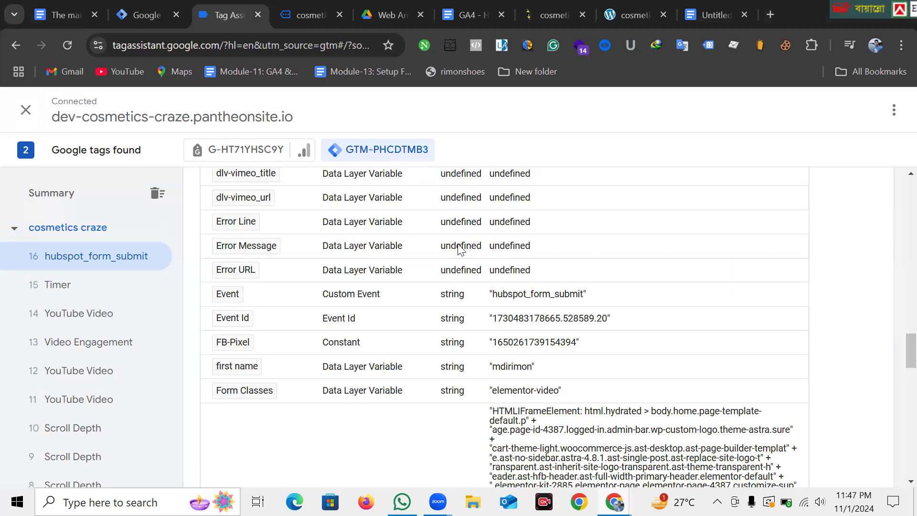